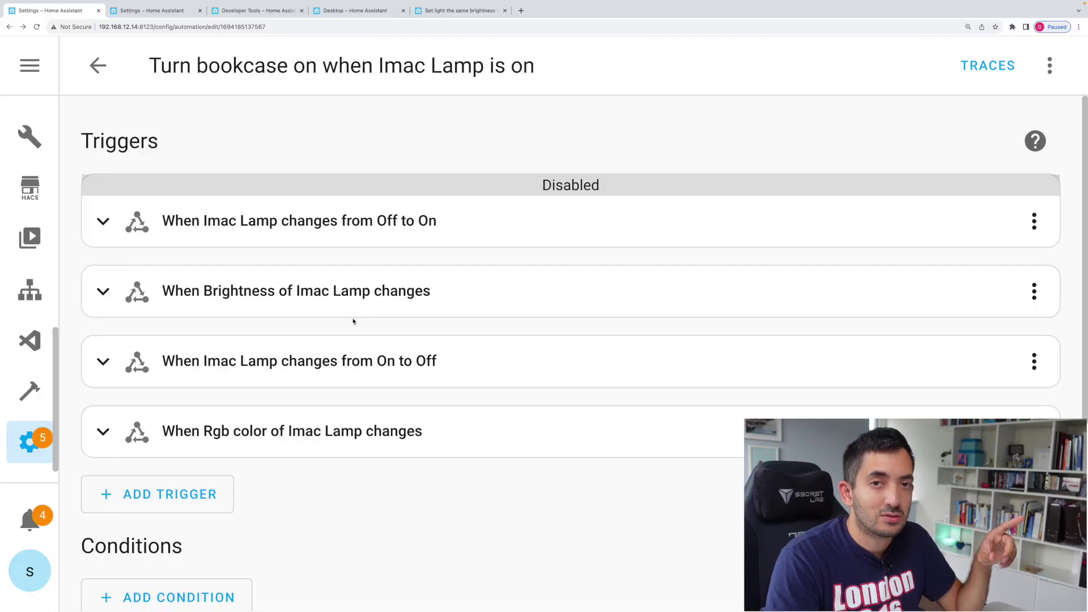
- Start a new blank automation from Automations & Scenes
{"action": "scroll", "coordinate": [353, 321], "scroll_direction": "down", "scroll_amount": 5}
{"action": "scroll", "coordinate": [353, 321], "scroll_direction": "up", "scroll_amount": 5}
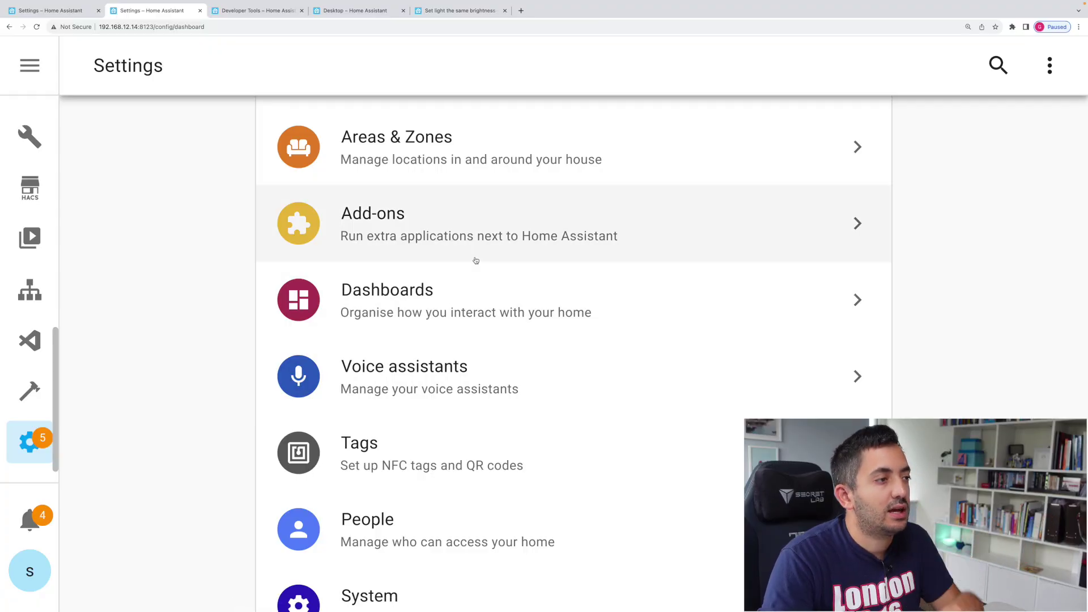
{"action": "scroll", "coordinate": [490, 207], "scroll_direction": "up", "scroll_amount": 2}
{"action": "left_click", "coordinate": [490, 195]}
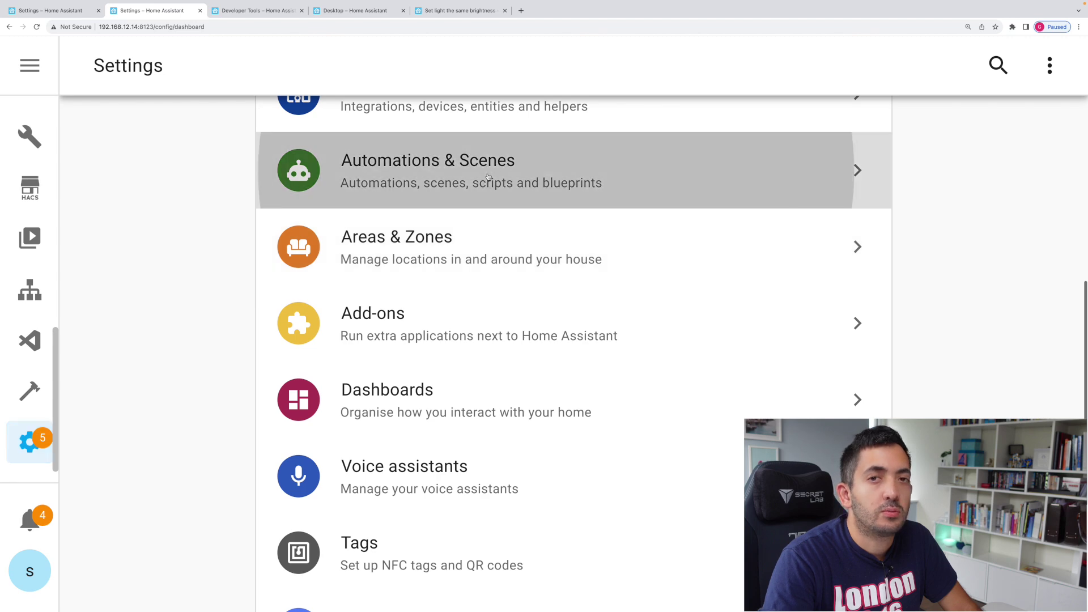
{"action": "left_click", "coordinate": [1014, 583]}
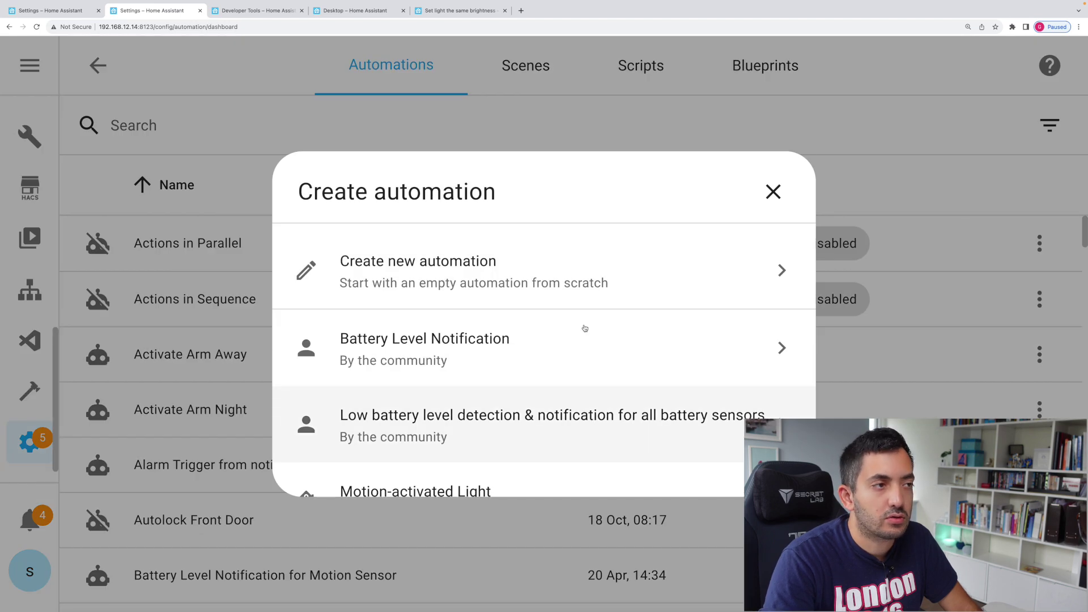
{"action": "left_click", "coordinate": [493, 277]}
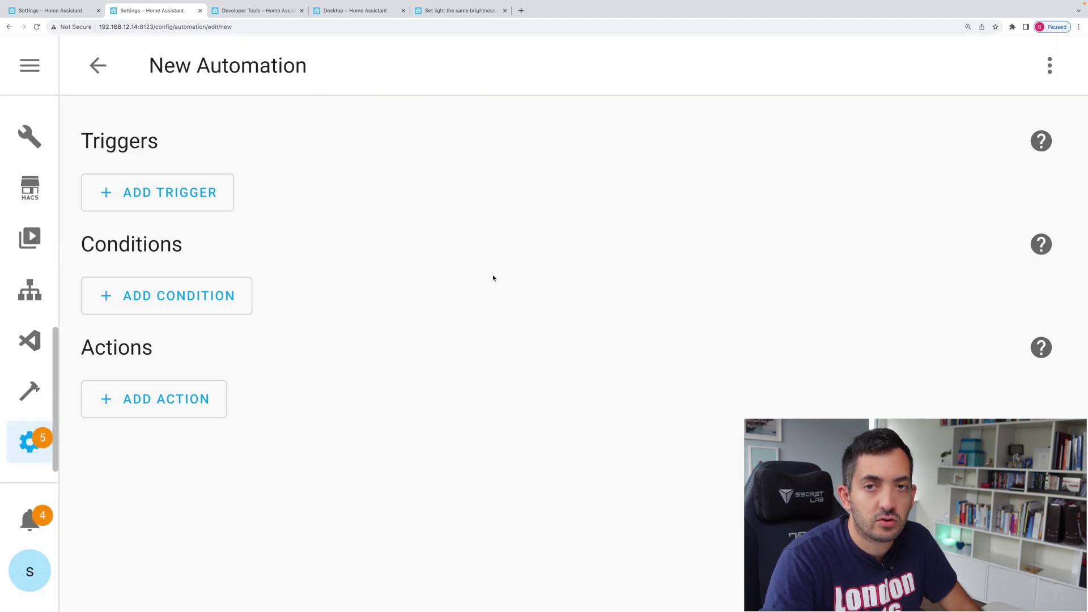
- Add a State trigger with Imac Lamp as its entity
{"action": "left_click", "coordinate": [218, 200]}
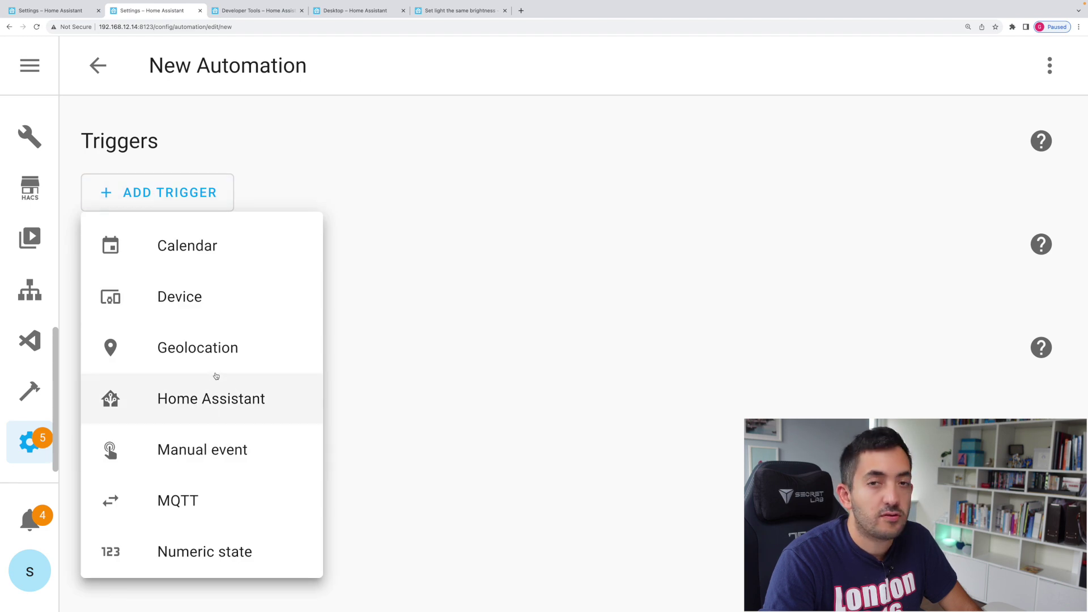
{"action": "scroll", "coordinate": [223, 369], "scroll_direction": "down", "scroll_amount": 5}
{"action": "scroll", "coordinate": [224, 369], "scroll_direction": "down", "scroll_amount": 1}
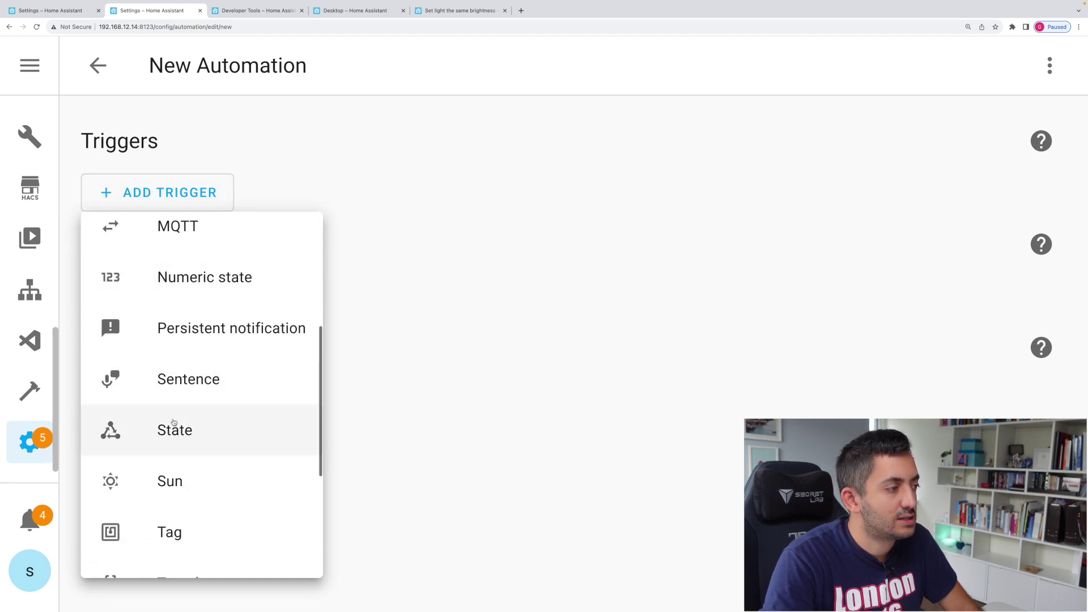
{"action": "left_click", "coordinate": [175, 429]}
{"action": "left_click", "coordinate": [204, 297]}
{"action": "type", "text": "om"}
{"action": "key", "text": "BackSpace"}
{"action": "key", "text": "BackSpace"}
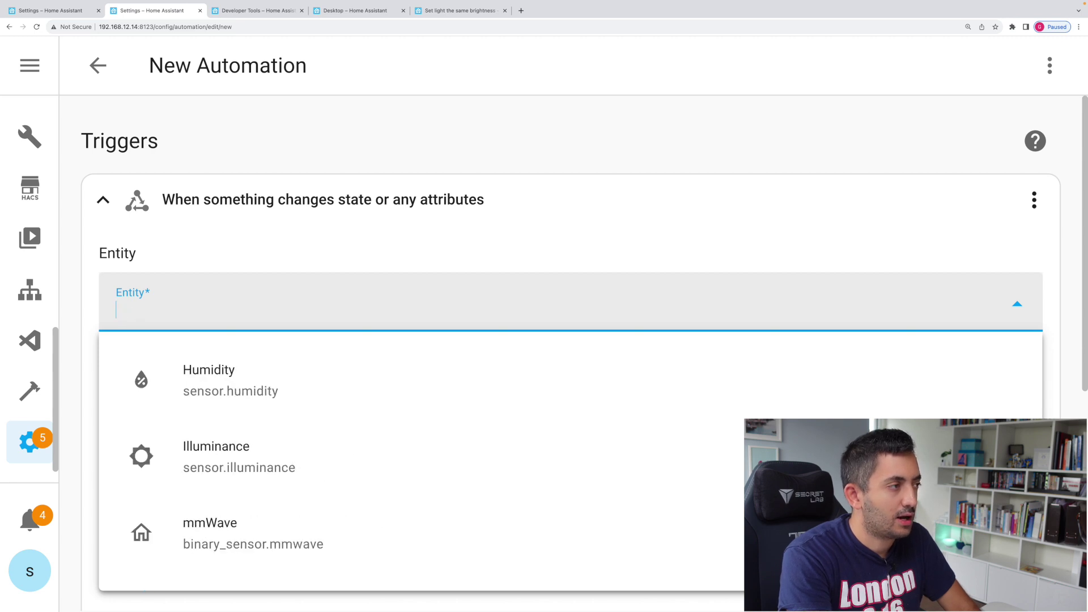
{"action": "type", "text": "imac"}
{"action": "left_click", "coordinate": [250, 380]}
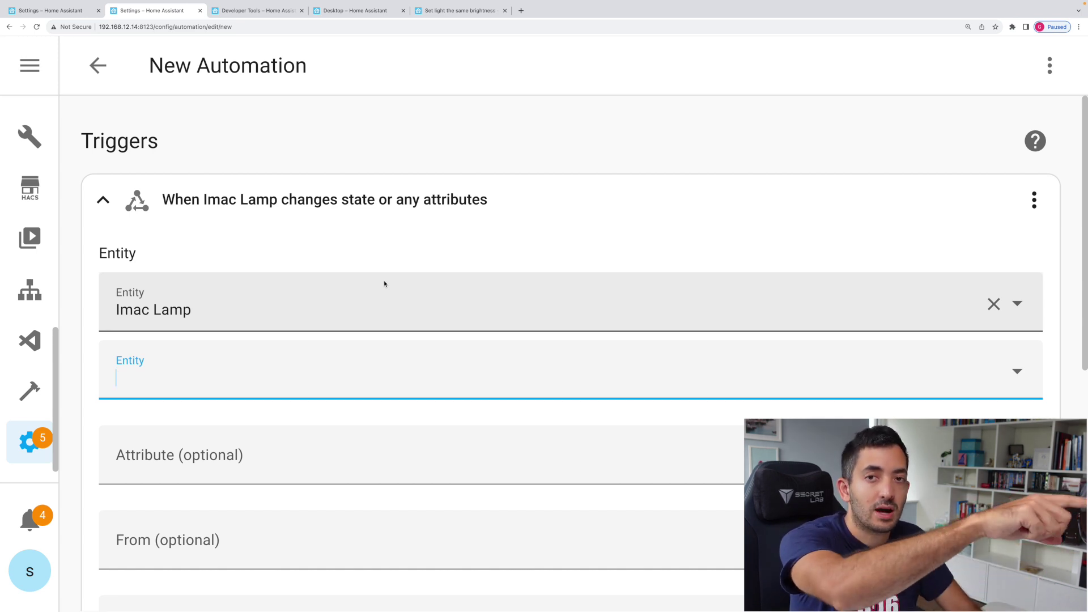
- Make the trigger fire when Imac Lamp goes from Off to On
{"action": "scroll", "coordinate": [384, 284], "scroll_direction": "down", "scroll_amount": 3}
{"action": "left_click", "coordinate": [274, 395]}
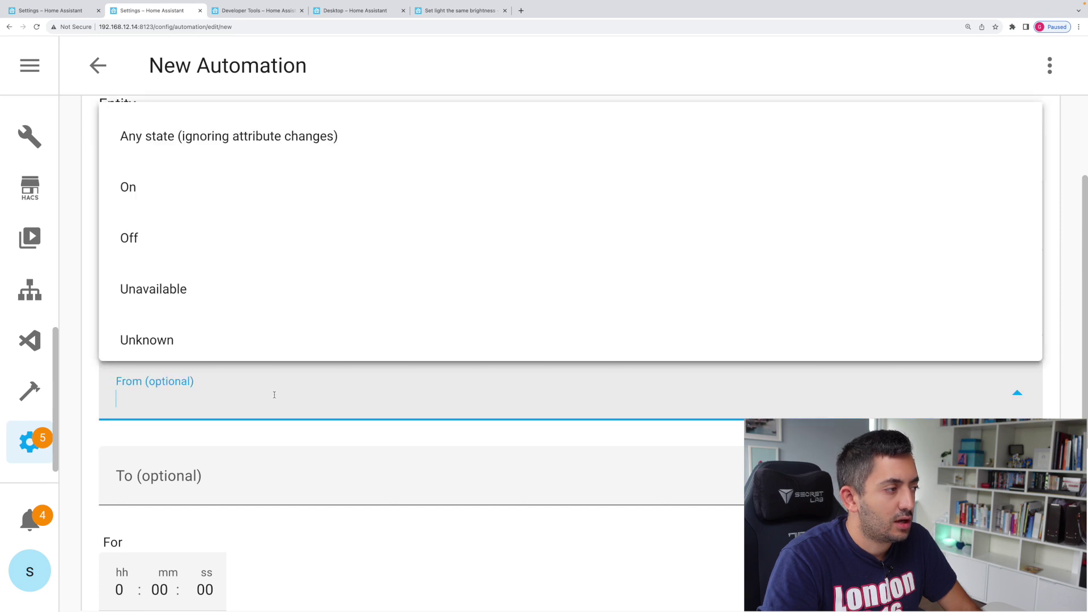
{"action": "left_click", "coordinate": [174, 229]}
{"action": "scroll", "coordinate": [286, 214], "scroll_direction": "down", "scroll_amount": 1}
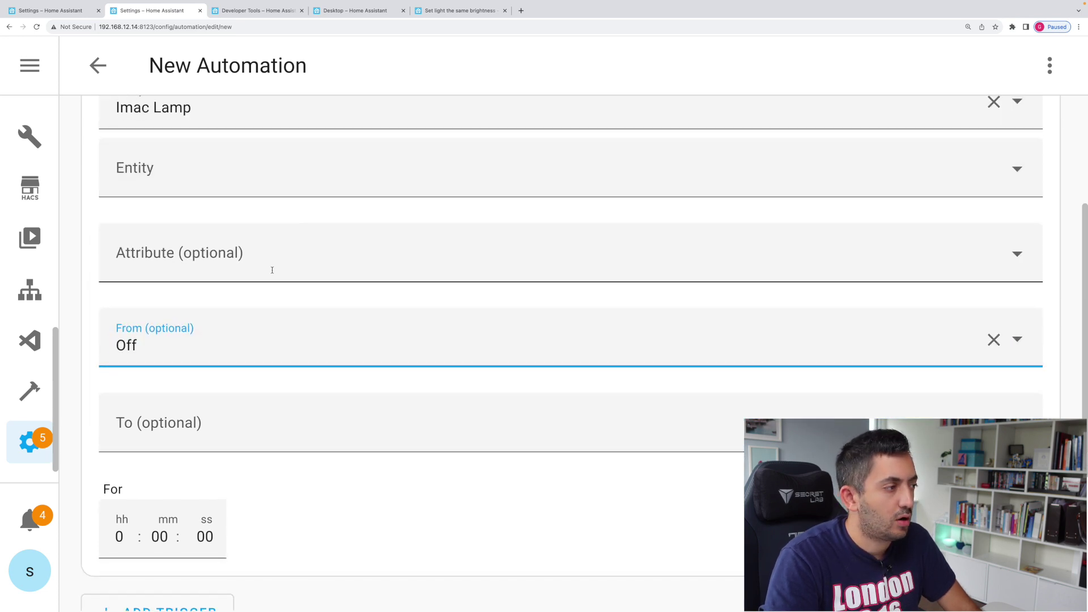
{"action": "left_click", "coordinate": [231, 432]}
{"action": "left_click", "coordinate": [170, 488]}
{"action": "scroll", "coordinate": [575, 376], "scroll_direction": "down", "scroll_amount": 5}
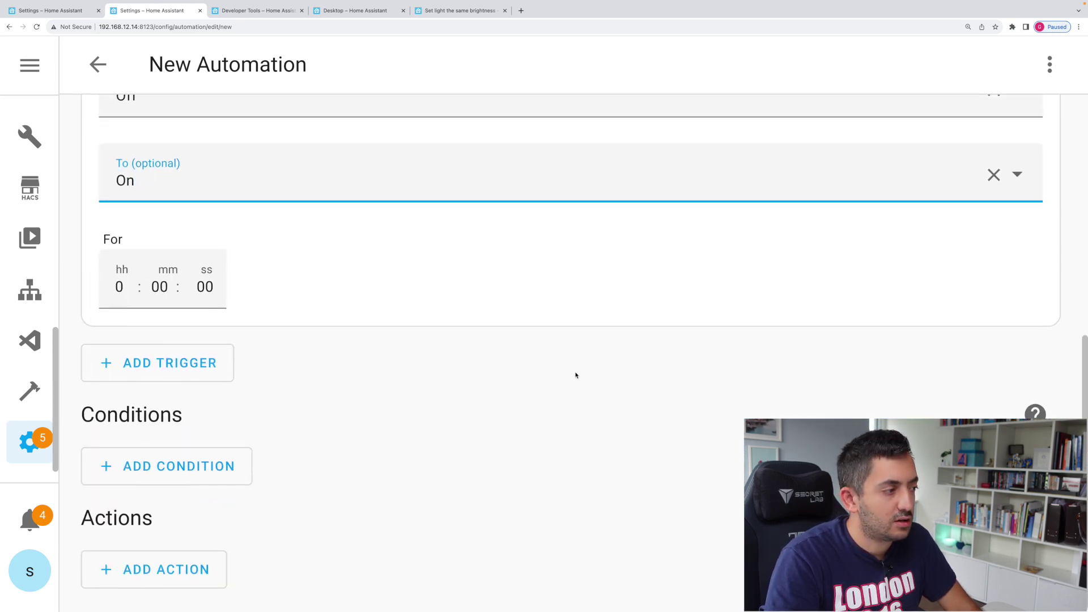
{"action": "left_click", "coordinate": [226, 560]}
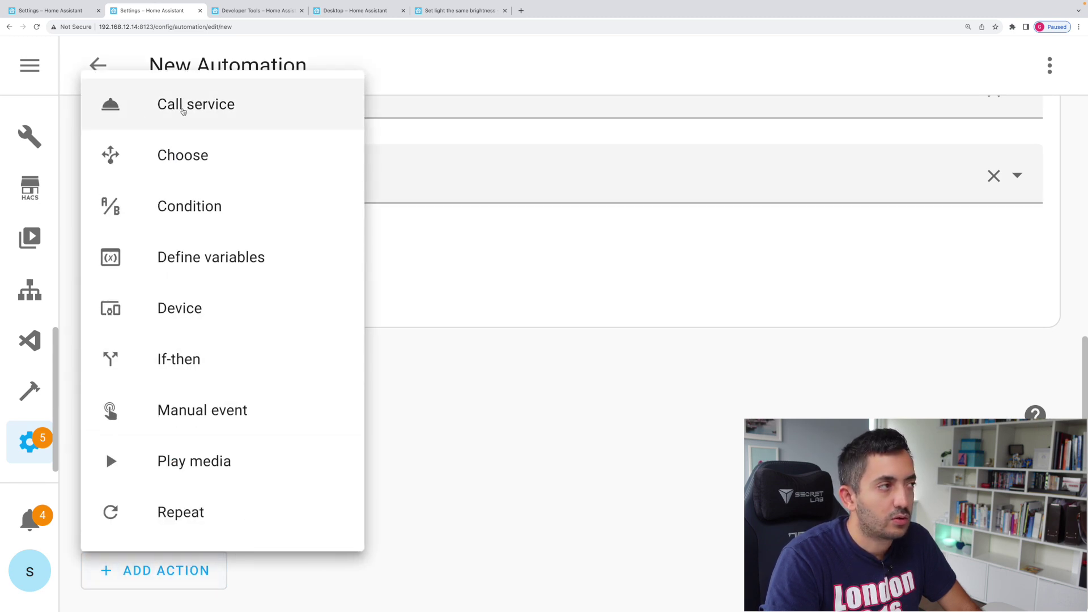
- Add a Light: Turn on service action targeting the Bookshelf light
{"action": "left_click", "coordinate": [227, 109]}
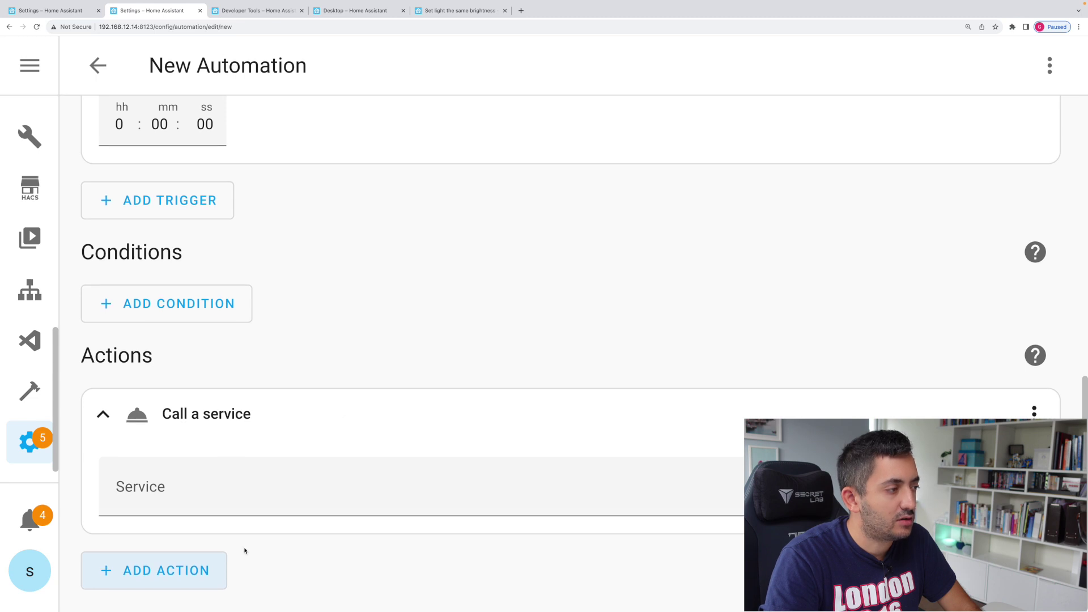
{"action": "left_click", "coordinate": [278, 502]}
{"action": "type", "text": "light."}
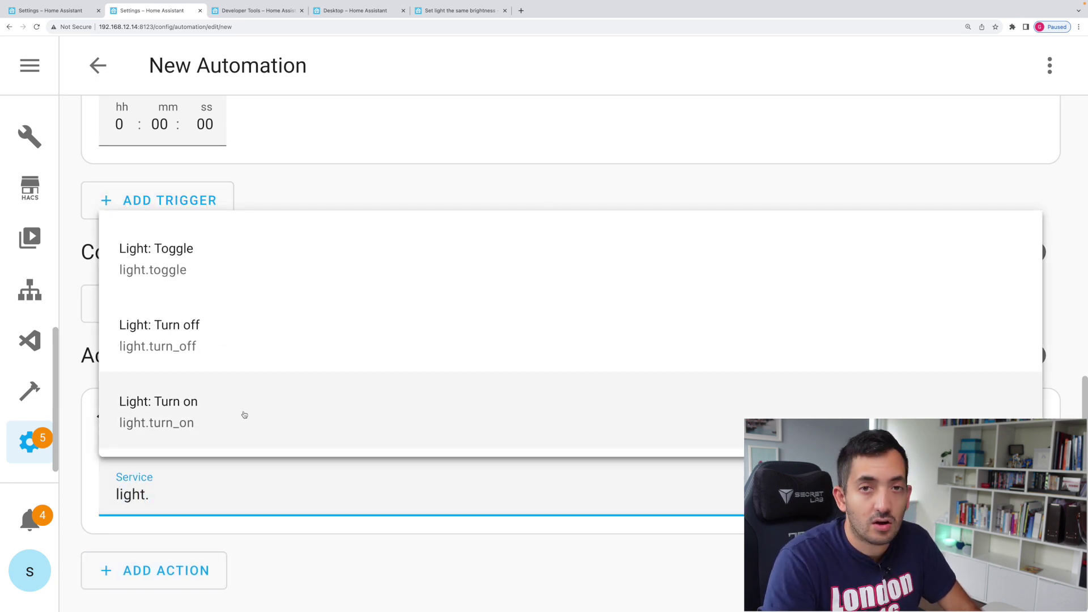
{"action": "left_click", "coordinate": [243, 413]}
{"action": "scroll", "coordinate": [244, 413], "scroll_direction": "down", "scroll_amount": 3}
{"action": "left_click", "coordinate": [967, 380]}
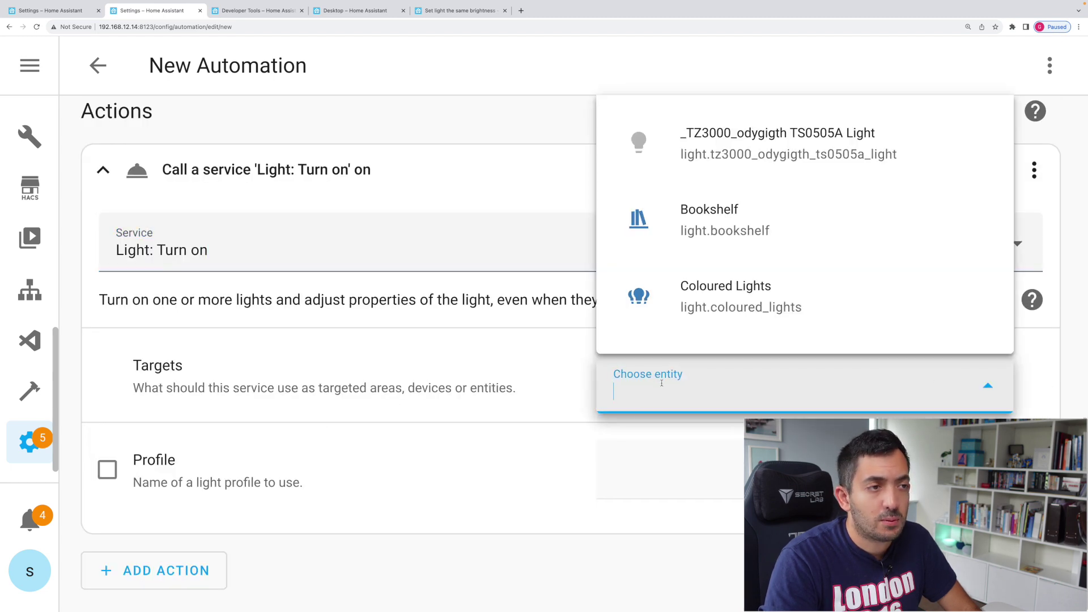
{"action": "left_click", "coordinate": [725, 232]}
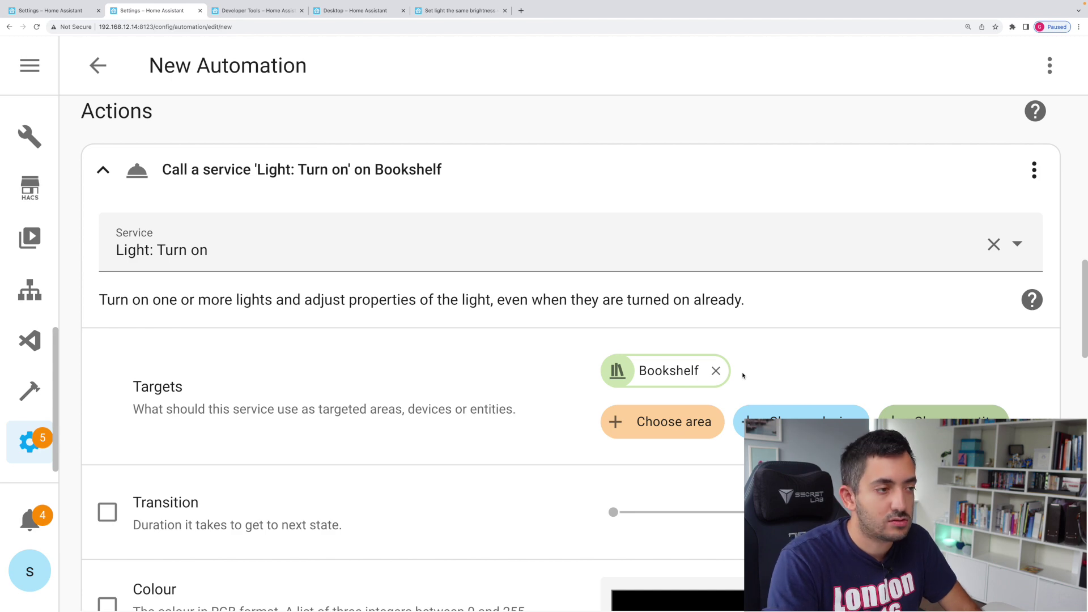
- Save the automation, replacing the default name with 'Bookshelf automation demo'
{"action": "scroll", "coordinate": [742, 375], "scroll_direction": "down", "scroll_amount": 3}
{"action": "scroll", "coordinate": [755, 344], "scroll_direction": "up", "scroll_amount": 1}
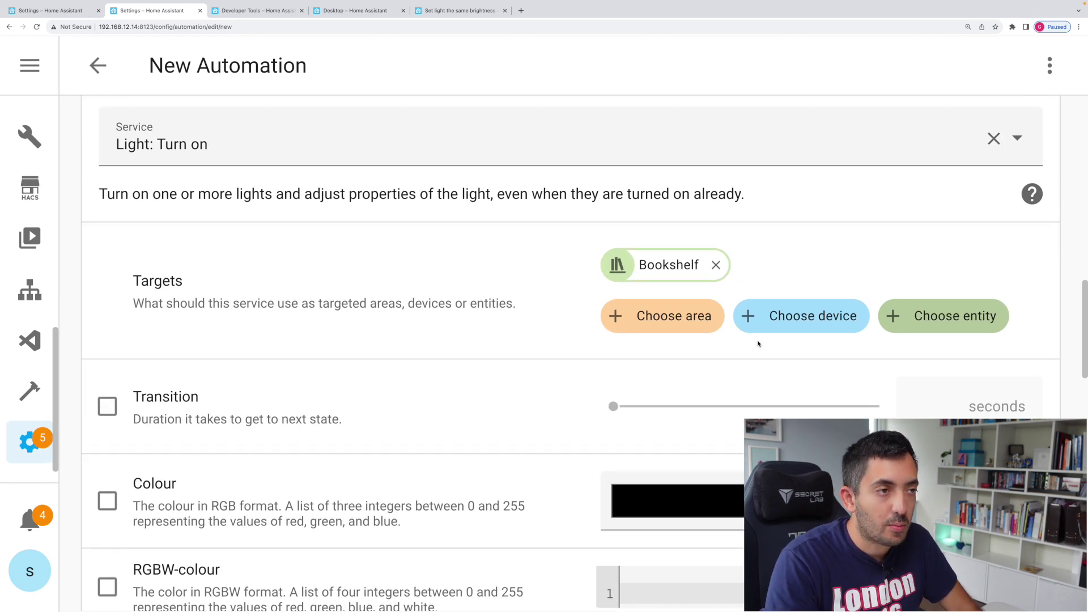
{"action": "key", "text": "ctrl+s"}
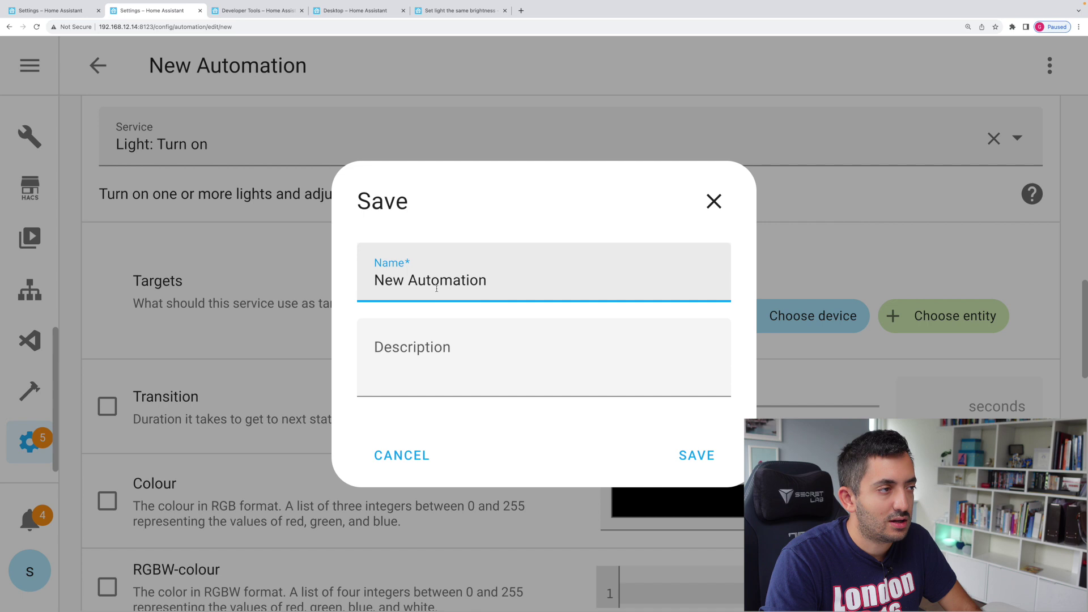
{"action": "triple_click", "coordinate": [451, 280]}
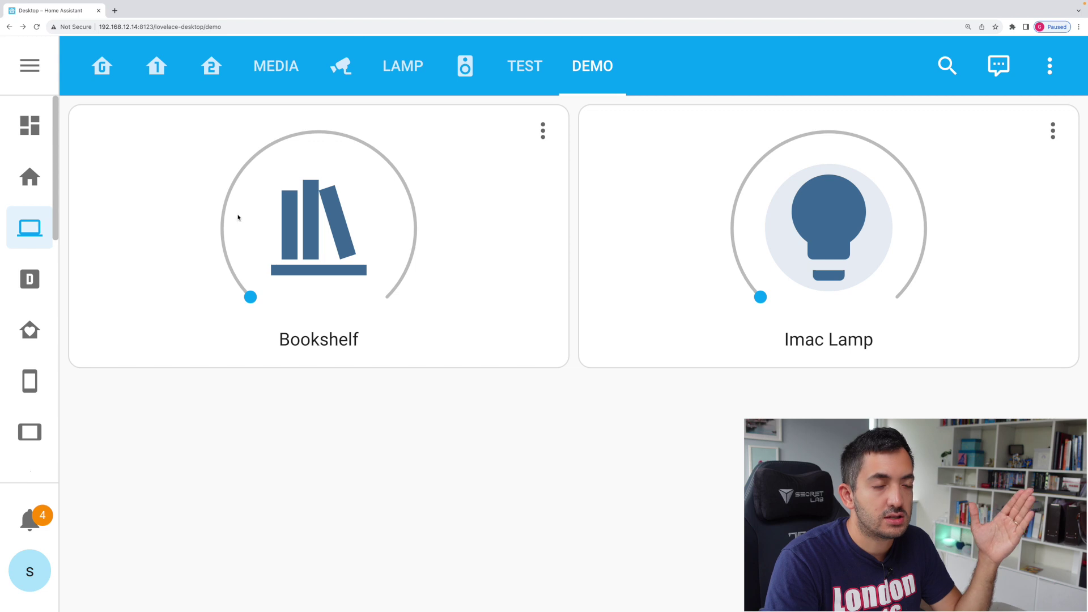
- Switch Imac Lamp on, dim it to about 80 %, then toggle it off and on again
{"action": "left_click", "coordinate": [837, 232]}
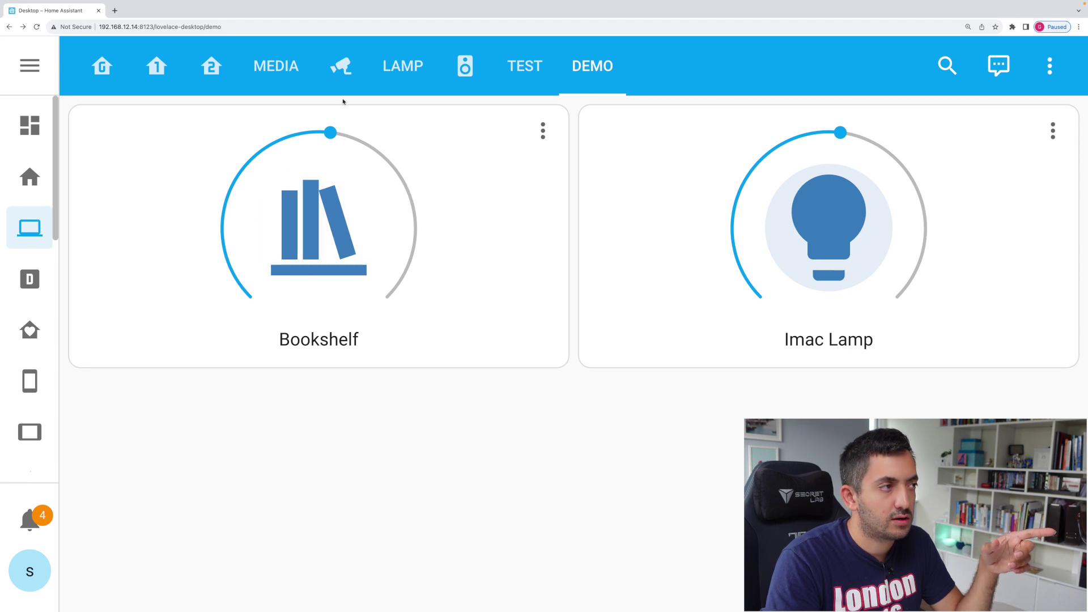
{"action": "left_click_drag", "start_coordinate": [849, 136], "coordinate": [913, 226]}
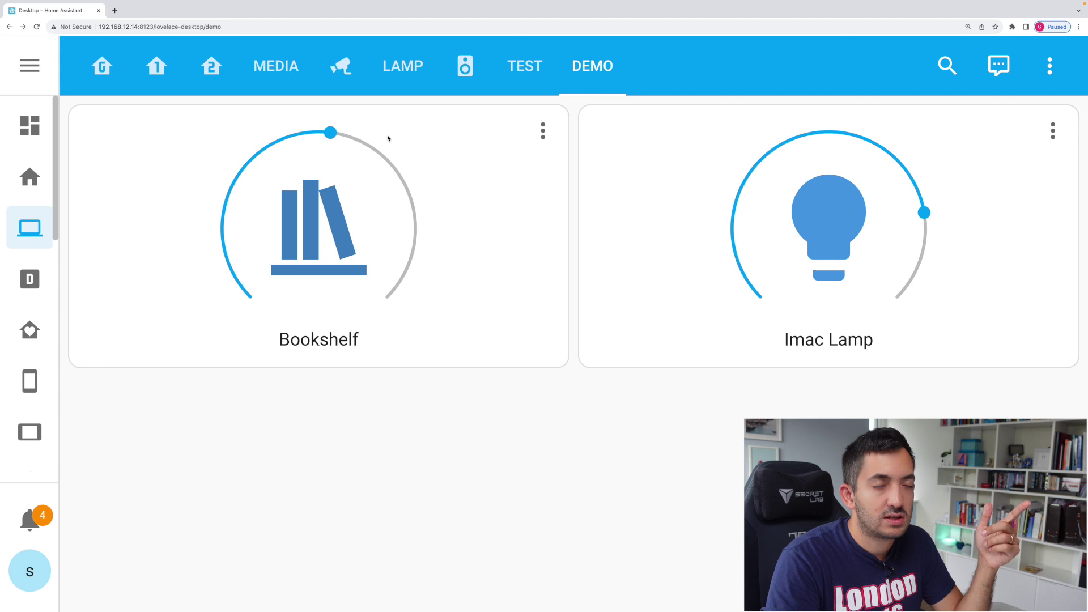
{"action": "left_click", "coordinate": [839, 221]}
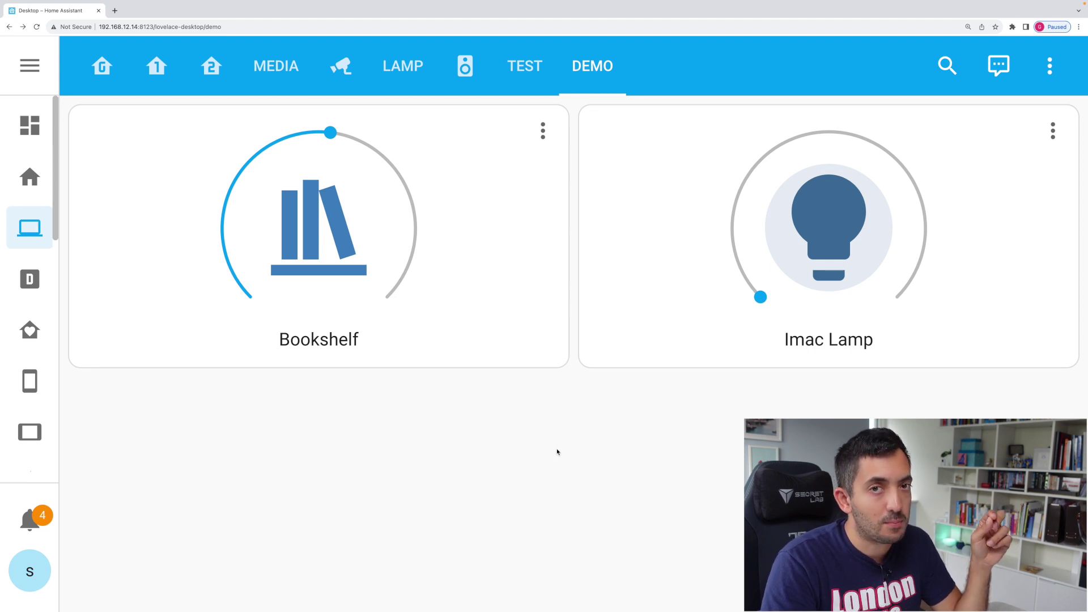
{"action": "left_click", "coordinate": [843, 232]}
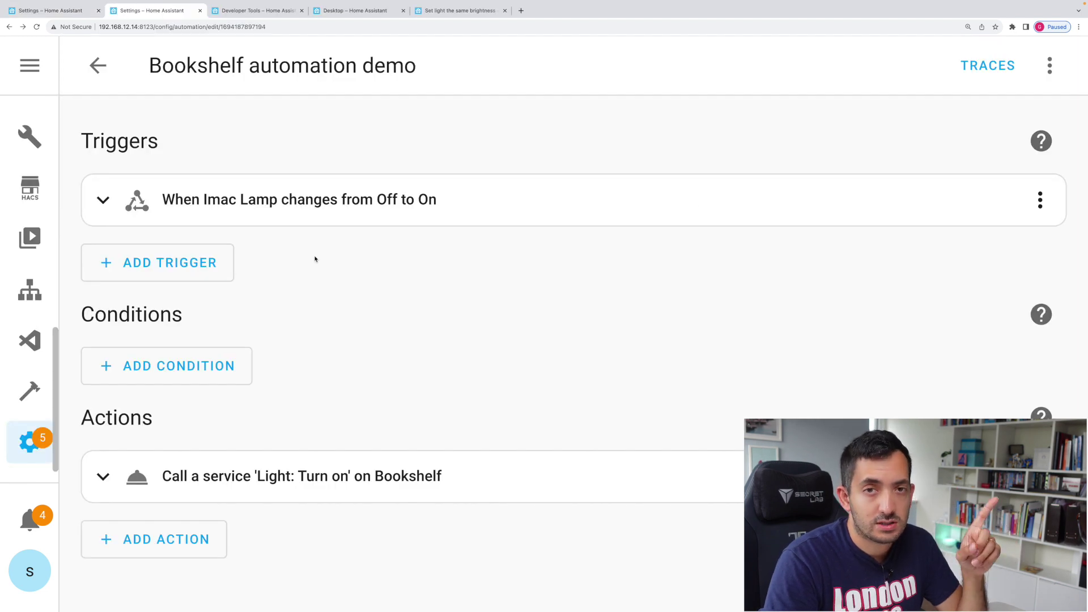
- Add another State trigger with entity Imac Lamp and open its Attribute field
{"action": "left_click", "coordinate": [134, 273]}
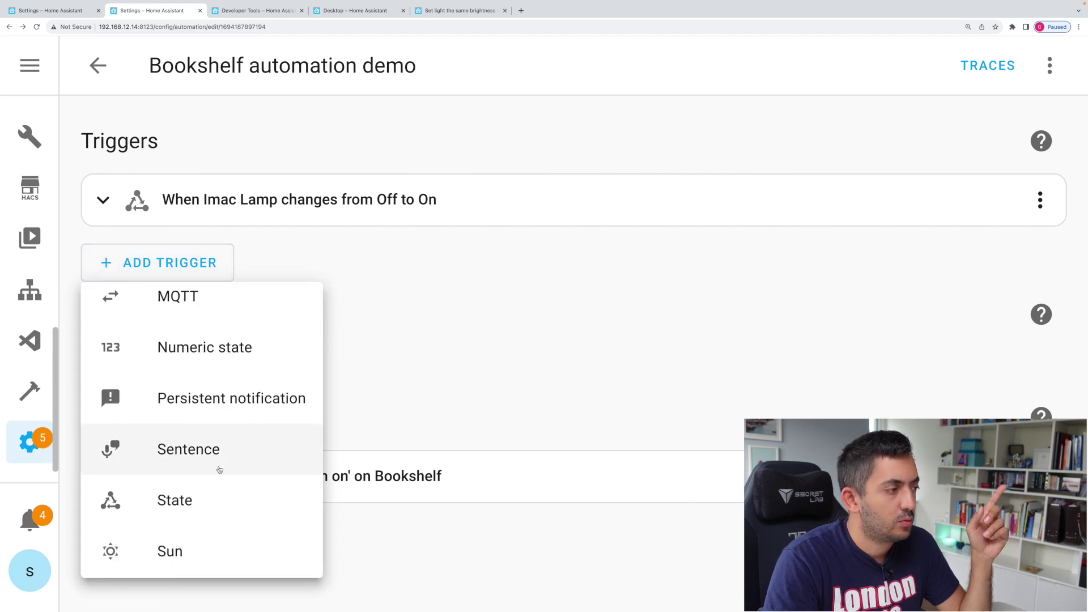
{"action": "scroll", "coordinate": [220, 420], "scroll_direction": "down", "scroll_amount": 2}
{"action": "left_click", "coordinate": [221, 419]}
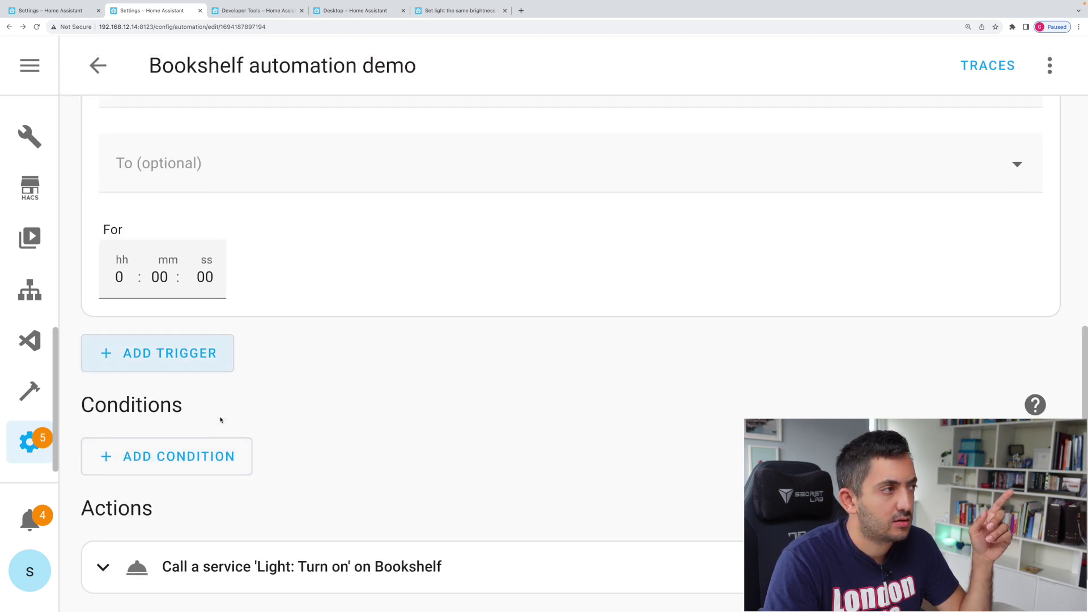
{"action": "scroll", "coordinate": [163, 214], "scroll_direction": "up", "scroll_amount": 3}
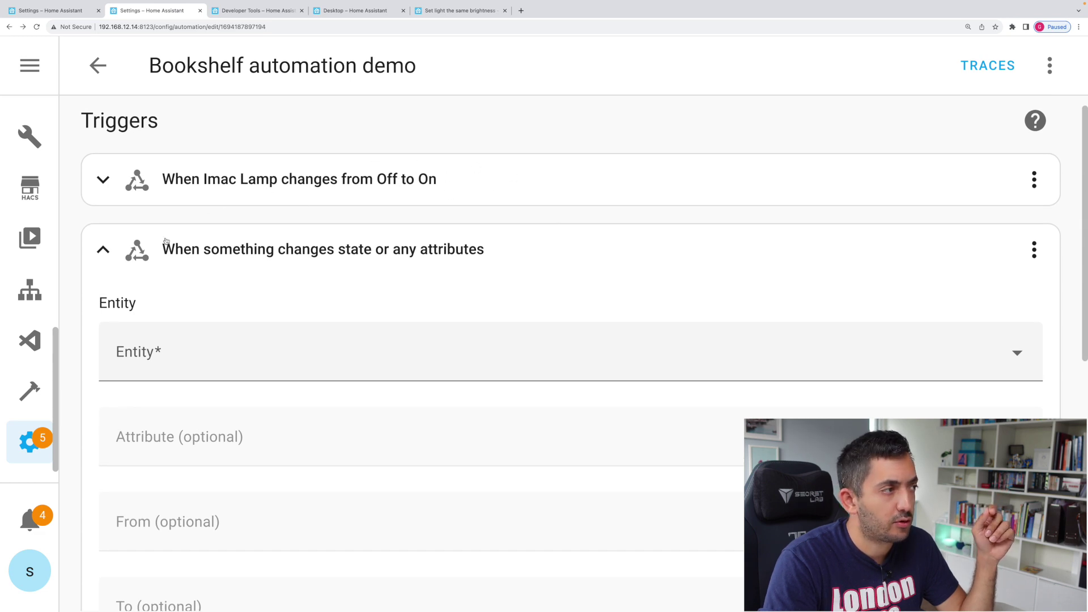
{"action": "left_click", "coordinate": [94, 243]}
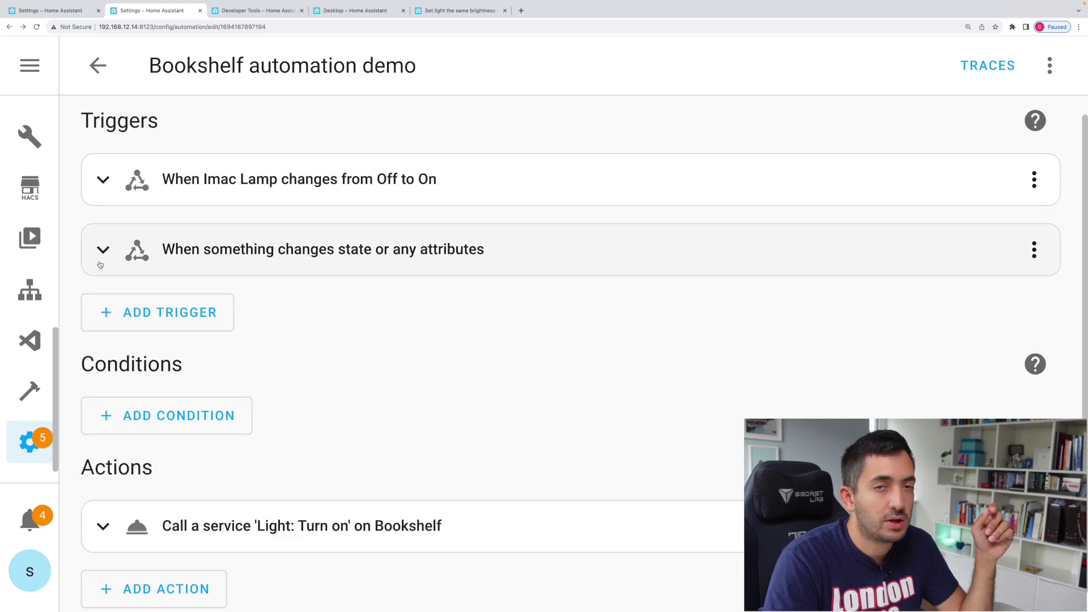
{"action": "left_click", "coordinate": [100, 265]}
{"action": "left_click", "coordinate": [274, 345]}
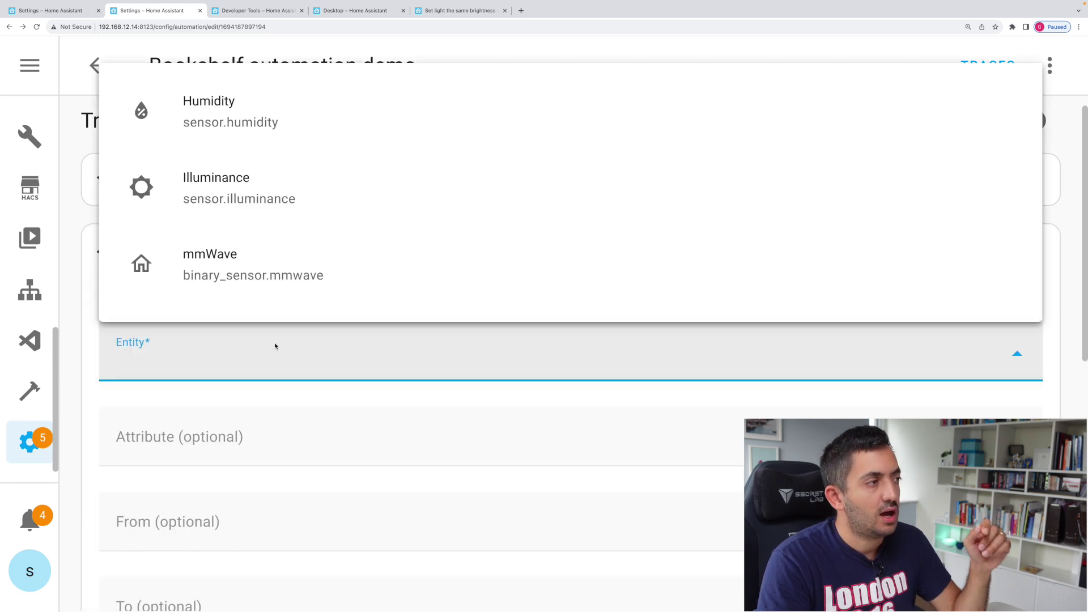
{"action": "type", "text": "imac"}
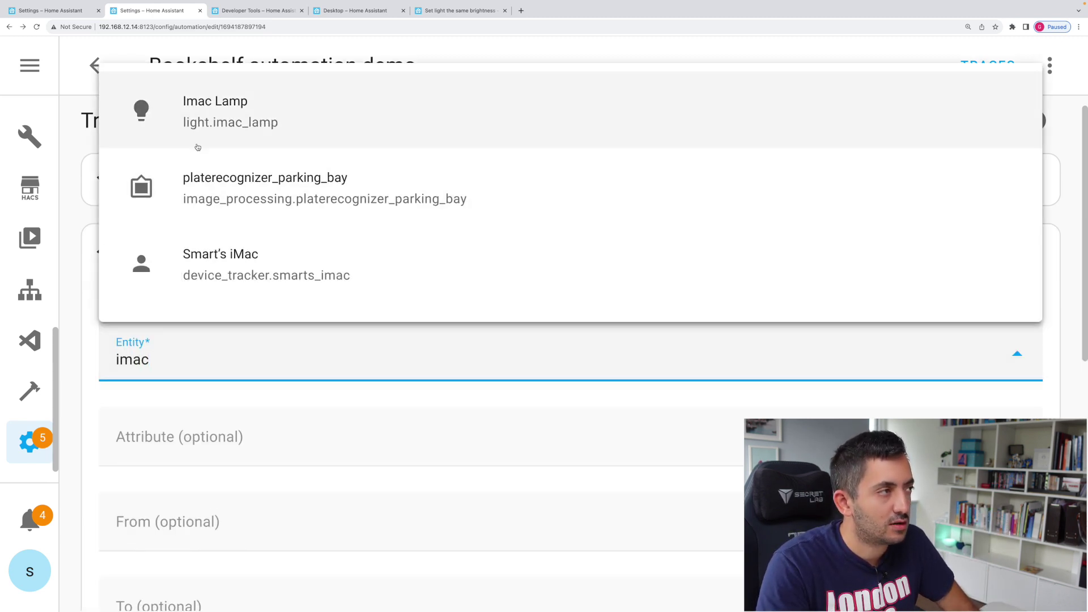
{"action": "left_click", "coordinate": [198, 146]}
{"action": "scroll", "coordinate": [307, 385], "scroll_direction": "down", "scroll_amount": 2}
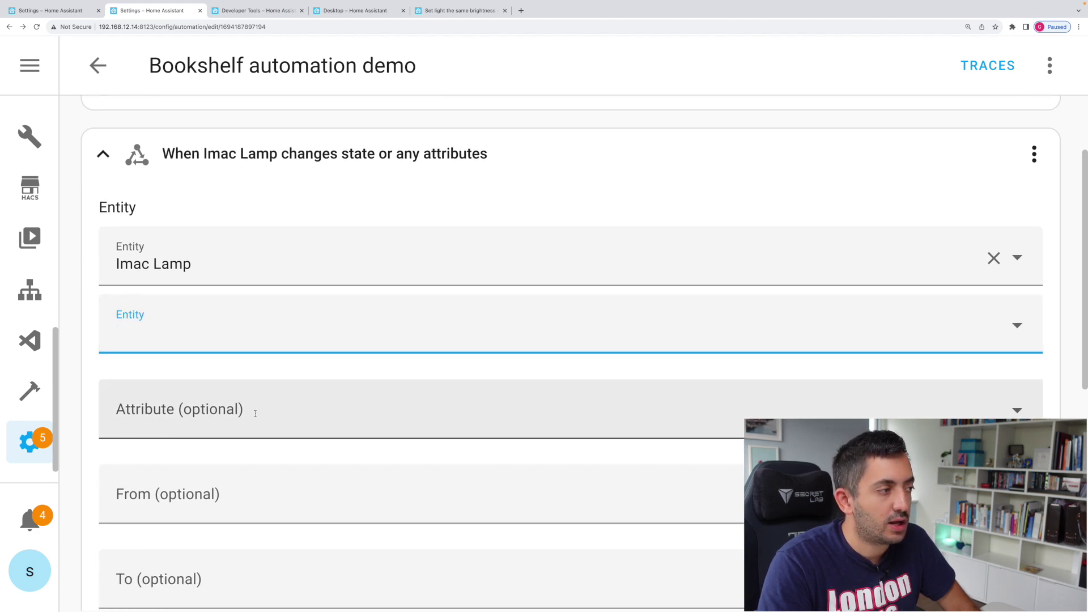
{"action": "left_click", "coordinate": [255, 413]}
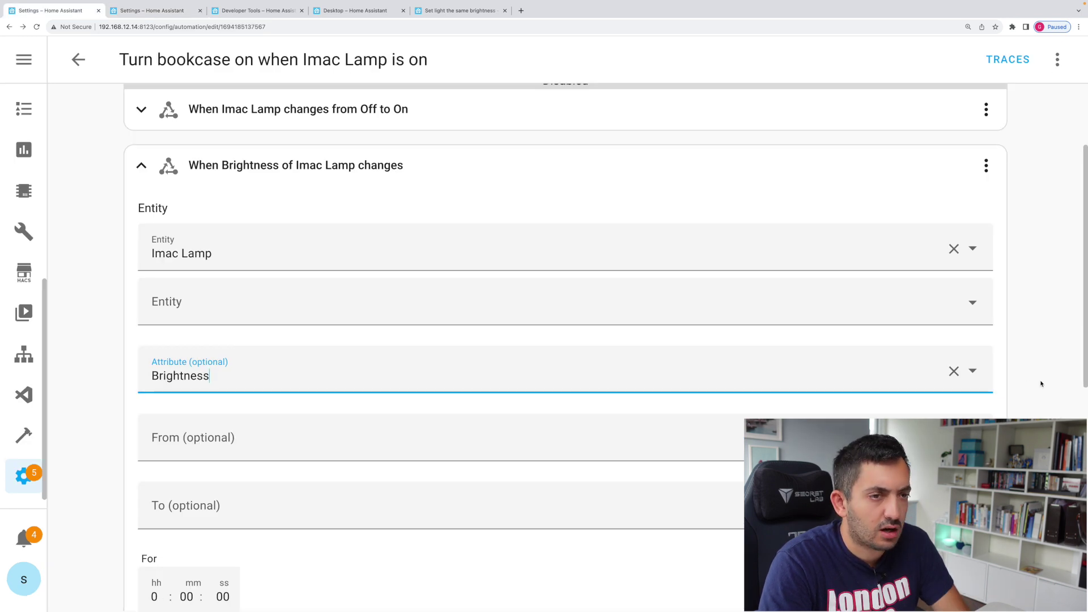
- Copy 'Brightness' from the bookcase automation into the trigger's Attribute field and confirm it
{"action": "left_click", "coordinate": [281, 386]}
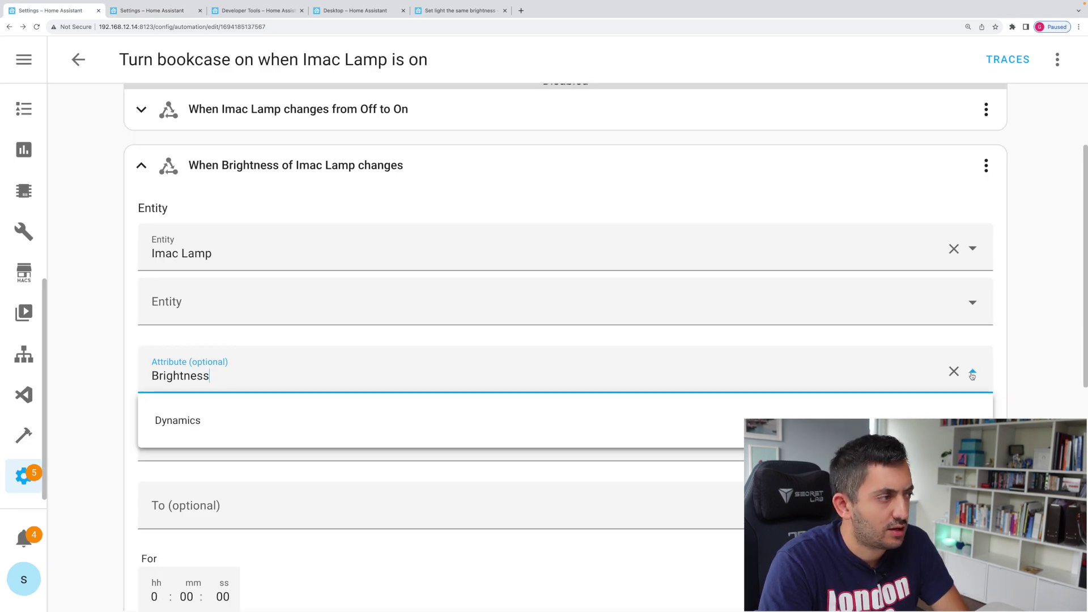
{"action": "left_click", "coordinate": [137, 16]}
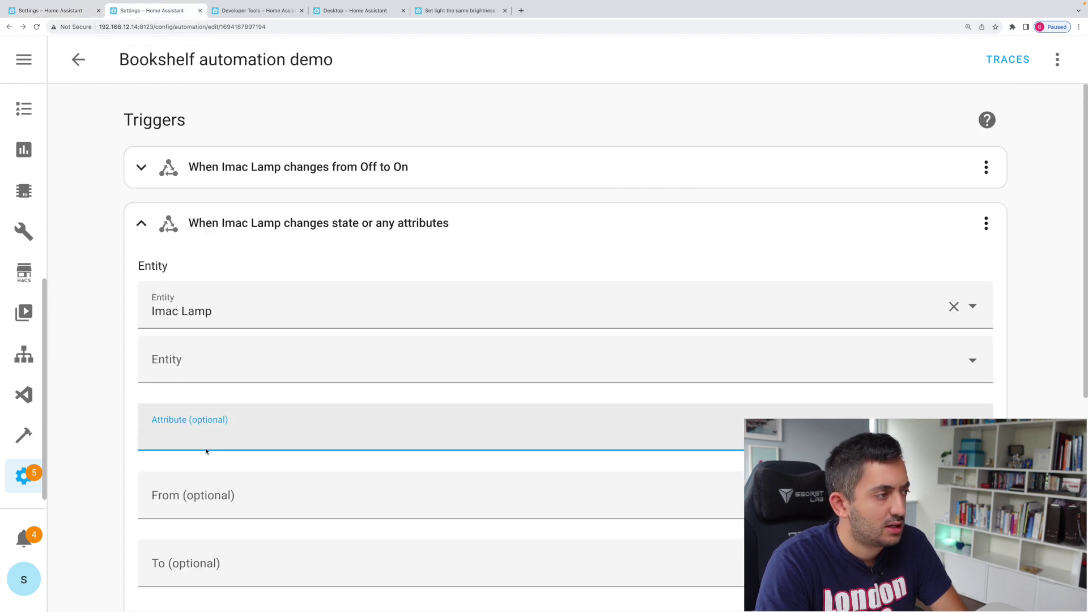
{"action": "type", "text": "Bri"}
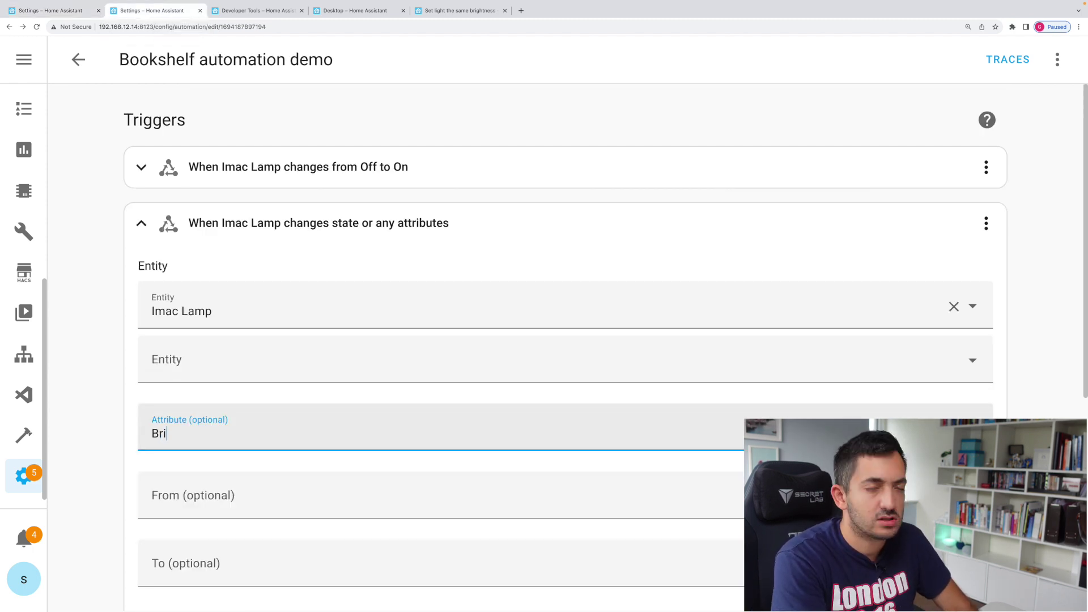
{"action": "left_click", "coordinate": [51, 11]}
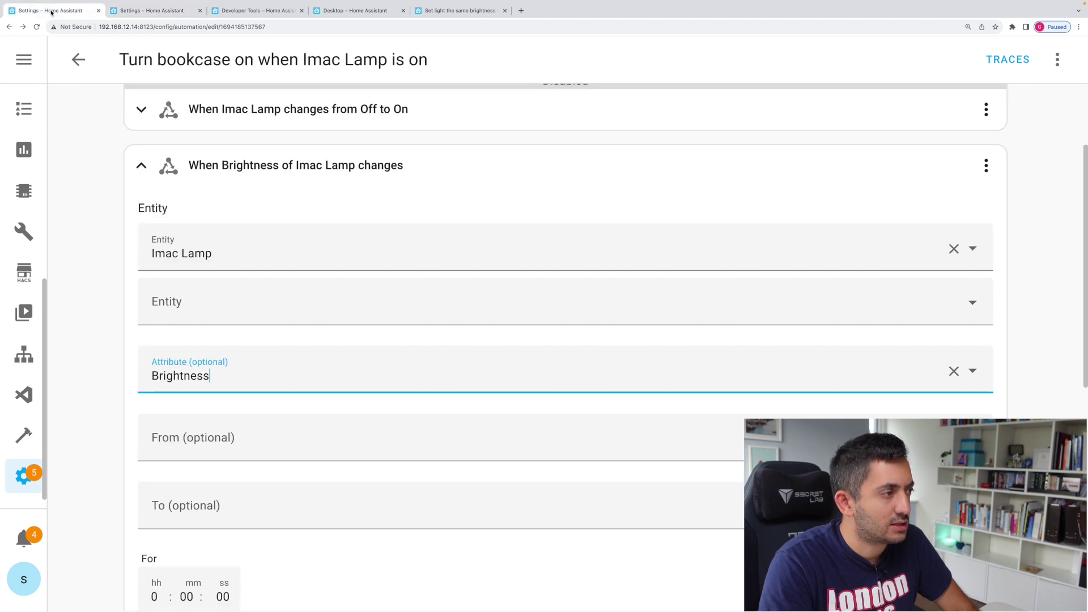
{"action": "double_click", "coordinate": [196, 377]}
{"action": "key", "text": "ctrl+c"}
{"action": "key", "text": "ctrl+Tab"}
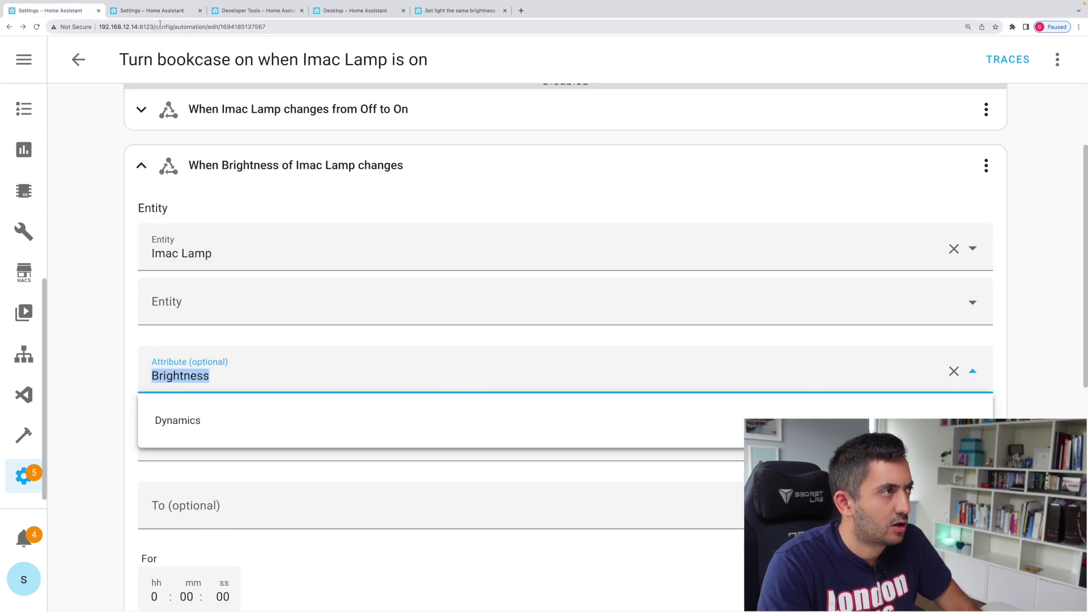
{"action": "double_click", "coordinate": [175, 434]}
{"action": "key", "text": "ctrl+v"}
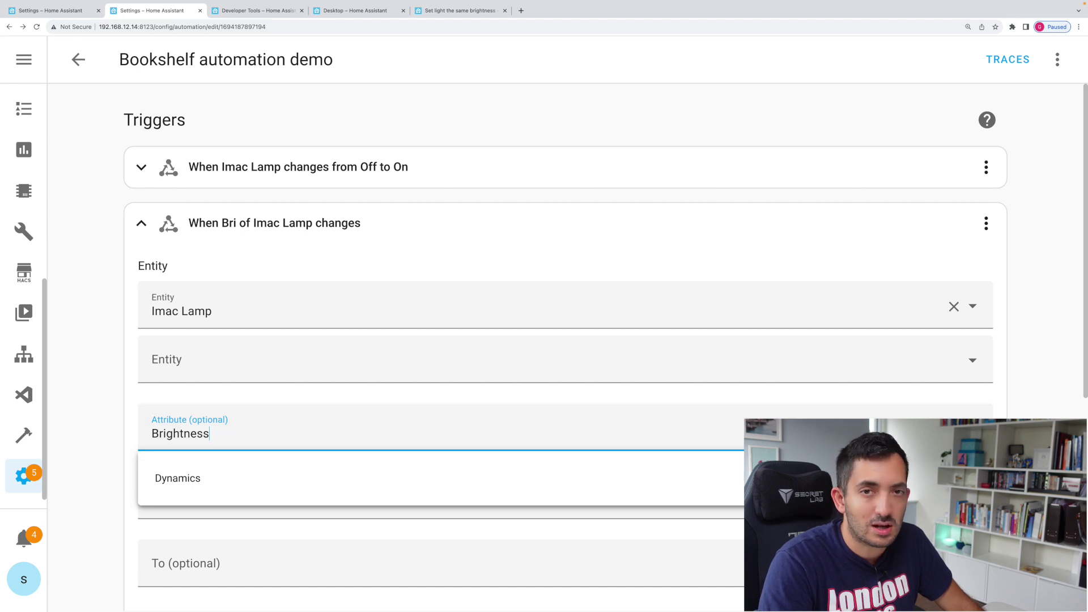
{"action": "key", "text": "Return"}
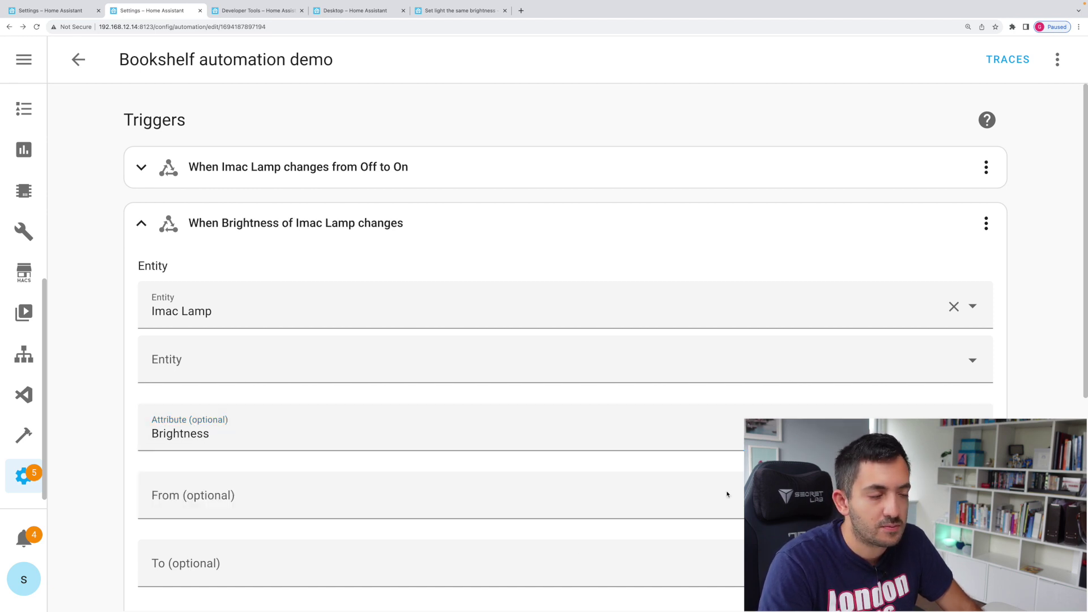
{"action": "left_click", "coordinate": [146, 224]}
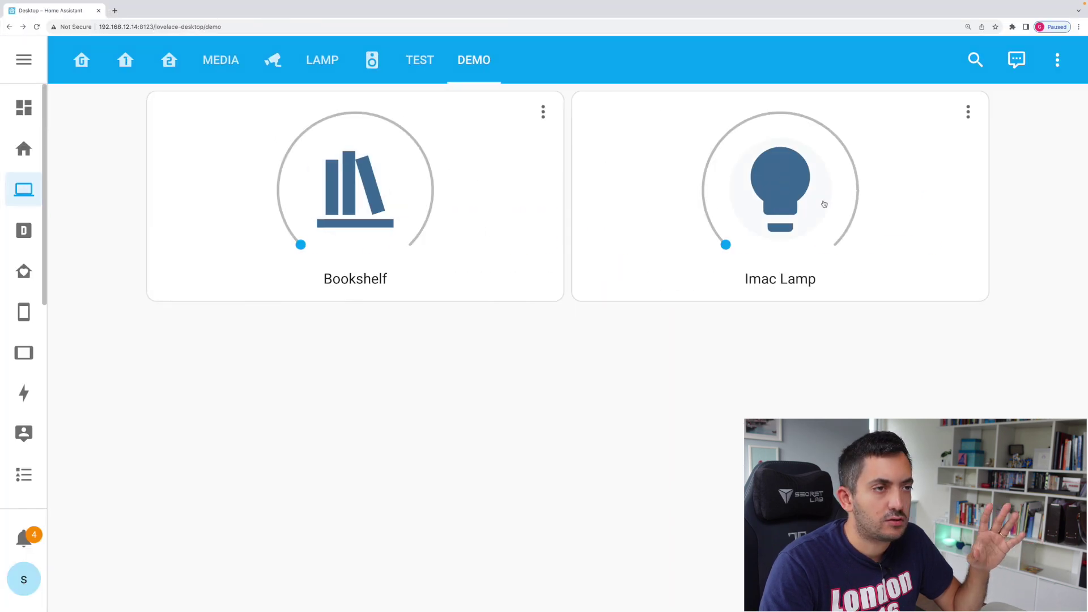
- Switch Imac Lamp on, turn Bookshelf off, and set the lamp brightness to 95 %
{"action": "left_click", "coordinate": [778, 197]}
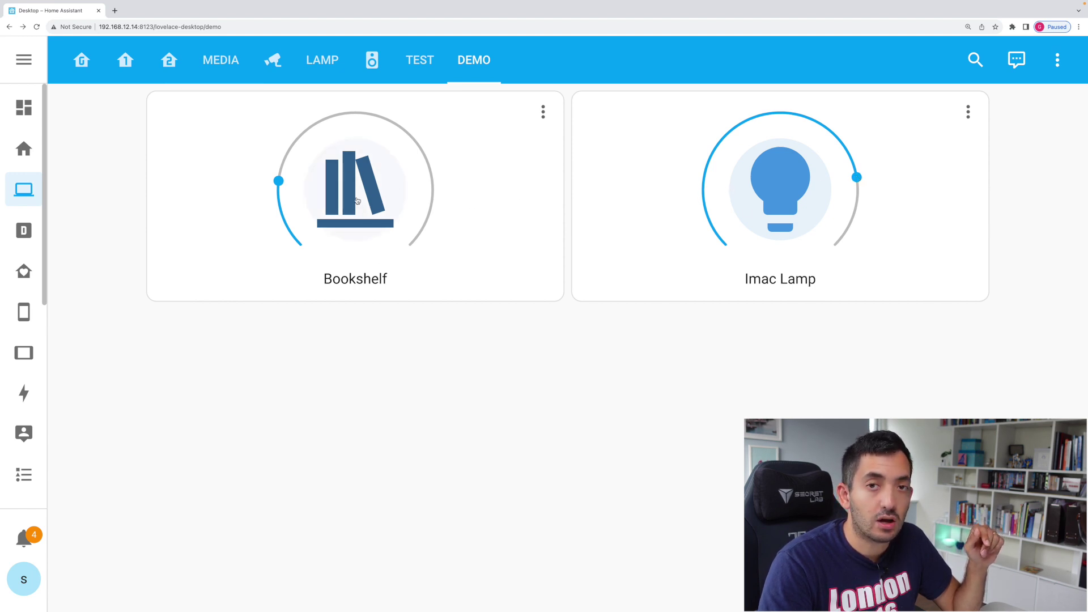
{"action": "left_click_drag", "start_coordinate": [860, 178], "coordinate": [858, 192]}
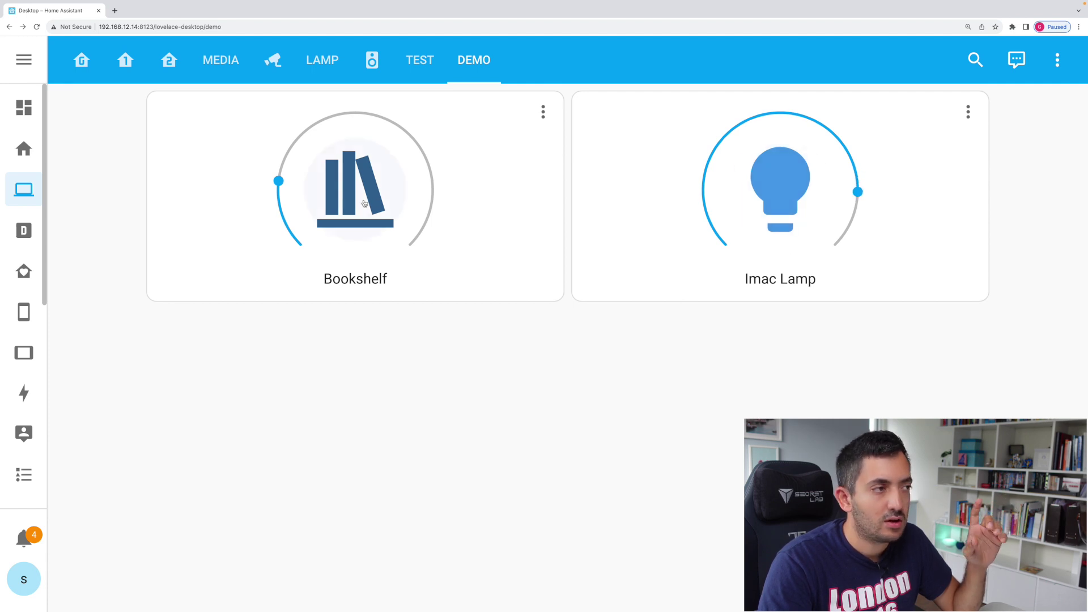
{"action": "left_click", "coordinate": [364, 203]}
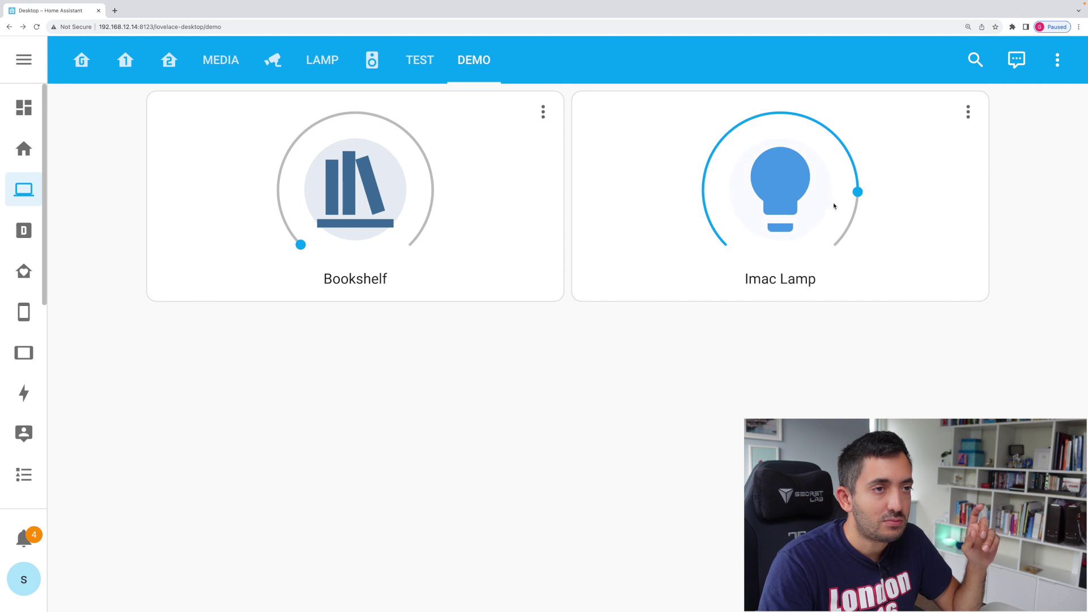
{"action": "left_click_drag", "start_coordinate": [859, 195], "coordinate": [845, 230]}
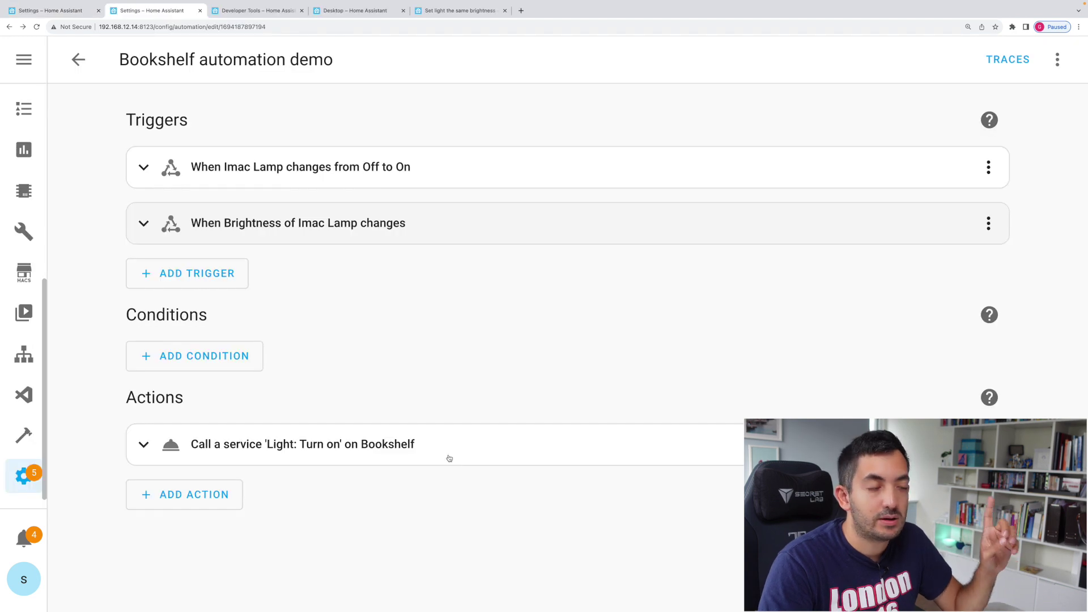
- Switch the Bookshelf Light: Turn on action to YAML editing and open the template editor
{"action": "left_click", "coordinate": [158, 443]}
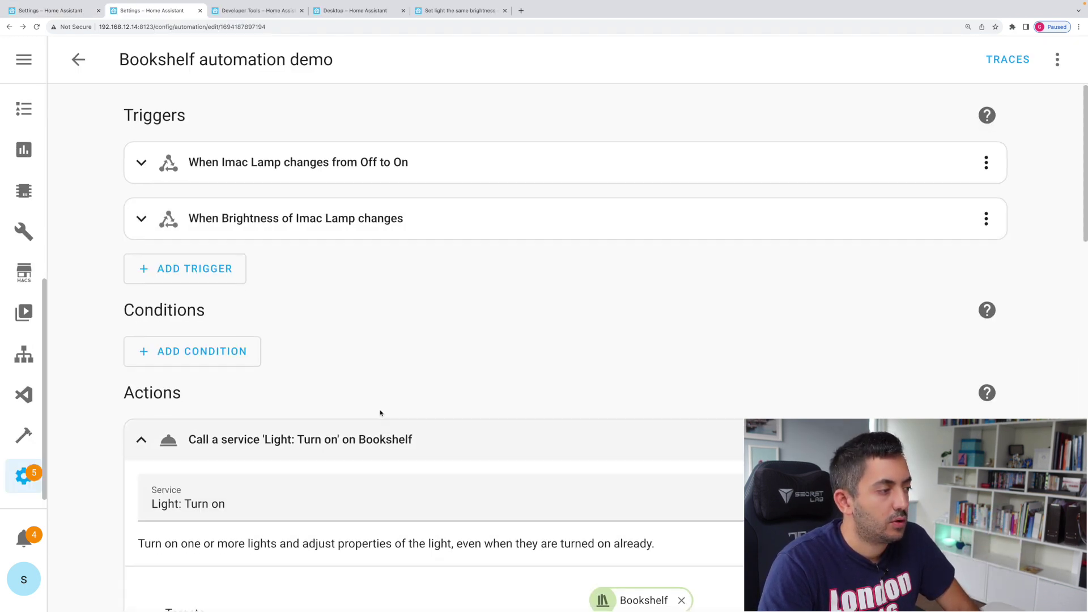
{"action": "scroll", "coordinate": [661, 409], "scroll_direction": "down", "scroll_amount": 2}
{"action": "left_click", "coordinate": [986, 320]}
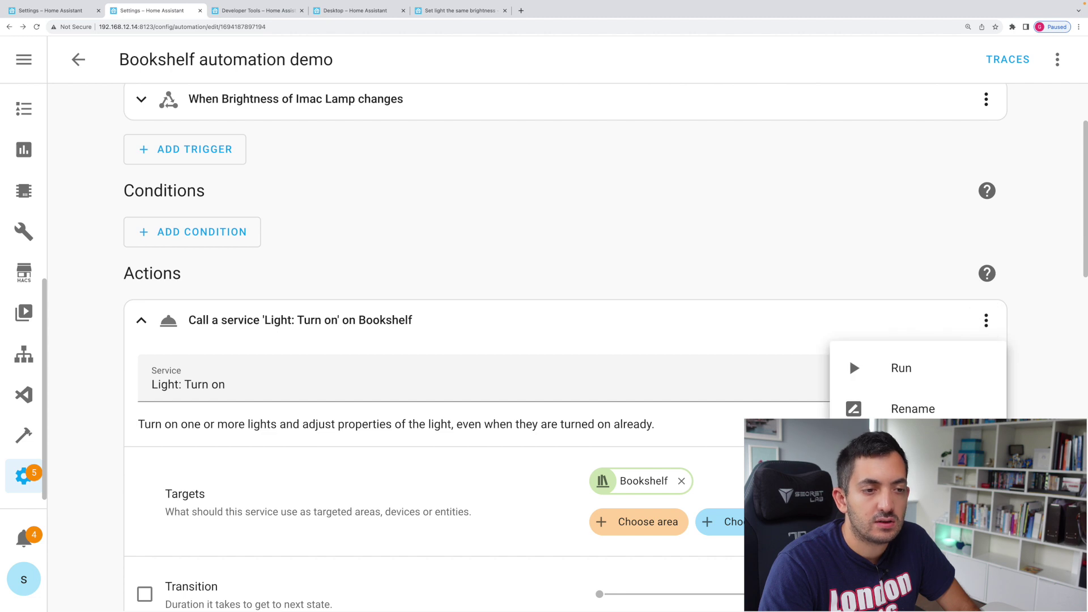
{"action": "scroll", "coordinate": [895, 506], "scroll_direction": "down", "scroll_amount": 3}
{"action": "left_click", "coordinate": [906, 573]}
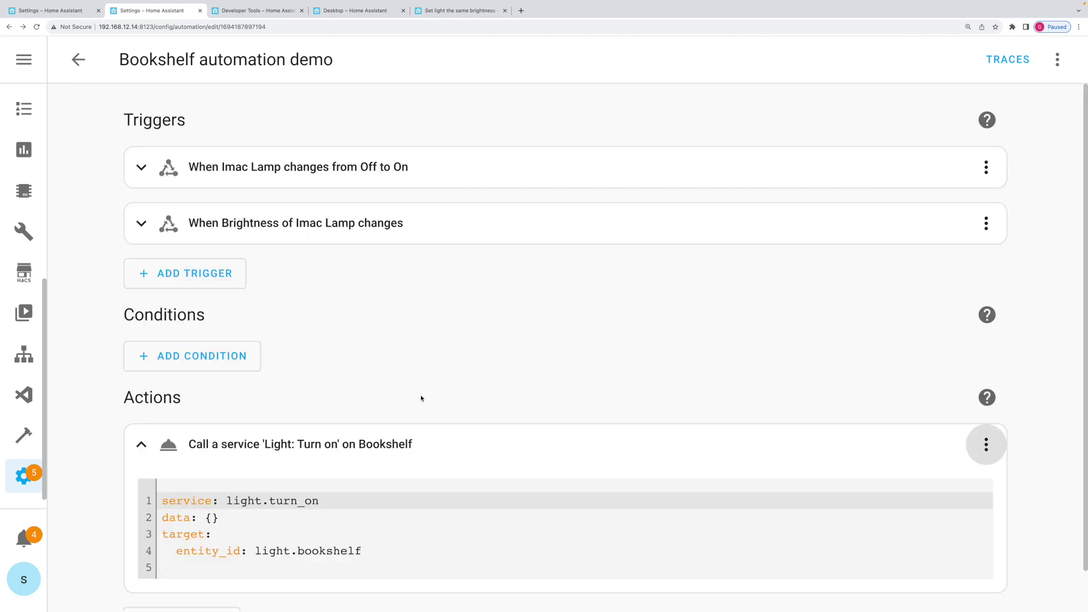
{"action": "left_click", "coordinate": [437, 508]}
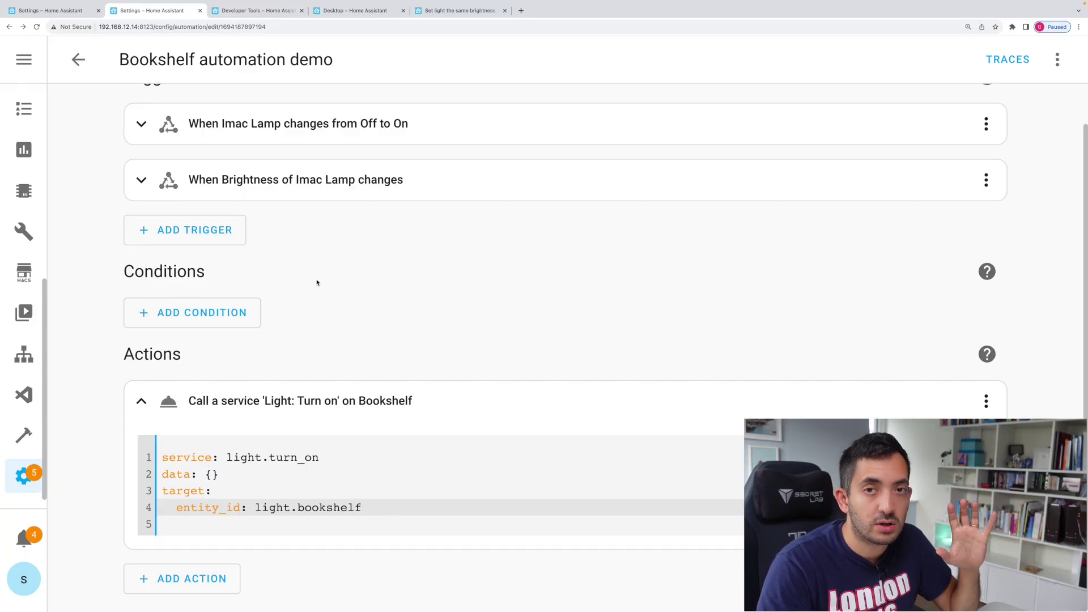
{"action": "key", "text": "ctrl+Tab"}
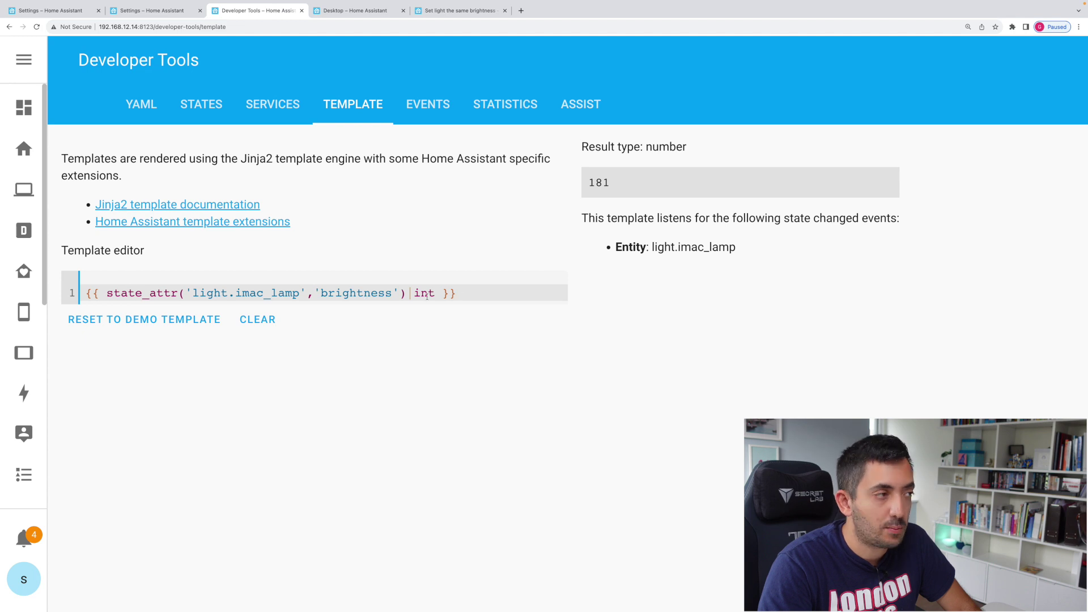
{"action": "left_click_drag", "start_coordinate": [102, 291], "coordinate": [299, 290]}
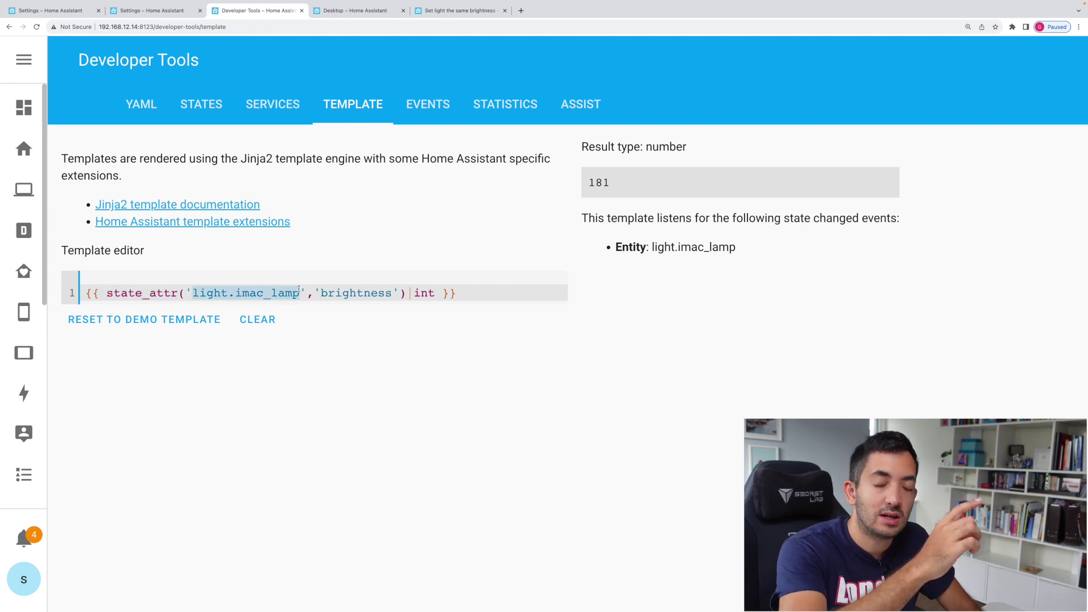
{"action": "double_click", "coordinate": [355, 294]}
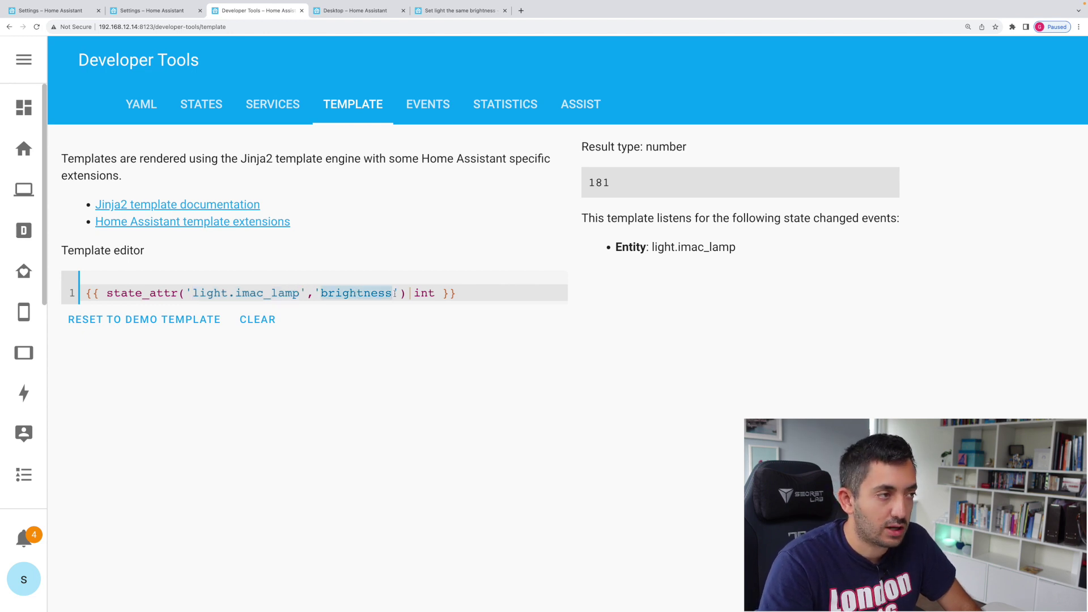
{"action": "left_click_drag", "start_coordinate": [405, 290], "coordinate": [433, 293]}
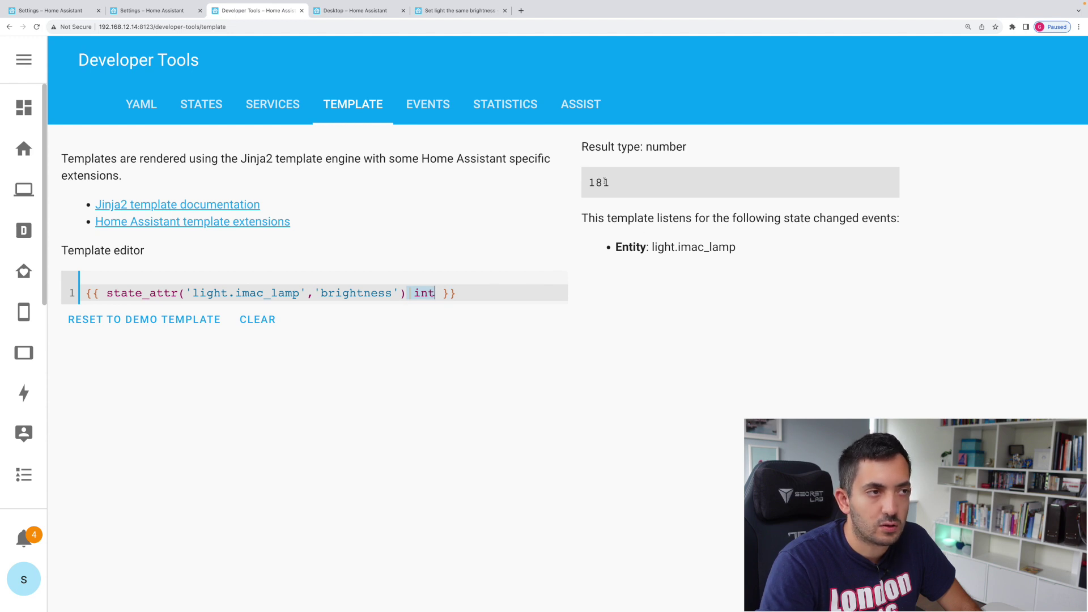
{"action": "left_click_drag", "start_coordinate": [591, 183], "coordinate": [609, 182]}
{"action": "left_click", "coordinate": [605, 182]}
{"action": "left_click", "coordinate": [434, 291]}
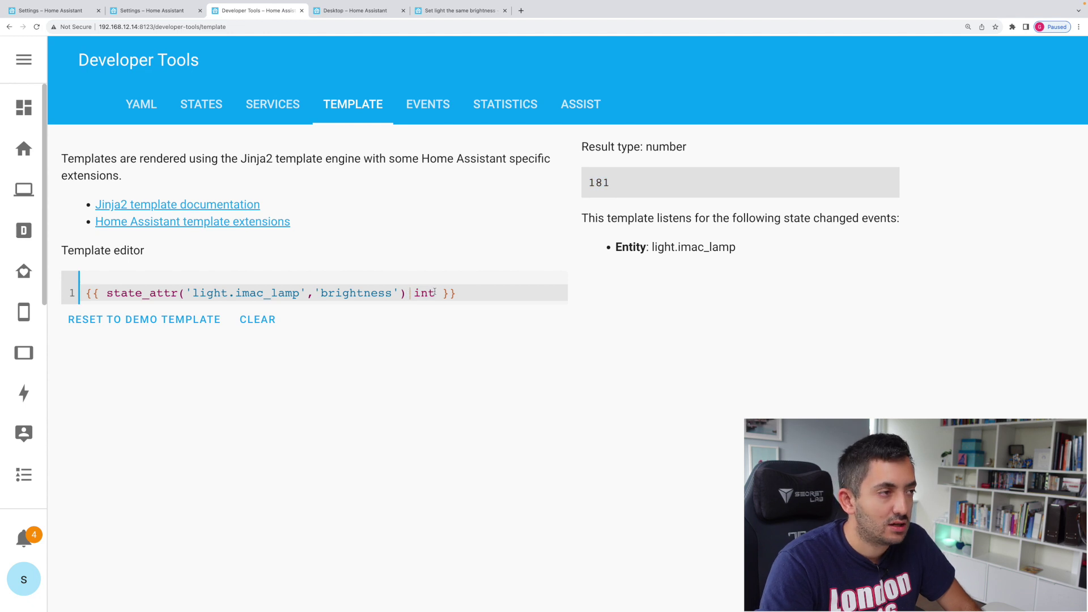
{"action": "double_click", "coordinate": [605, 180]}
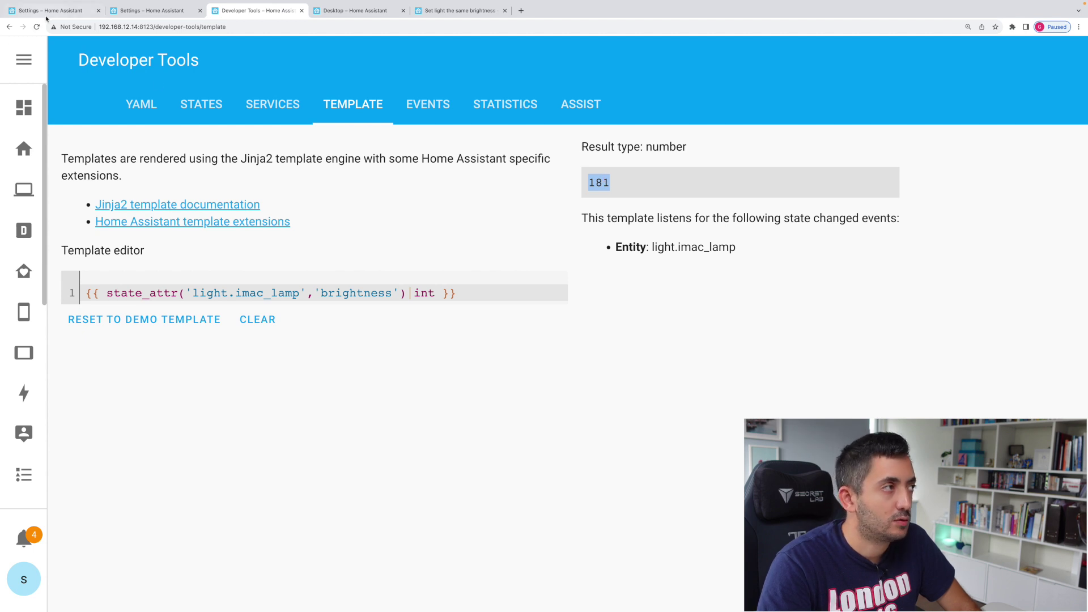
{"action": "left_click", "coordinate": [153, 12]}
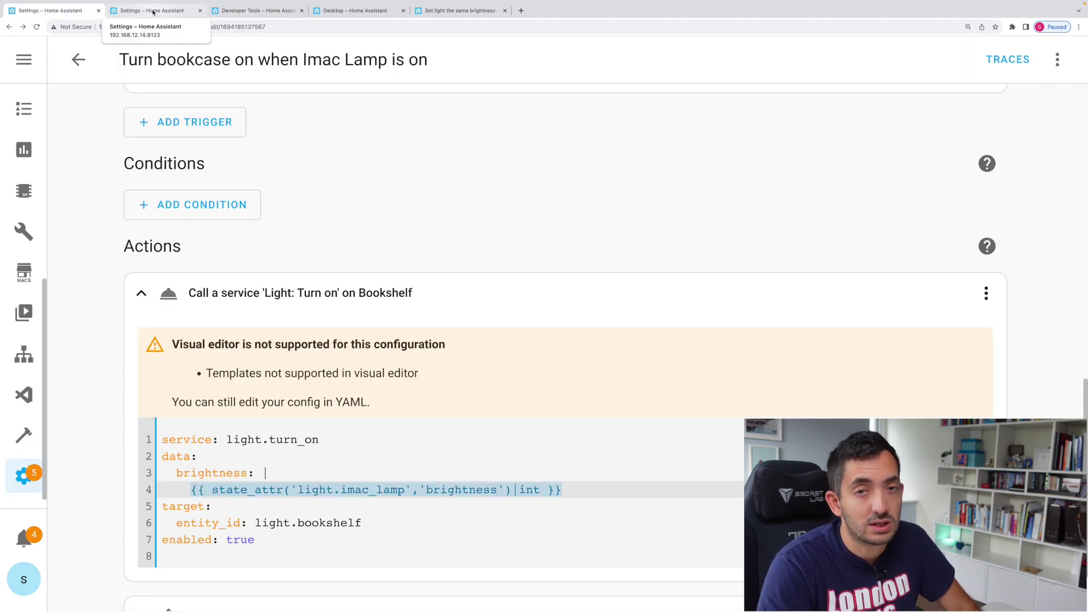
- Inspect the turn-on action's YAML data, toggling it to the visual editor and back
{"action": "left_click", "coordinate": [153, 11]}
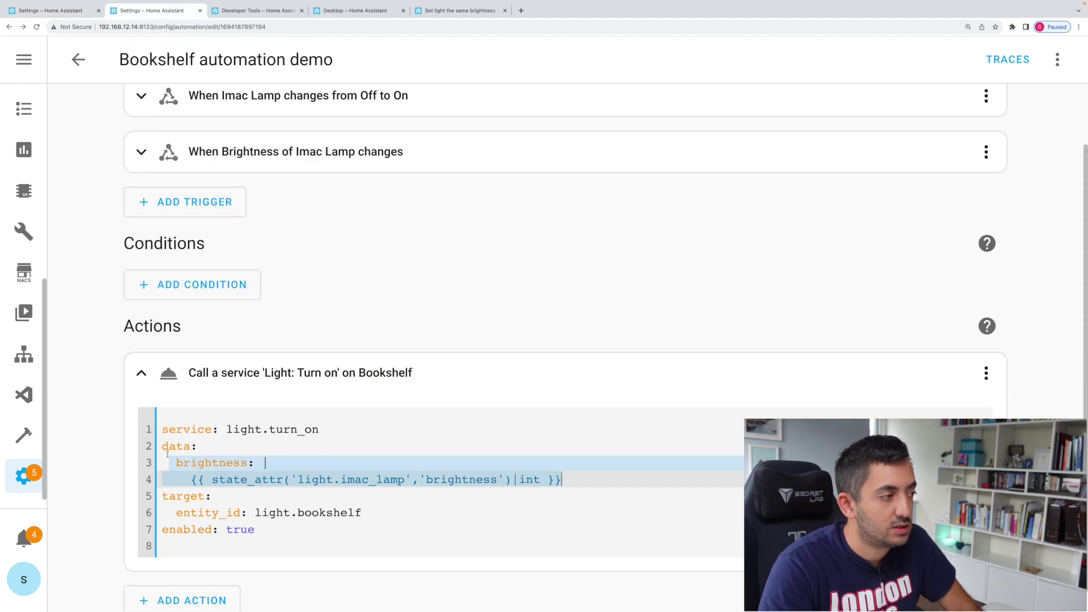
{"action": "mouse_move", "coordinate": [164, 449]}
{"action": "left_mouse_down"}
{"action": "mouse_move", "coordinate": [200, 444]}
{"action": "mouse_move", "coordinate": [183, 446]}
{"action": "left_mouse_up"}
{"action": "left_click", "coordinate": [182, 462]}
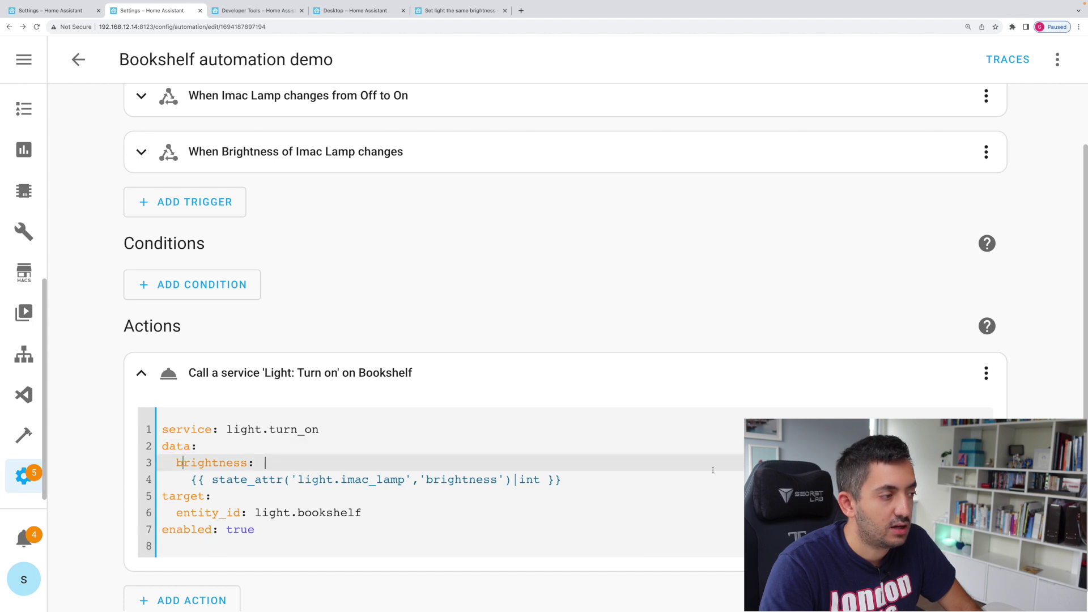
{"action": "left_click", "coordinate": [151, 381]}
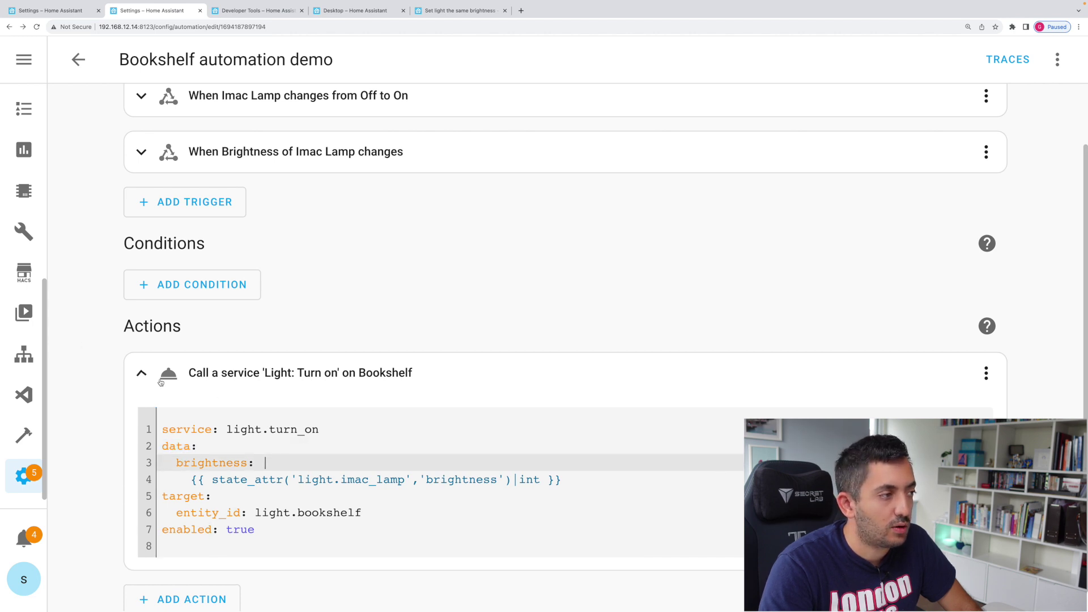
{"action": "left_click", "coordinate": [150, 453]}
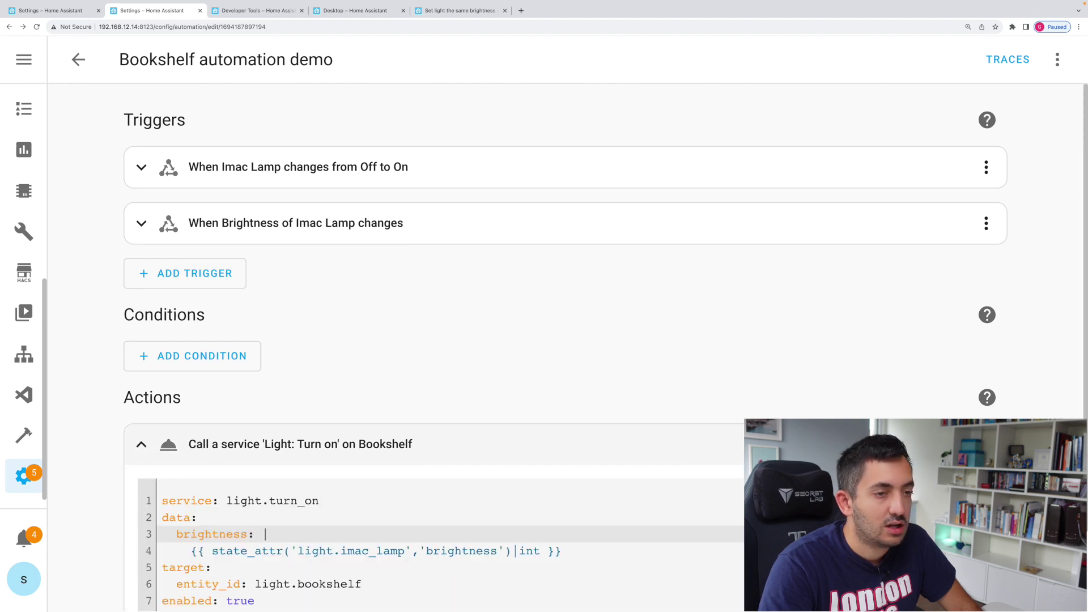
{"action": "left_click", "coordinate": [988, 444]}
{"action": "left_click", "coordinate": [926, 272]}
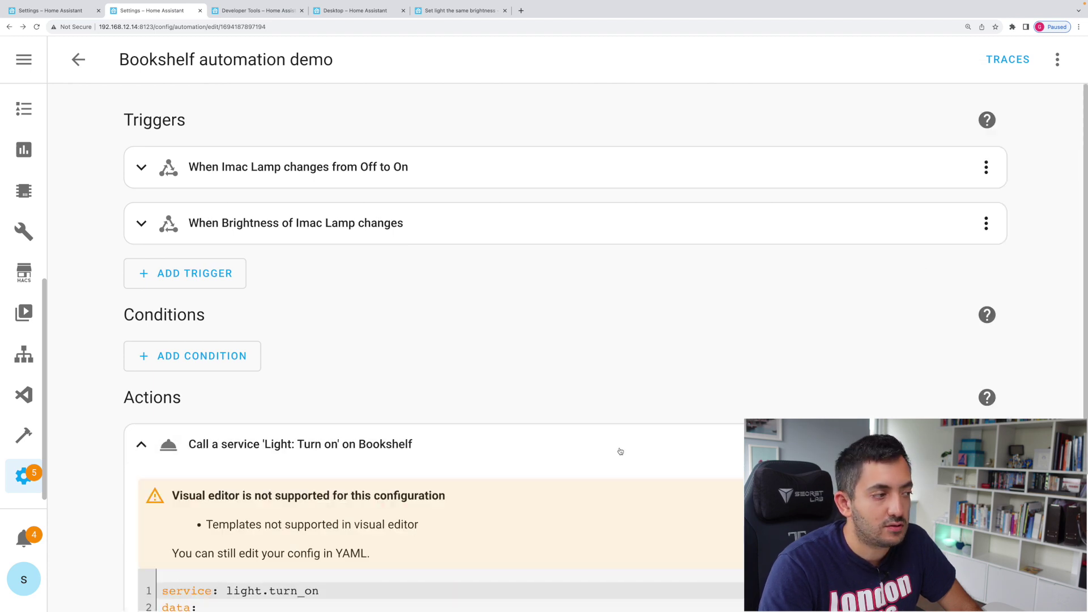
{"action": "left_click", "coordinate": [988, 444]}
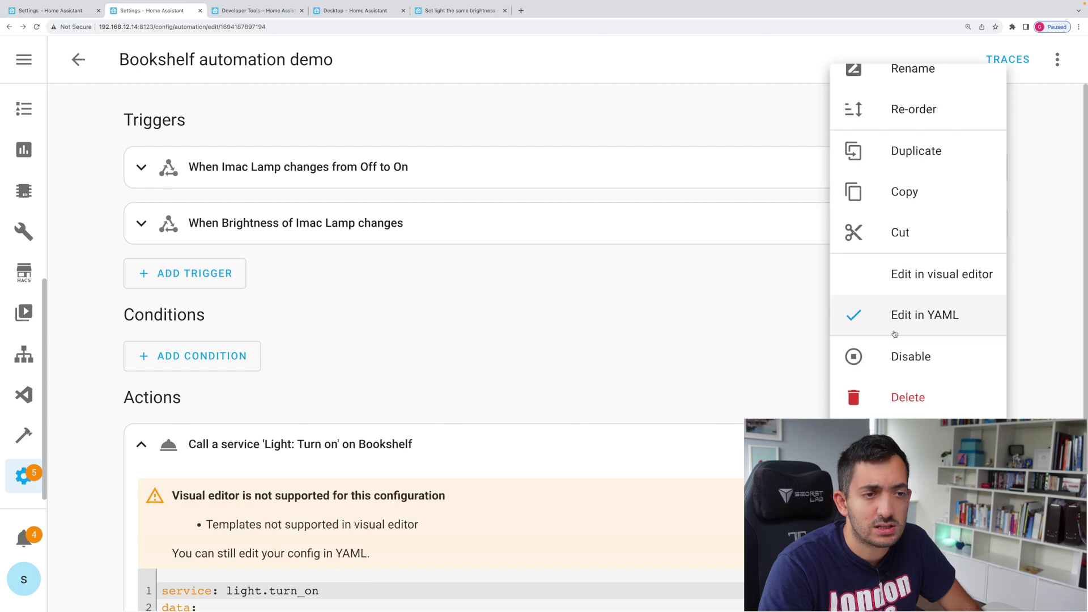
{"action": "left_click", "coordinate": [924, 312]}
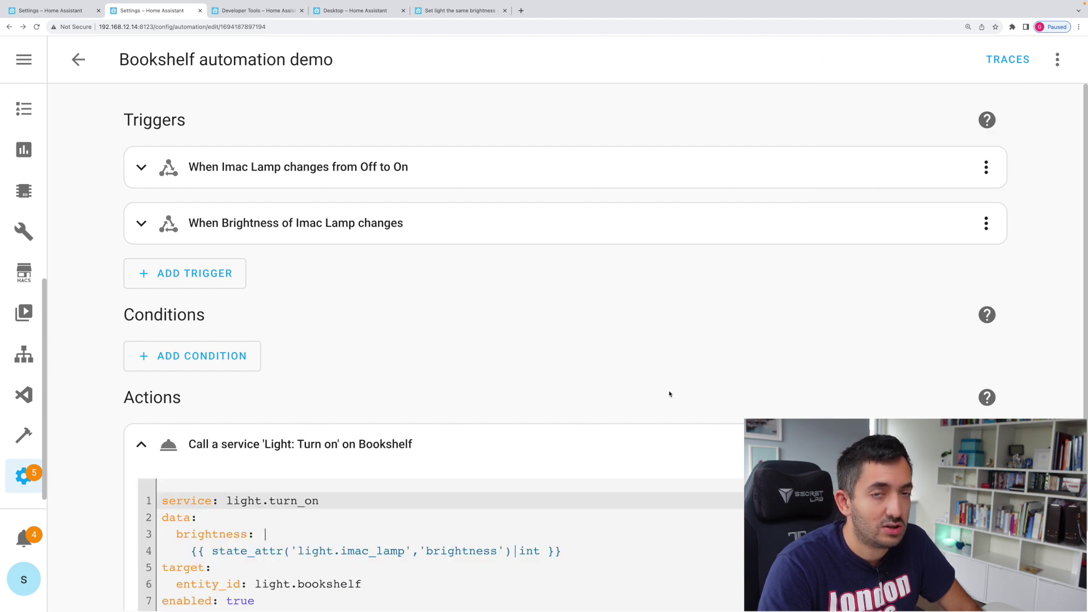
{"action": "scroll", "coordinate": [667, 393], "scroll_direction": "down", "scroll_amount": 1}
{"action": "scroll", "coordinate": [667, 393], "scroll_direction": "up", "scroll_amount": 1}
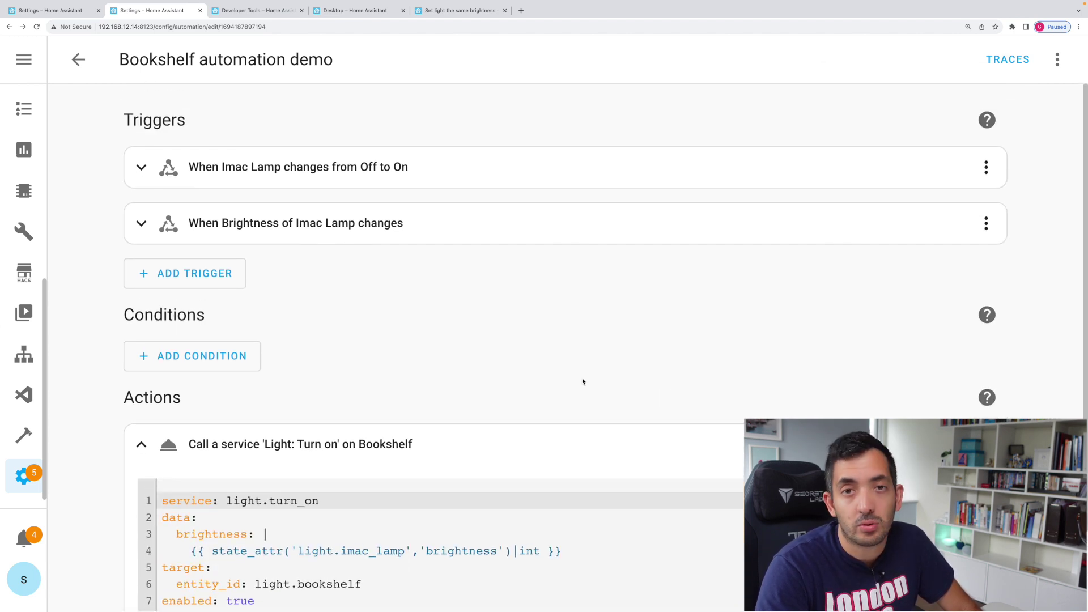
{"action": "scroll", "coordinate": [573, 393], "scroll_direction": "down", "scroll_amount": 2}
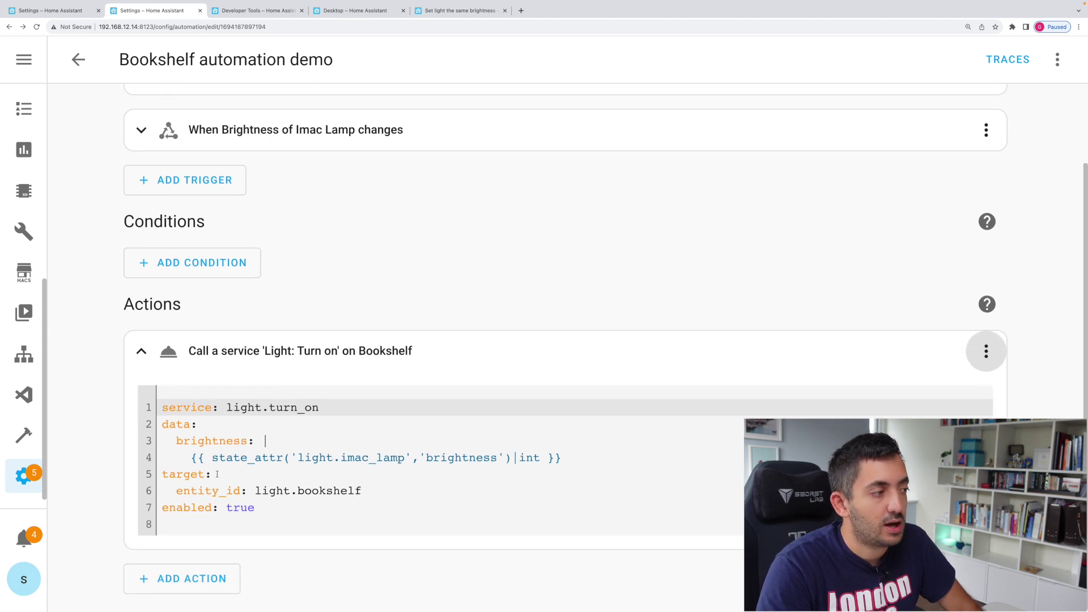
- Review the brightness template line, then place the caret on the trigger's attribute line
{"action": "left_click", "coordinate": [485, 455]}
{"action": "left_click_drag", "start_coordinate": [561, 457], "coordinate": [290, 457]}
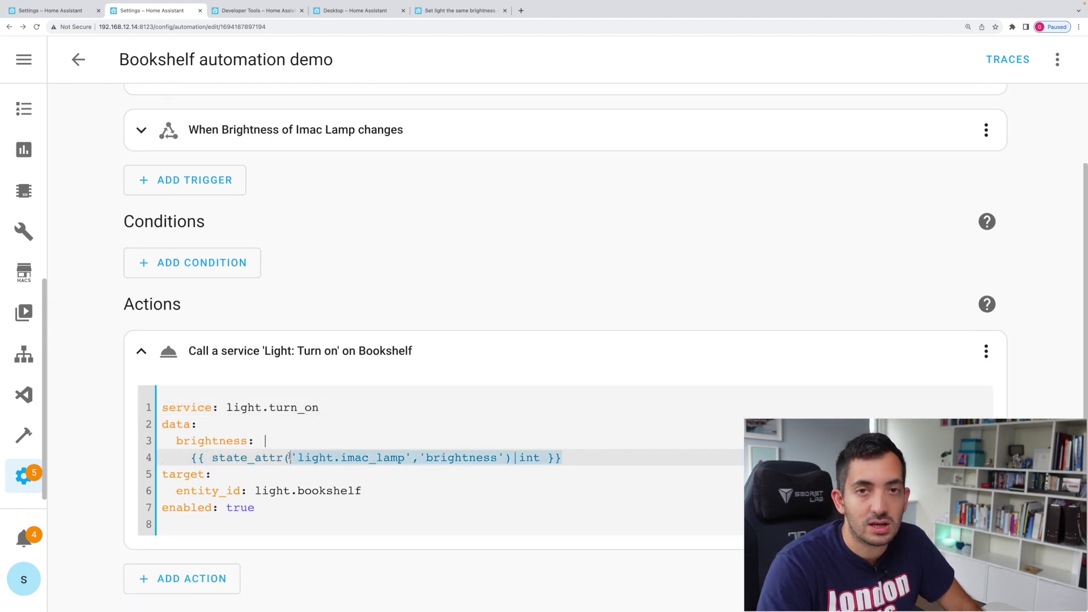
{"action": "left_click", "coordinate": [205, 457]}
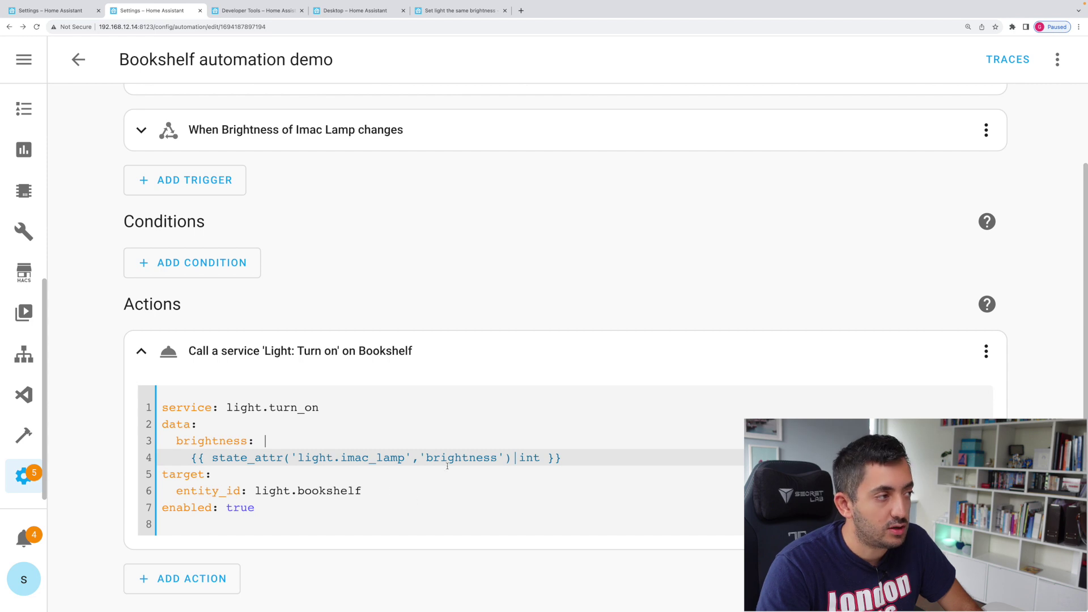
{"action": "scroll", "coordinate": [446, 466], "scroll_direction": "up", "scroll_amount": 2}
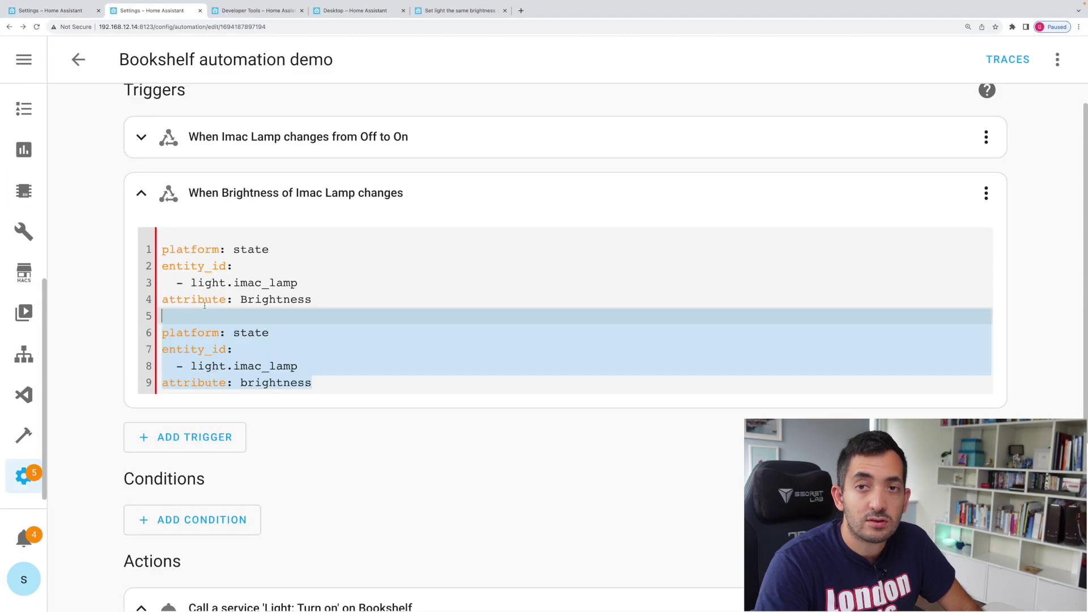
{"action": "left_click", "coordinate": [225, 300]}
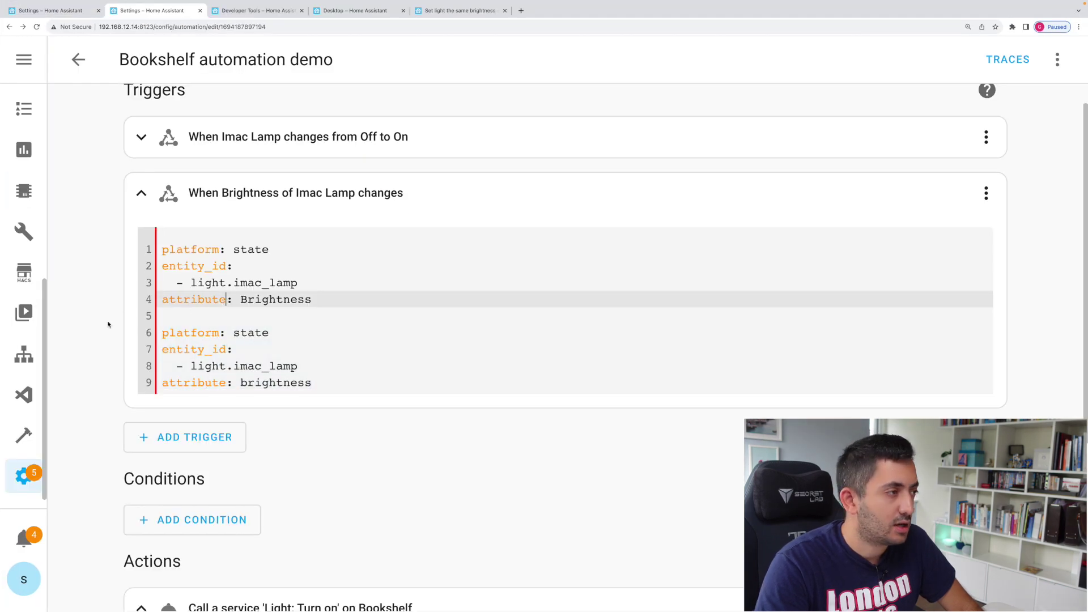
- Lowercase the attribute to 'brightness' and delete the duplicated trigger lines 5–9
{"action": "key", "text": "Right"}
{"action": "key", "text": "Right"}
{"action": "key", "text": "shift+Right"}
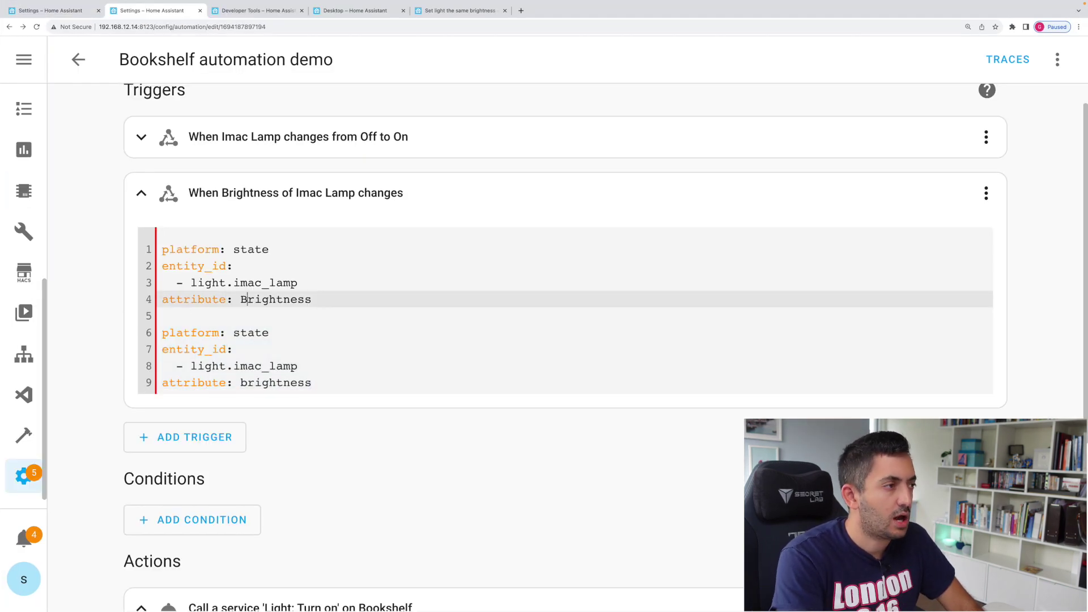
{"action": "type", "text": "b"}
{"action": "left_click_drag", "start_coordinate": [311, 383], "coordinate": [107, 323]}
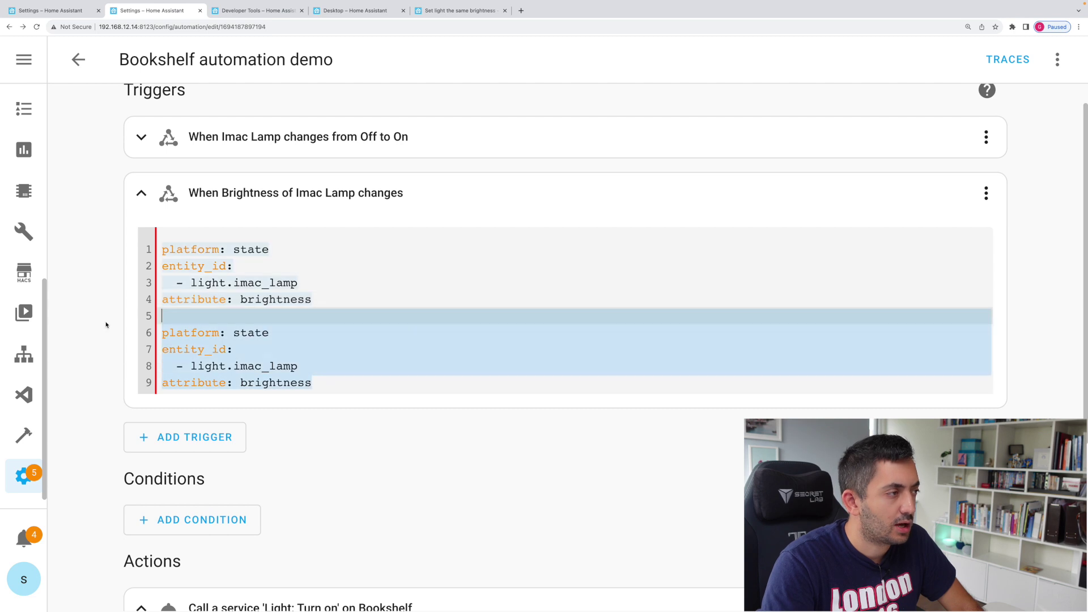
{"action": "key", "text": "BackSpace"}
- Return the trigger to the visual editor, confirm Brightness as its attribute, and collapse it
{"action": "left_click", "coordinate": [986, 193]}
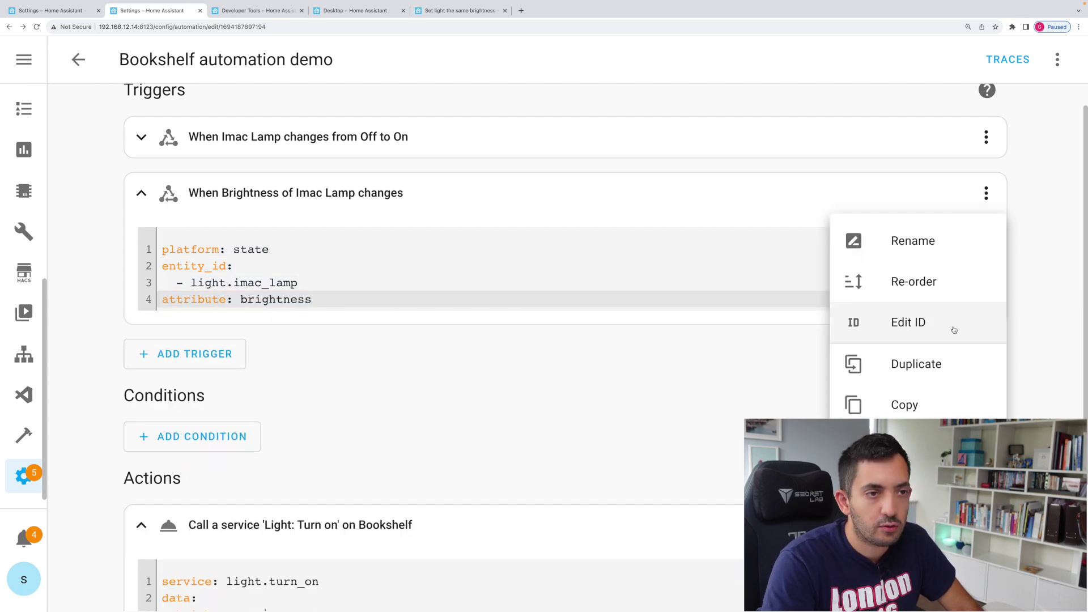
{"action": "left_click", "coordinate": [918, 487]}
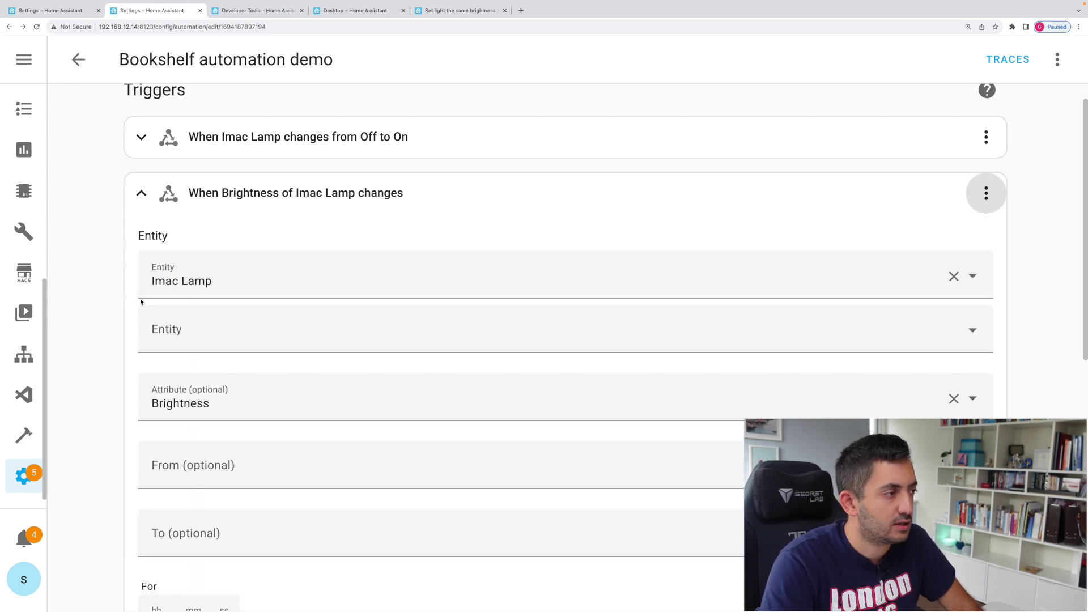
{"action": "left_click", "coordinate": [266, 401]}
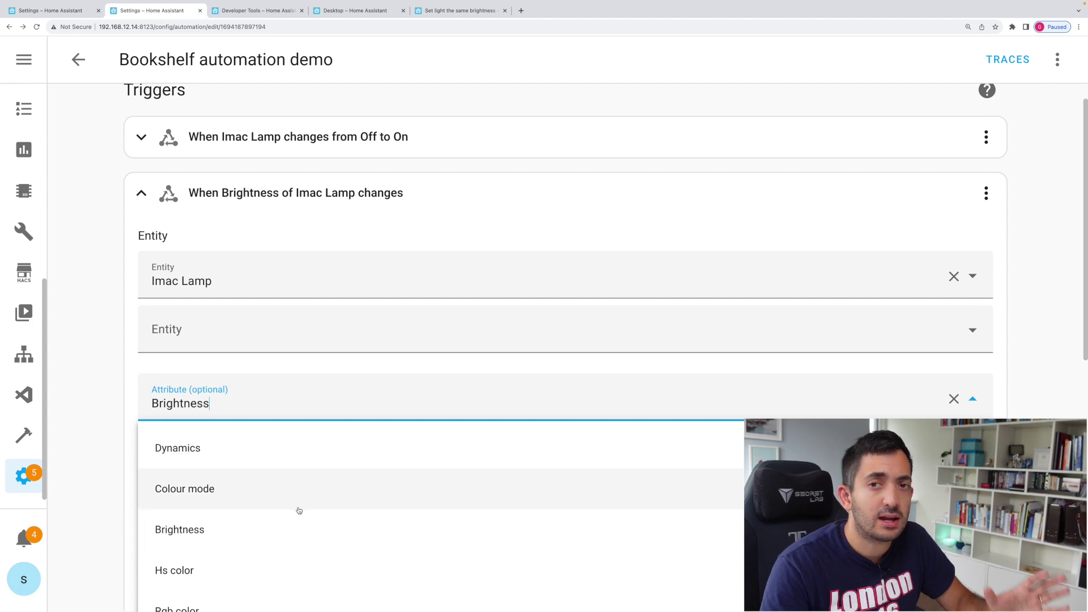
{"action": "left_click", "coordinate": [141, 195]}
{"action": "left_click", "coordinate": [141, 195]}
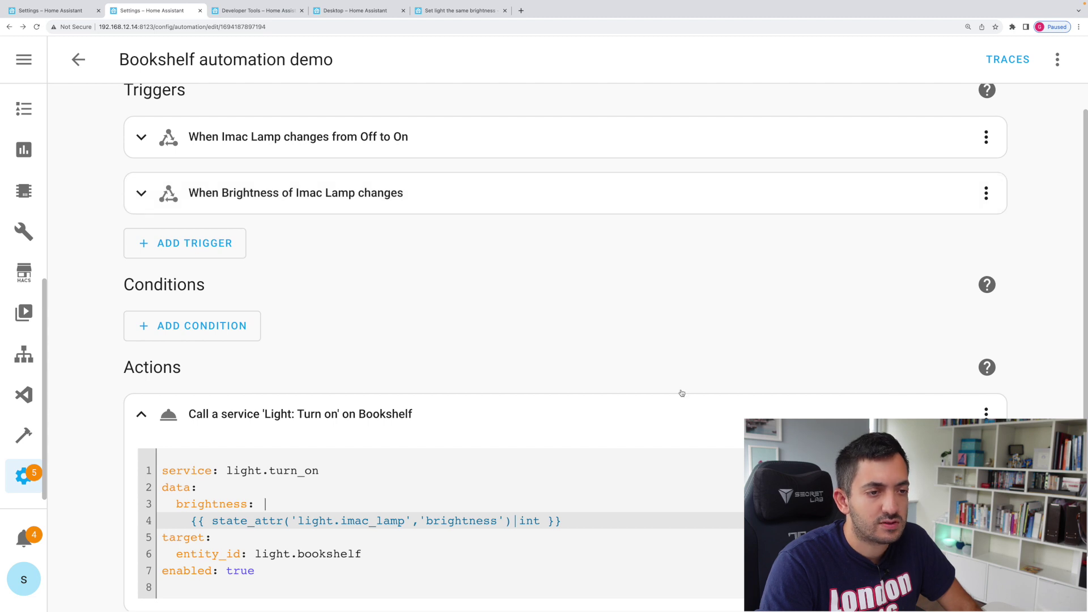
{"action": "key", "text": "ctrl+Right"}
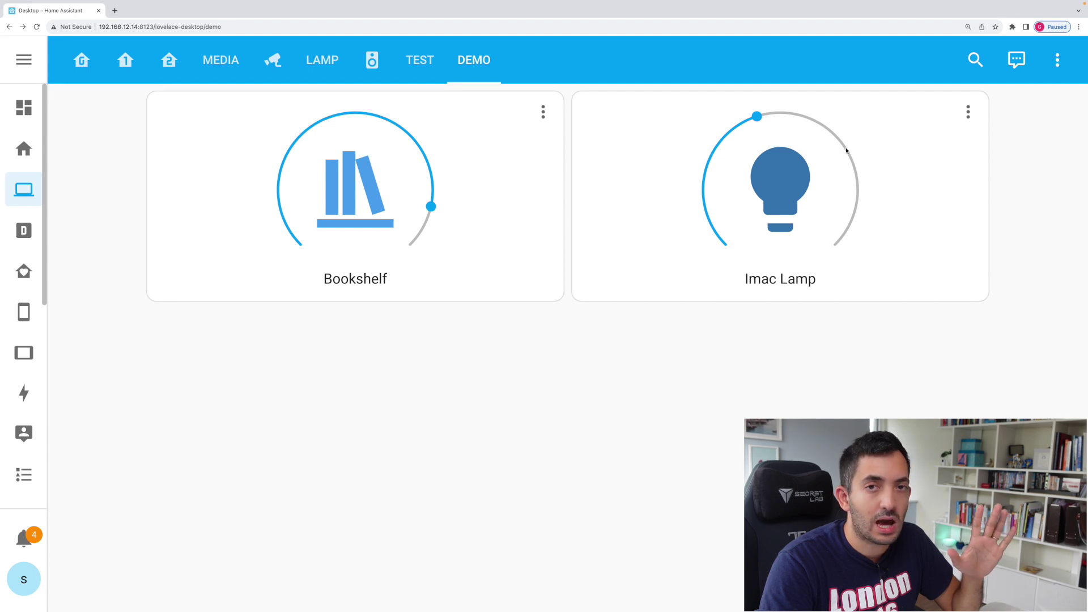
- Drag the Imac Lamp's brightness dial so the Bookshelf dial follows it
{"action": "left_click_drag", "start_coordinate": [846, 151], "coordinate": [845, 225]}
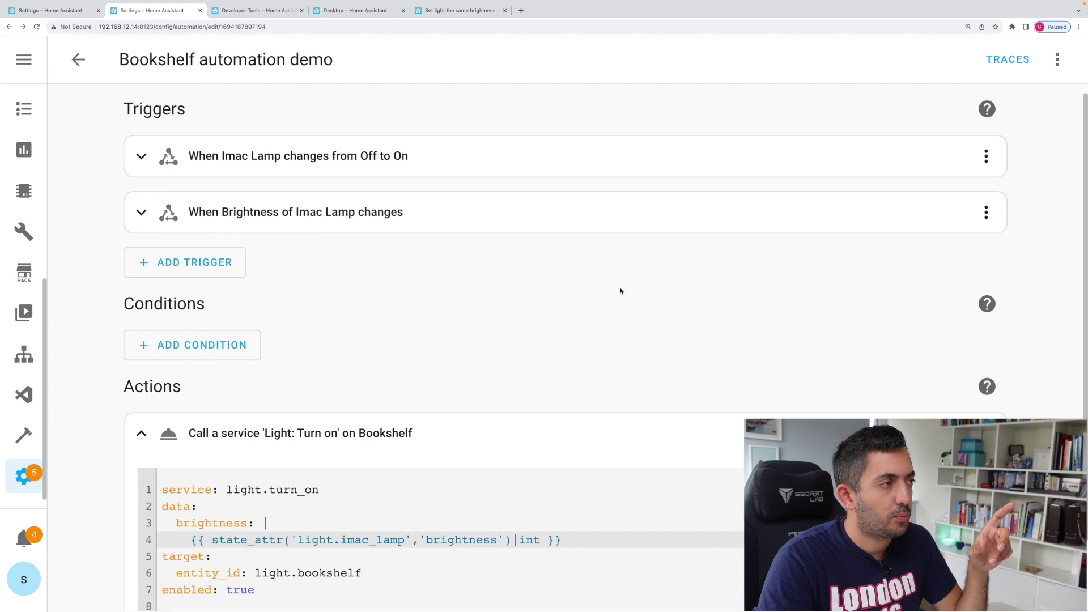
- Duplicate the Imac Lamp brightness trigger and change the copy's attribute to Rgb color
{"action": "left_click", "coordinate": [190, 447]}
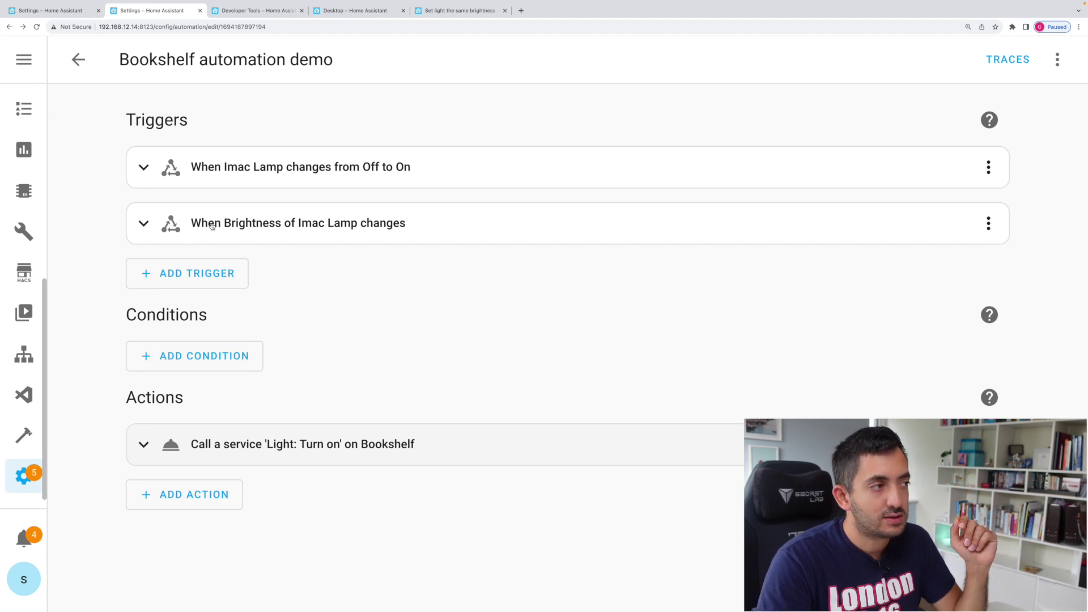
{"action": "left_click", "coordinate": [988, 223]}
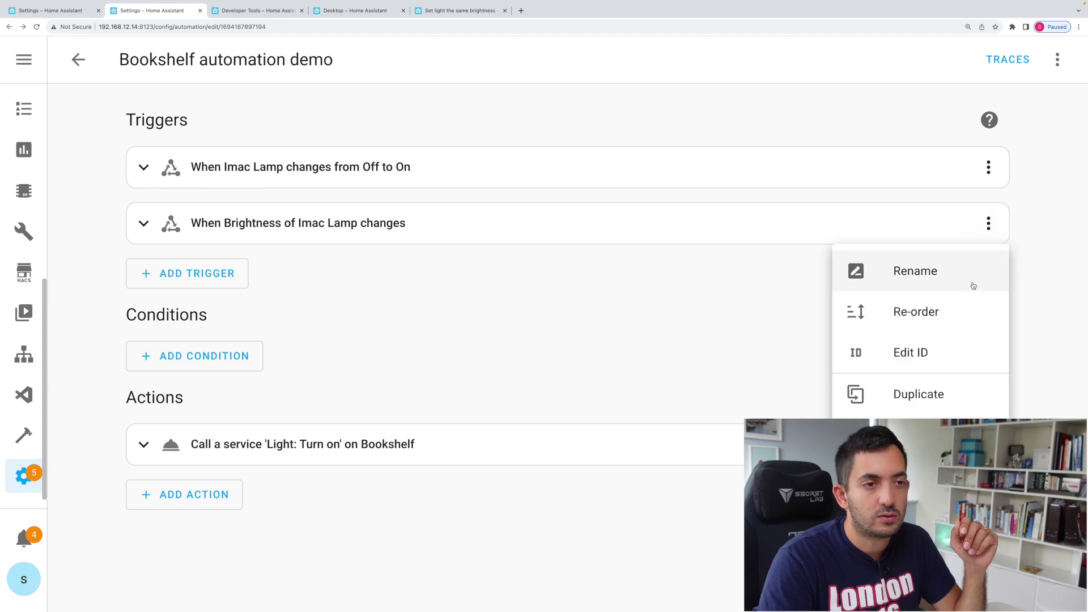
{"action": "left_click", "coordinate": [911, 395]}
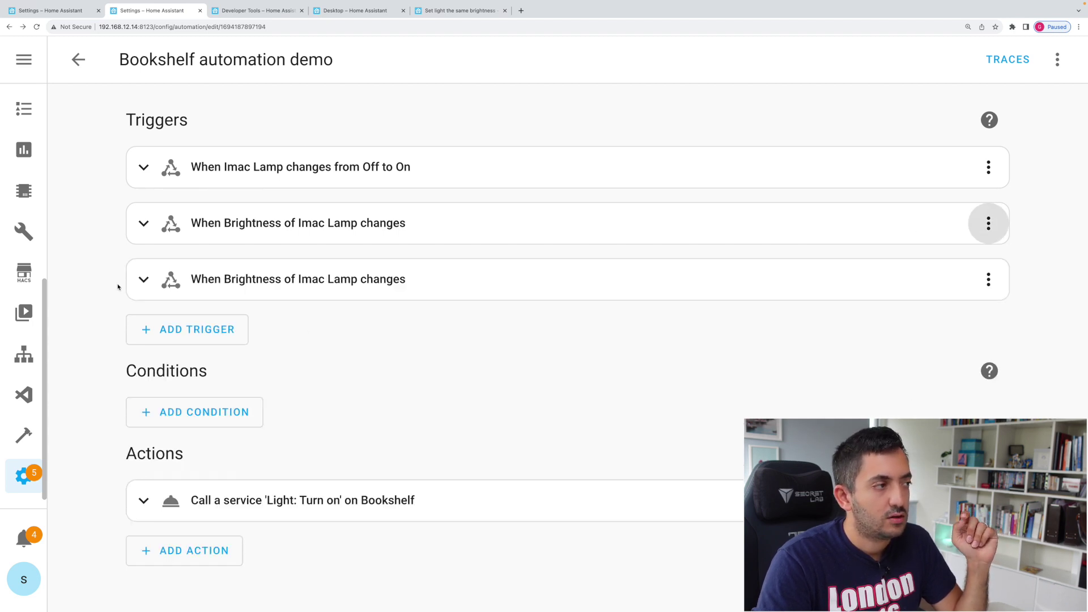
{"action": "left_click", "coordinate": [144, 282]}
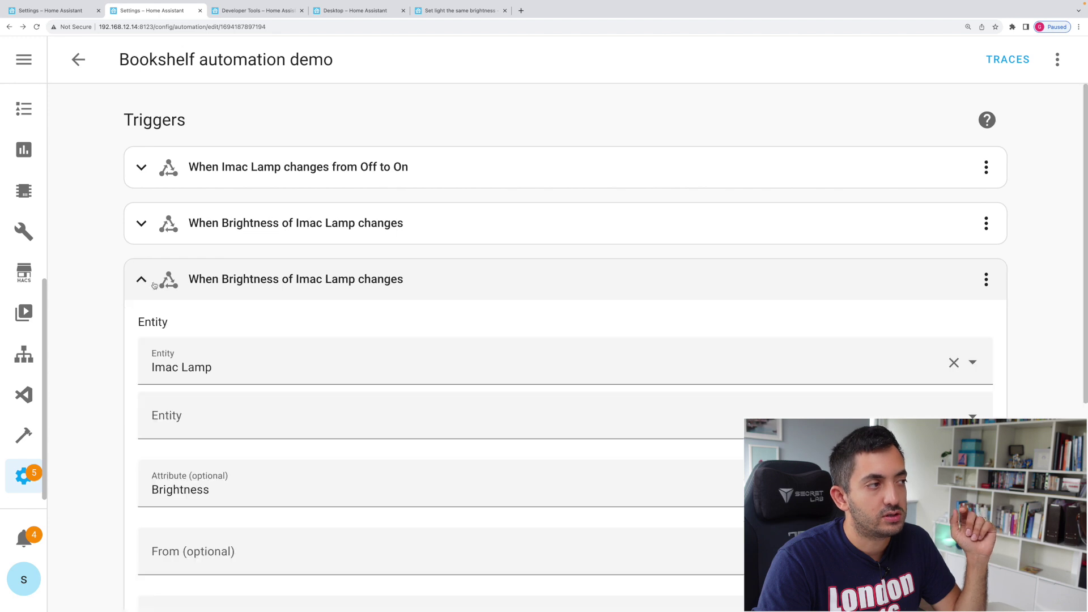
{"action": "left_click", "coordinate": [281, 481]}
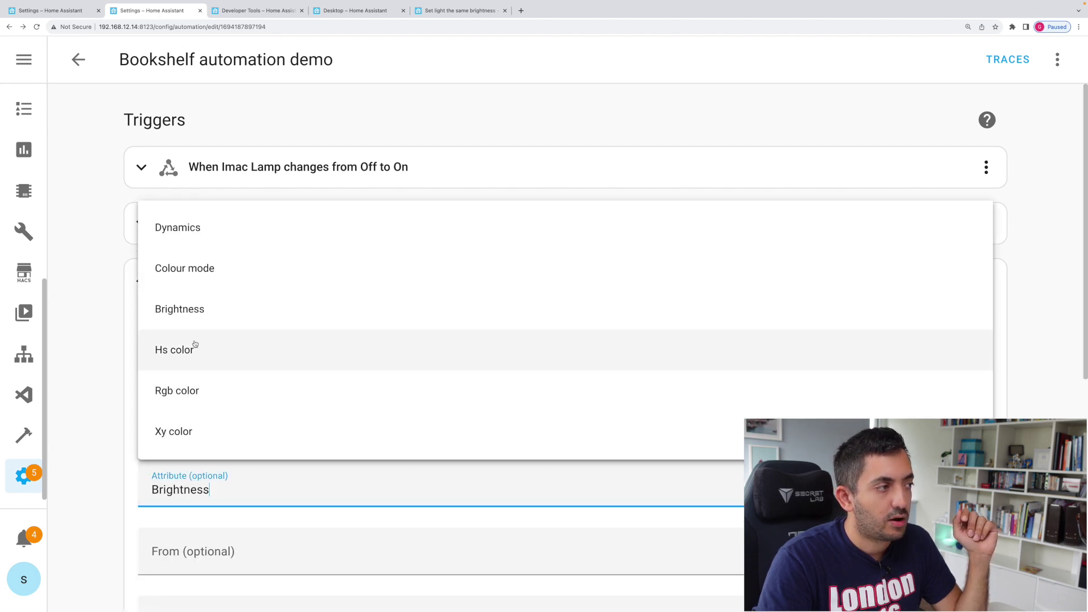
{"action": "left_click", "coordinate": [182, 390]}
{"action": "scroll", "coordinate": [282, 352], "scroll_direction": "down", "scroll_amount": 2}
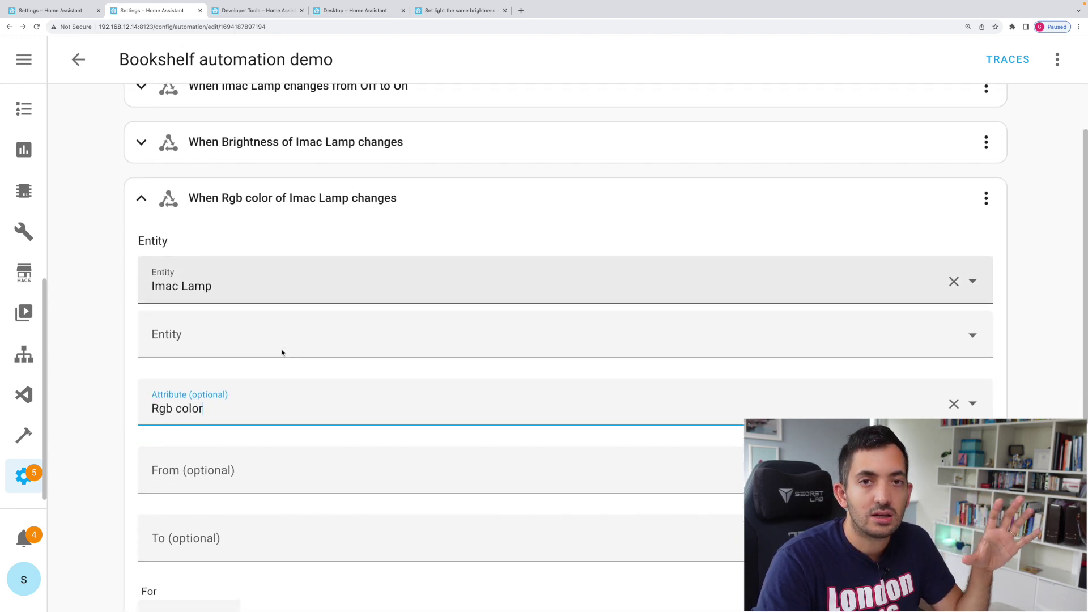
{"action": "scroll", "coordinate": [191, 390], "scroll_direction": "down", "scroll_amount": 1}
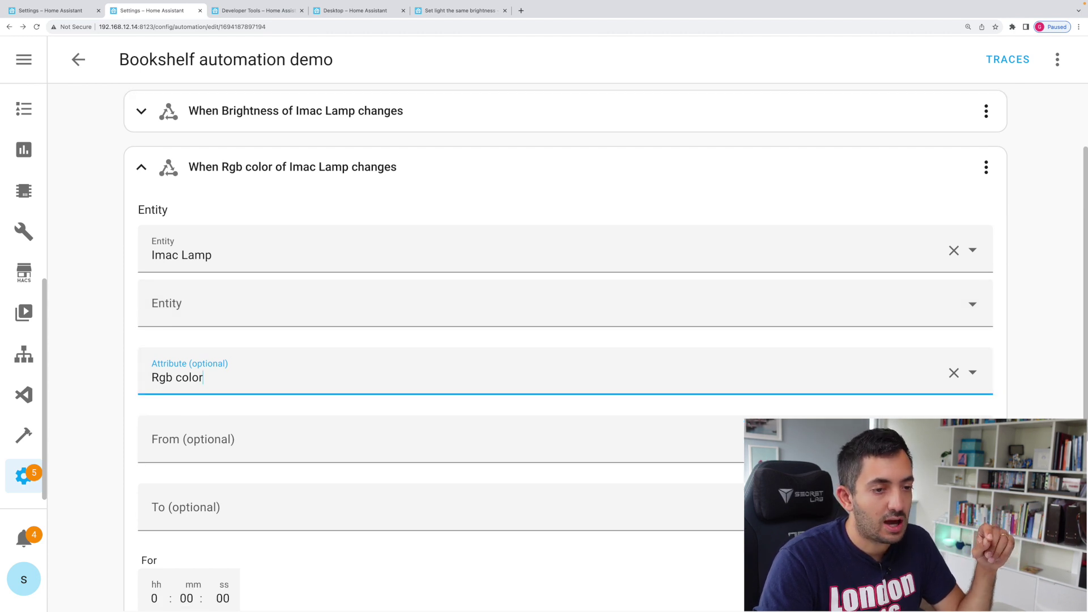
{"action": "key", "text": "Tab"}
{"action": "left_click", "coordinate": [141, 167]}
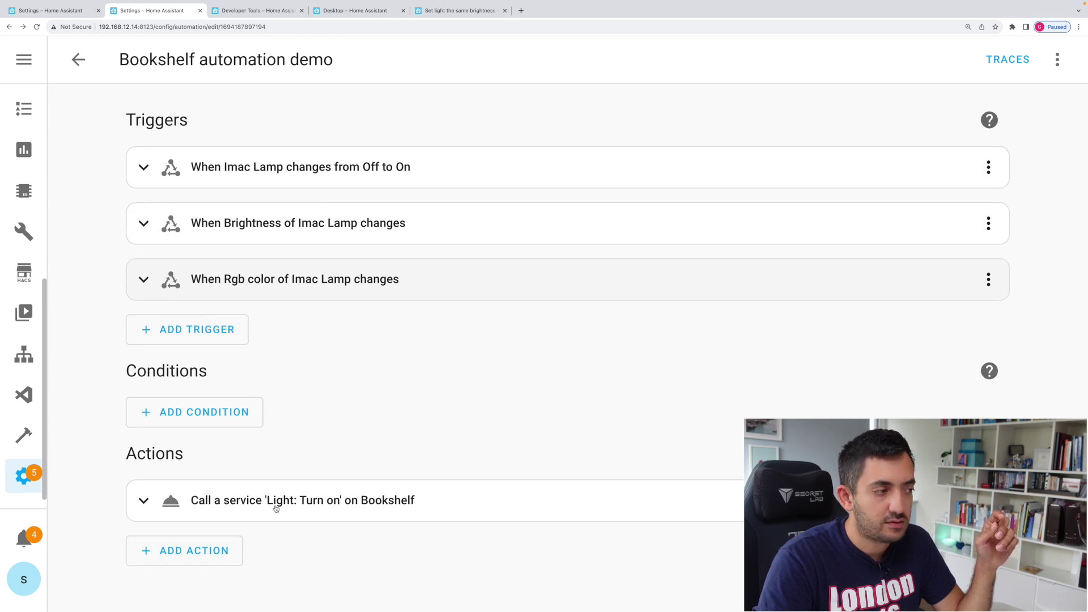
- Select the brightness template in the Light: Turn on action, then go to the Developer Tools template tester
{"action": "left_click", "coordinate": [228, 510]}
{"action": "scroll", "coordinate": [324, 381], "scroll_direction": "down", "scroll_amount": 3}
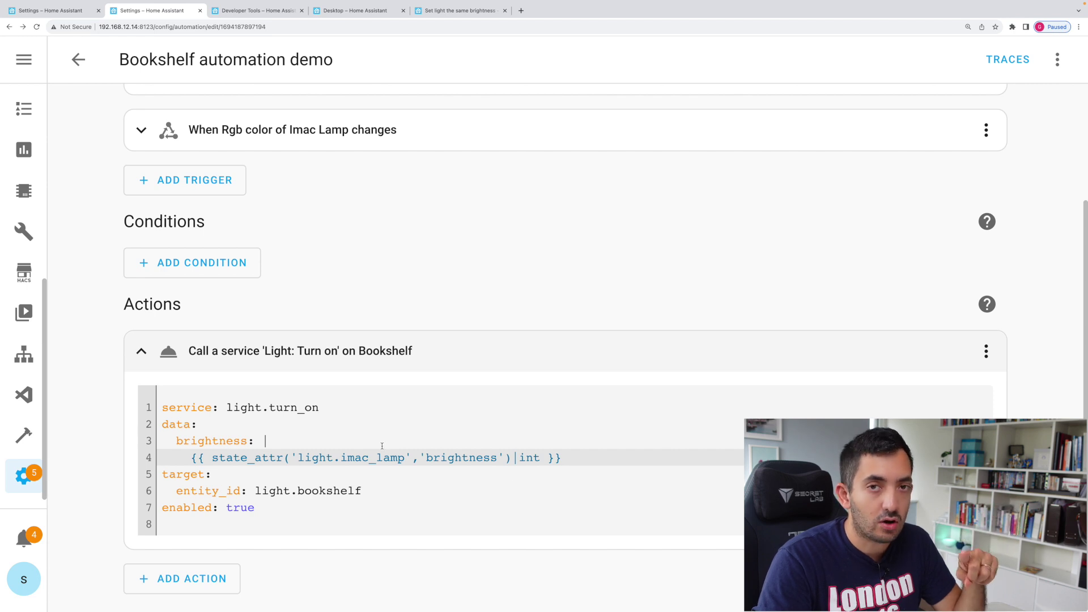
{"action": "left_click_drag", "start_coordinate": [175, 457], "coordinate": [599, 456]}
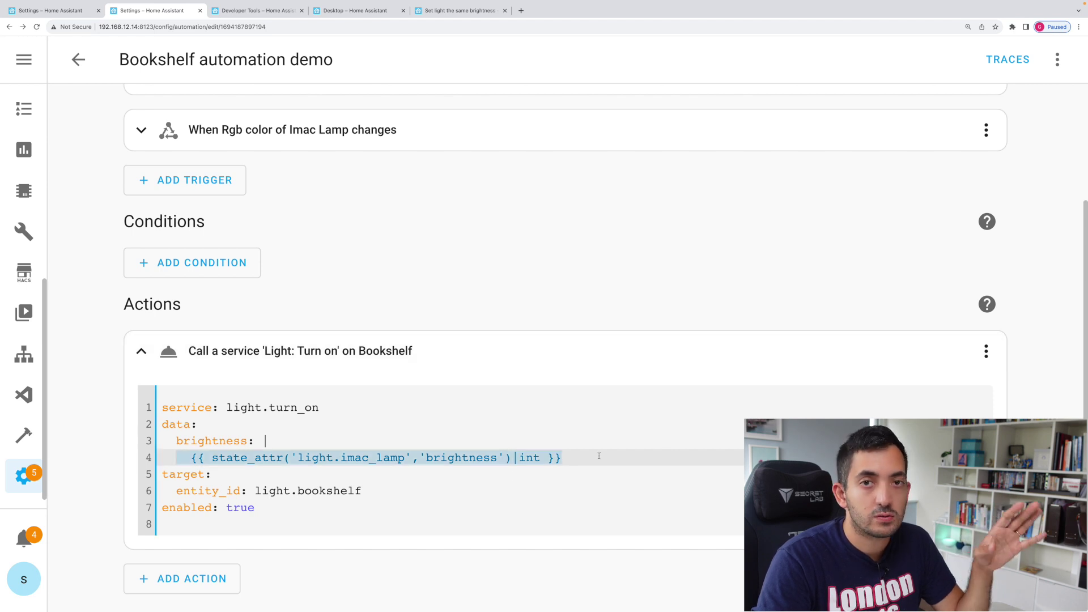
{"action": "left_click", "coordinate": [407, 462]}
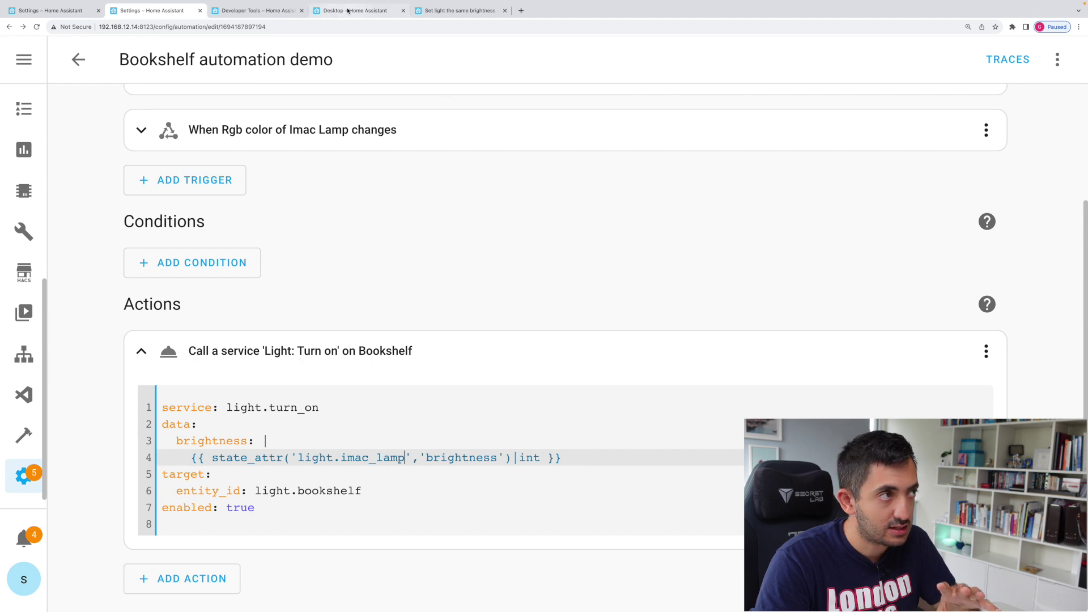
{"action": "left_click", "coordinate": [364, 11]}
- Change the test template to read Imac Lamp's rgb_color without |int, returning 84, 176, 255
{"action": "left_click", "coordinate": [257, 11]}
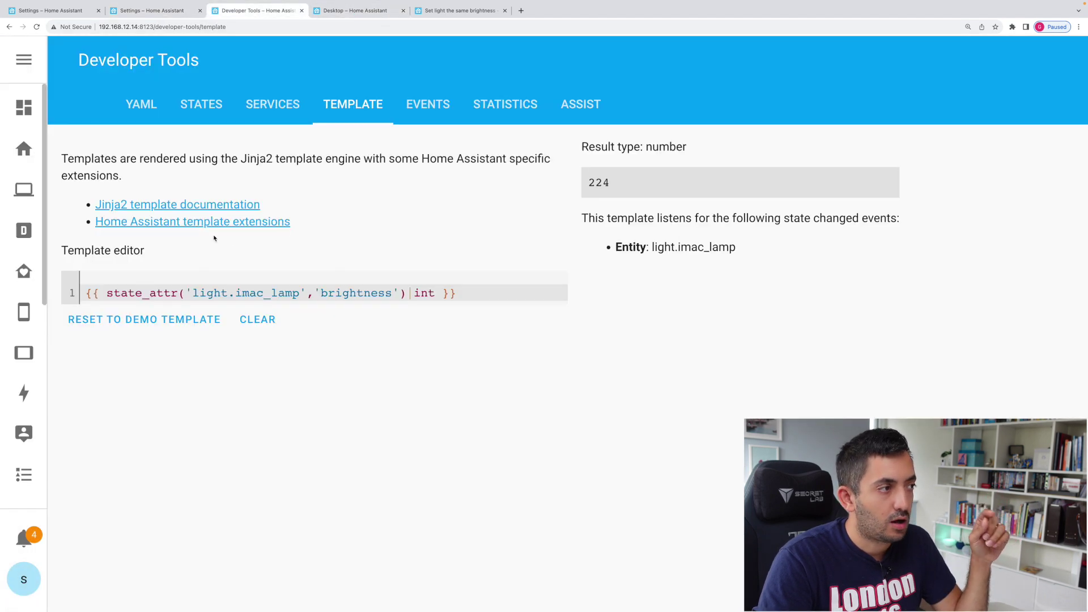
{"action": "left_click", "coordinate": [347, 293]}
{"action": "double_click", "coordinate": [347, 294]}
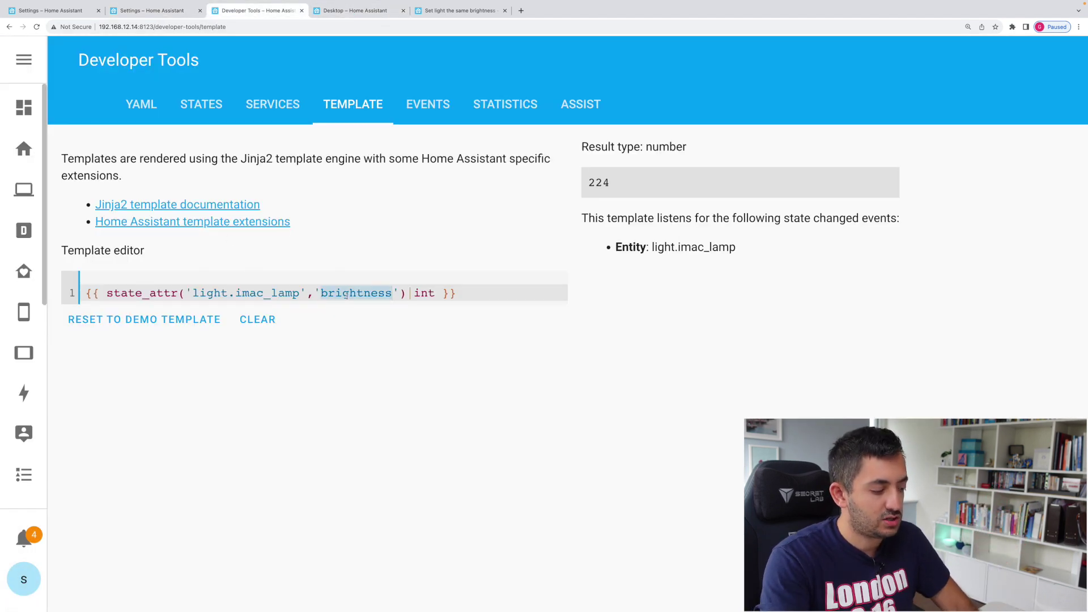
{"action": "type", "text": "rgb_color"}
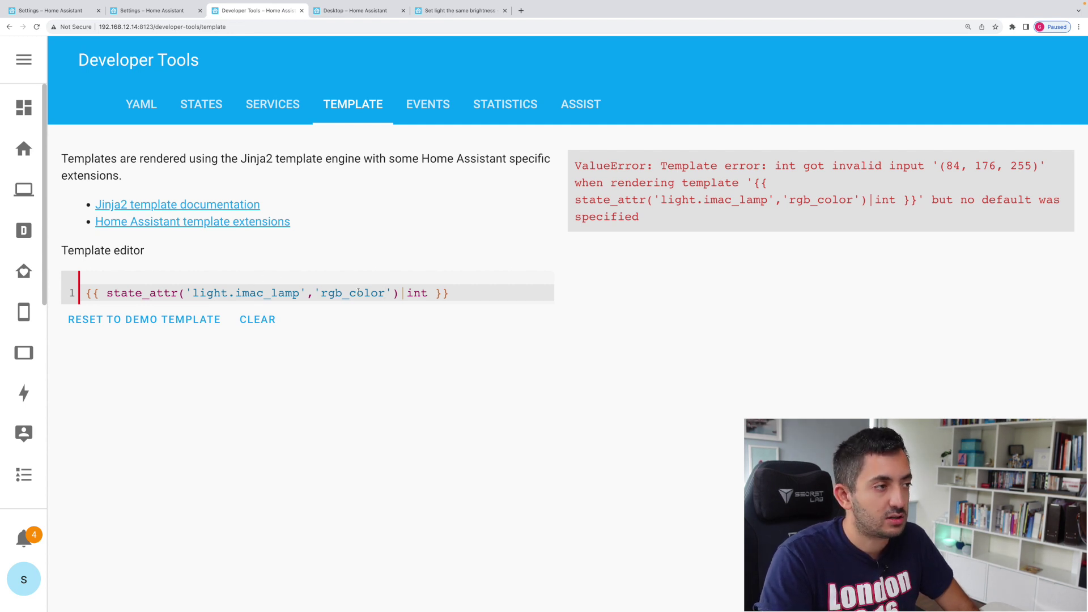
{"action": "key", "text": "BackSpace"}
{"action": "key", "text": "BackSpace"}
{"action": "key", "text": "BackSpace"}
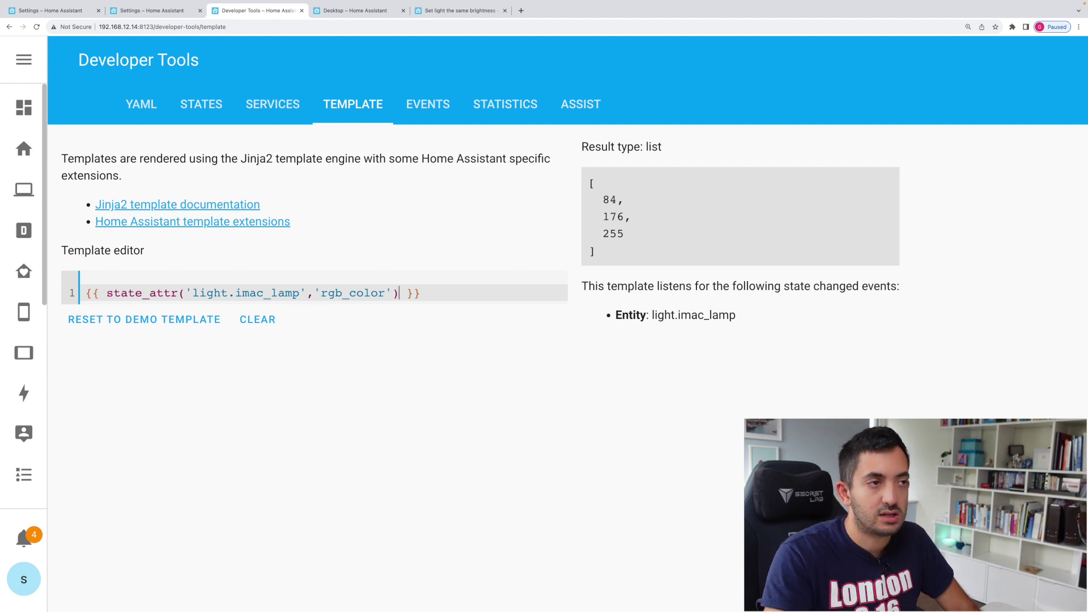
{"action": "left_click_drag", "start_coordinate": [602, 198], "coordinate": [626, 236]}
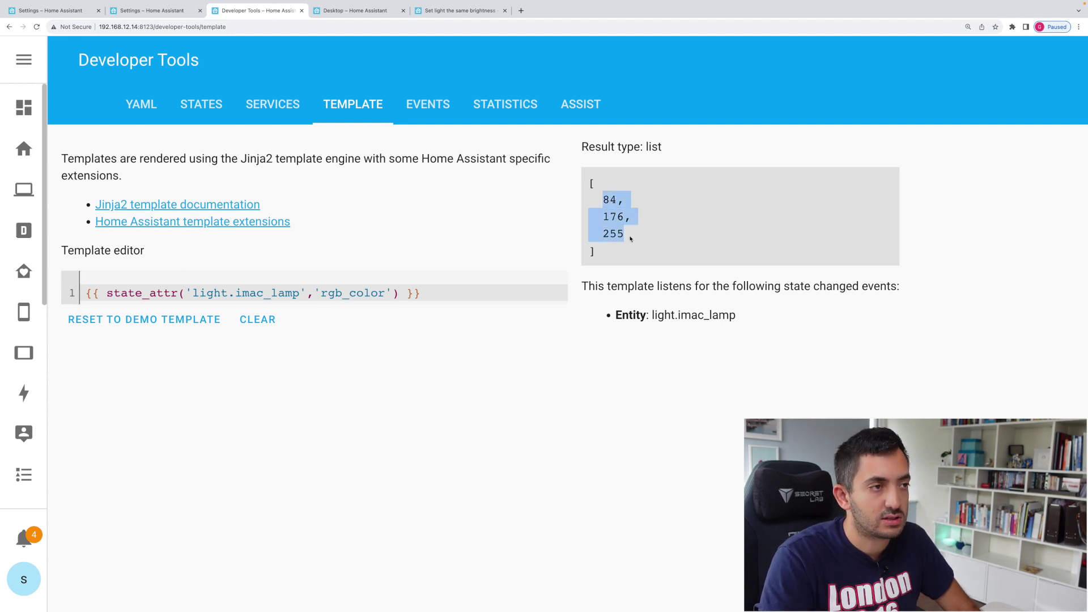
{"action": "left_click", "coordinate": [606, 220]}
{"action": "double_click", "coordinate": [611, 243]}
{"action": "left_click", "coordinate": [447, 295]}
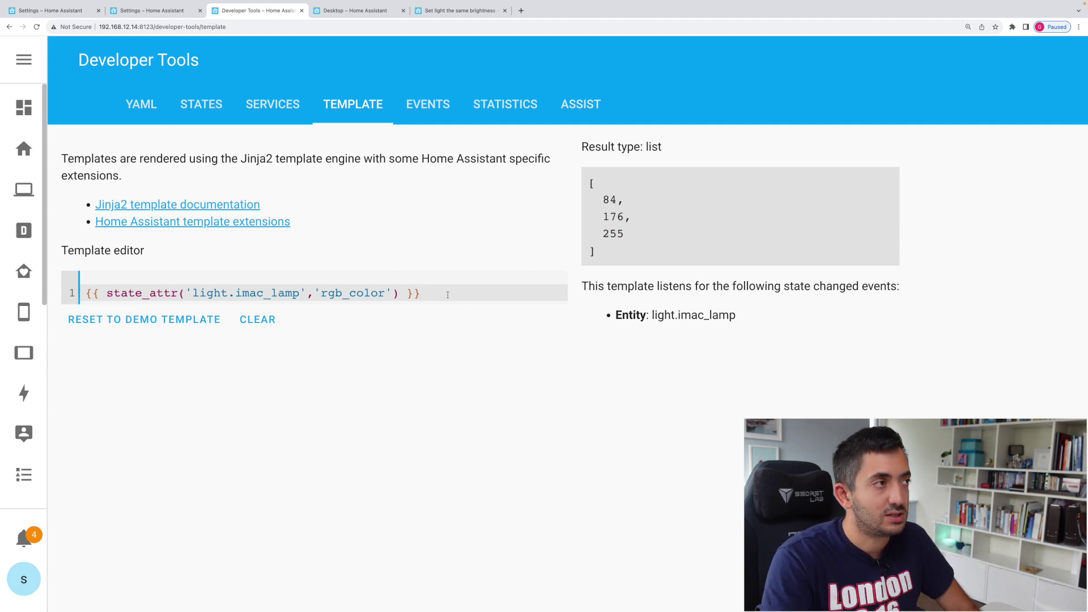
{"action": "left_click", "coordinate": [113, 13]}
- Add an 'rgb_color: |' line below the brightness template in the Turn on action's YAML
{"action": "left_click", "coordinate": [986, 411]}
{"action": "left_click", "coordinate": [921, 274]}
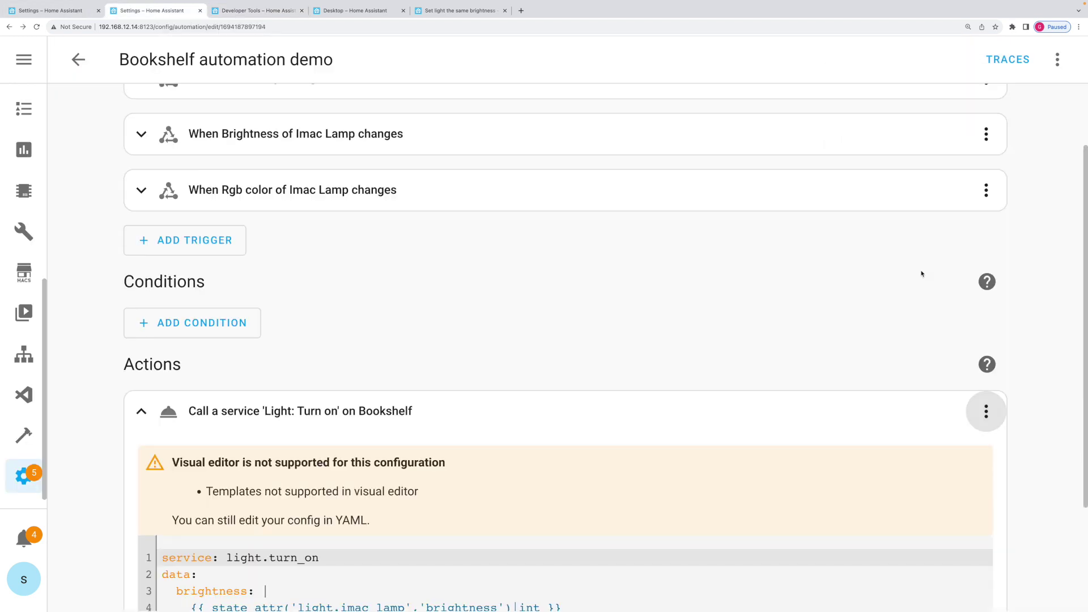
{"action": "scroll", "coordinate": [820, 345], "scroll_direction": "down", "scroll_amount": 2}
{"action": "left_click", "coordinate": [612, 447]}
{"action": "key", "text": "Return"}
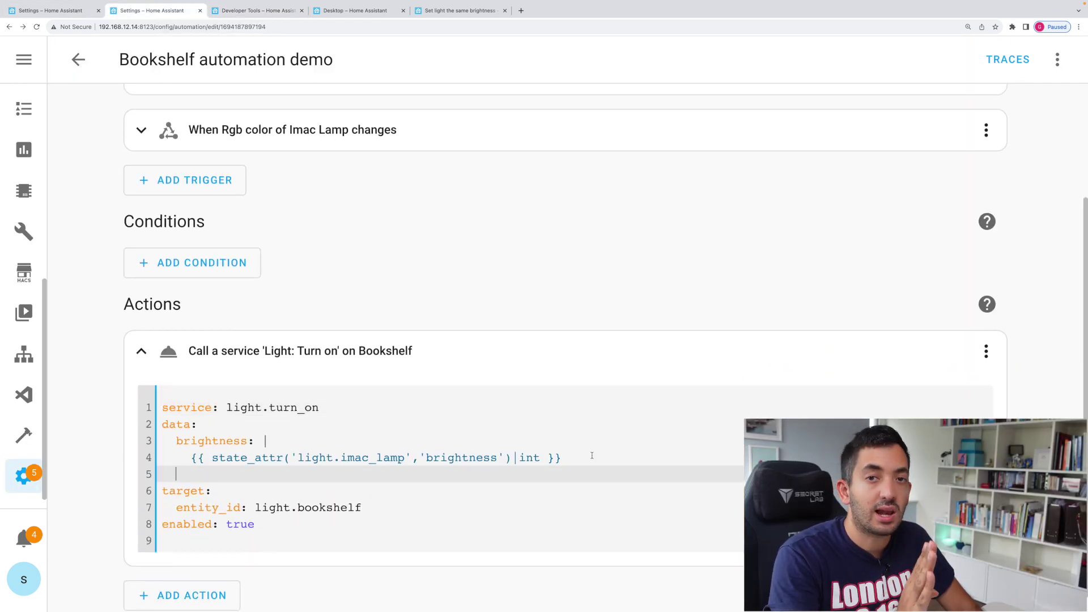
{"action": "type", "text": "rgh_"}
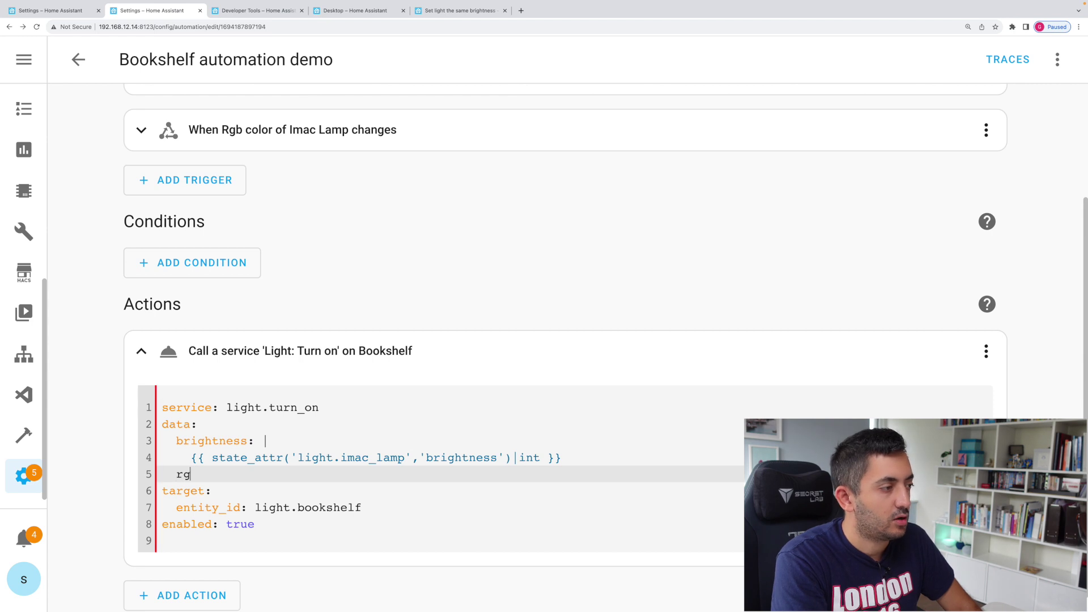
{"action": "key", "text": "BackSpace"}
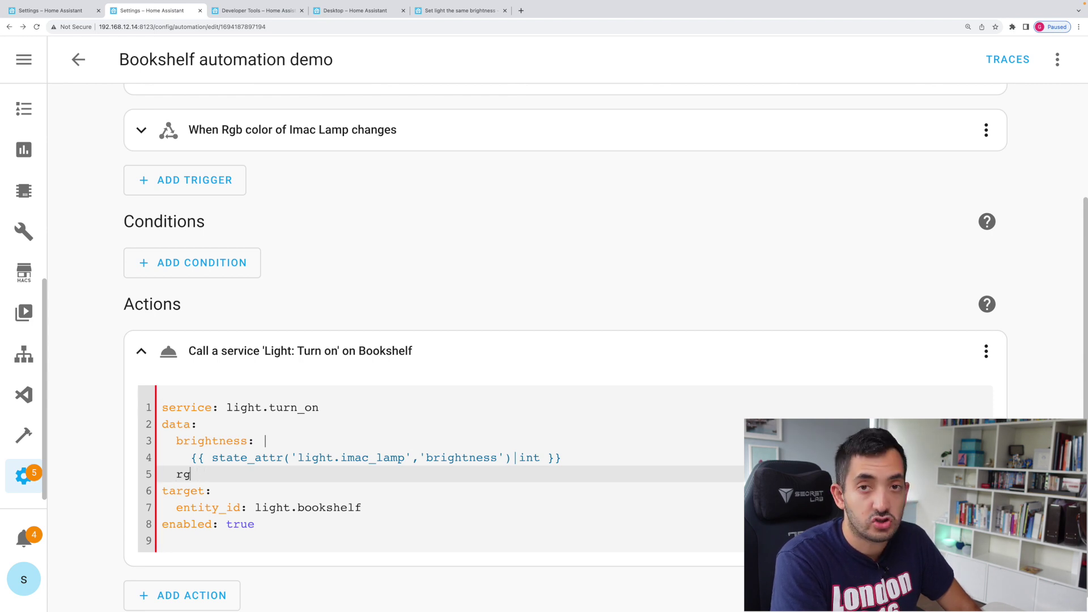
{"action": "type", "text": "b_col"}
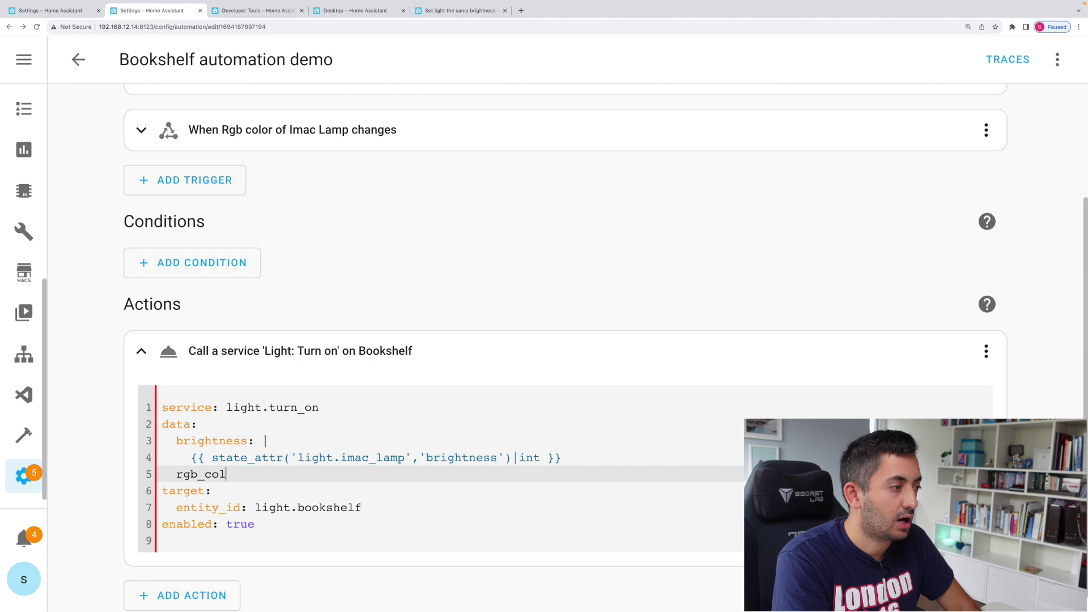
{"action": "type", "text": "or:"}
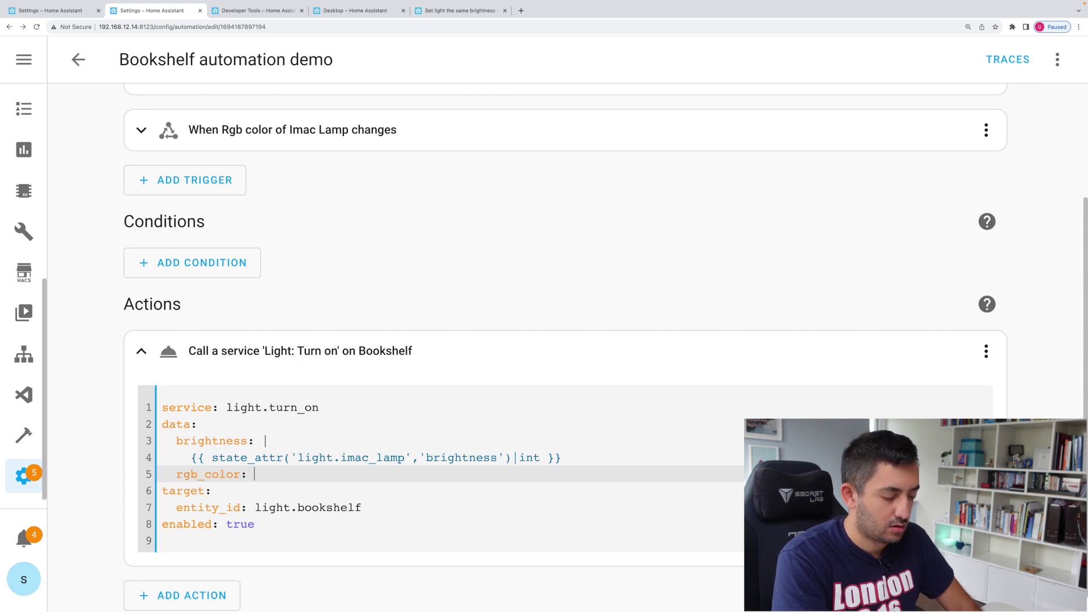
{"action": "type", "text": " |"}
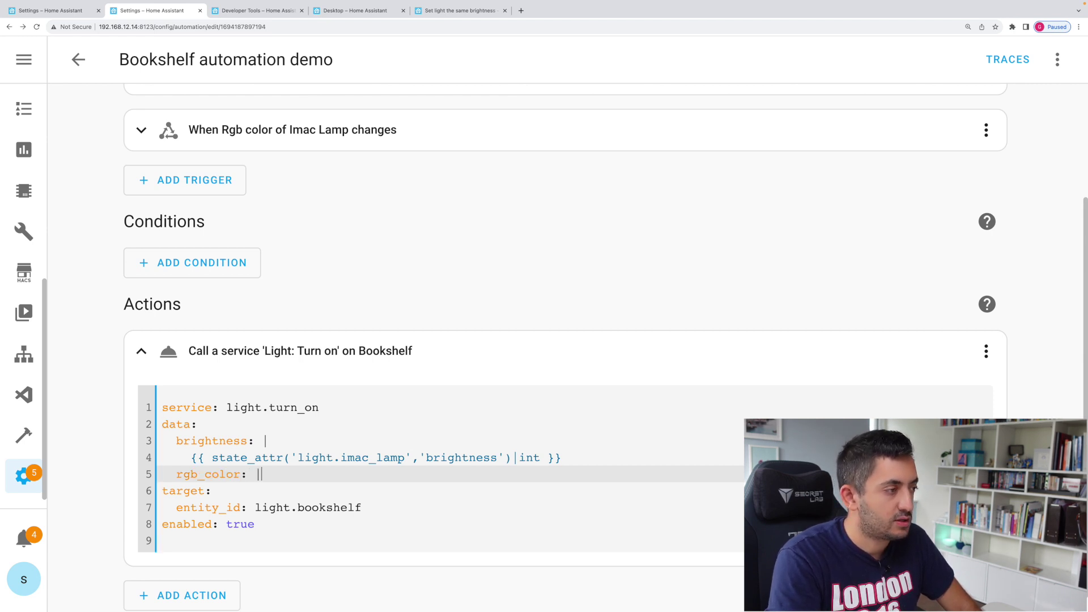
{"action": "key", "text": "Return"}
- Paste the brightness template under rgb_color, drop |int, rename brightness to rgb_color, then view entity States
{"action": "left_click_drag", "start_coordinate": [605, 464], "coordinate": [165, 458]}
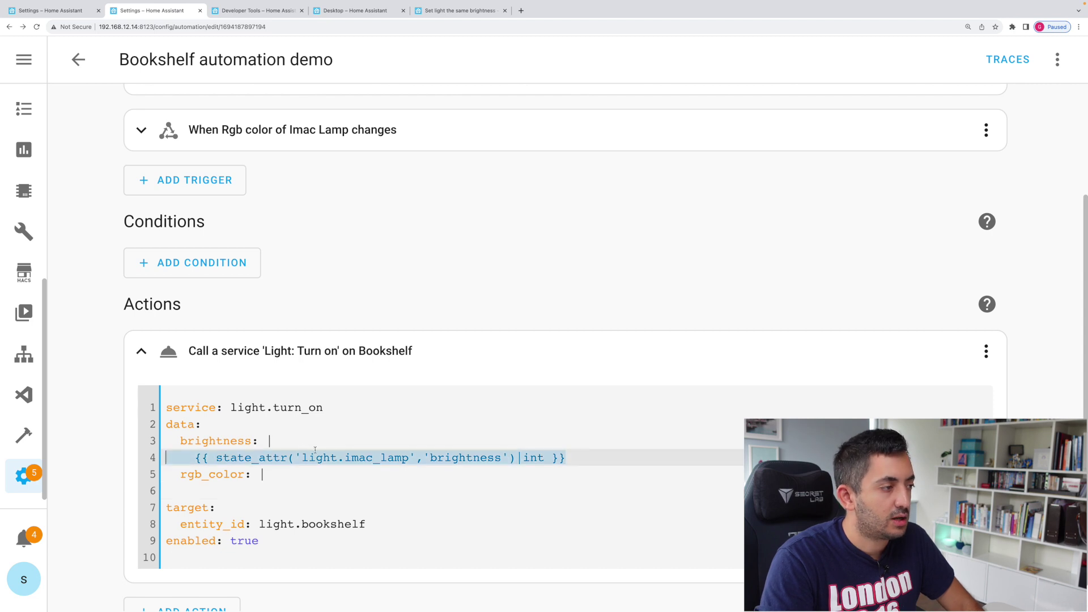
{"action": "key", "text": "ctrl+c"}
{"action": "left_click", "coordinate": [197, 491]}
{"action": "key", "text": "ctrl+v"}
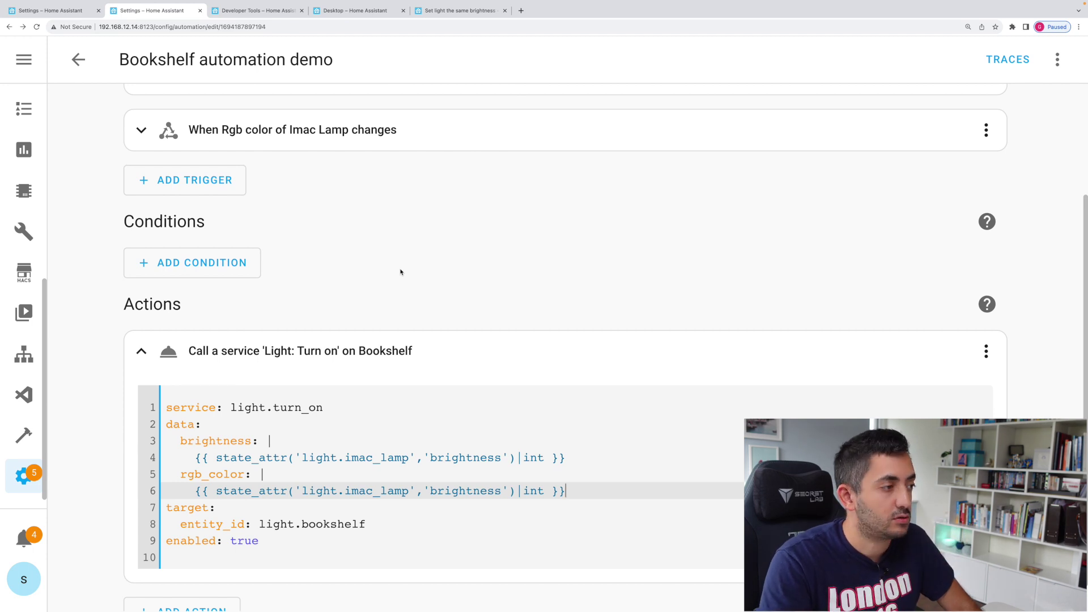
{"action": "left_click_drag", "start_coordinate": [517, 491], "coordinate": [542, 487]}
{"action": "key", "text": "BackSpace"}
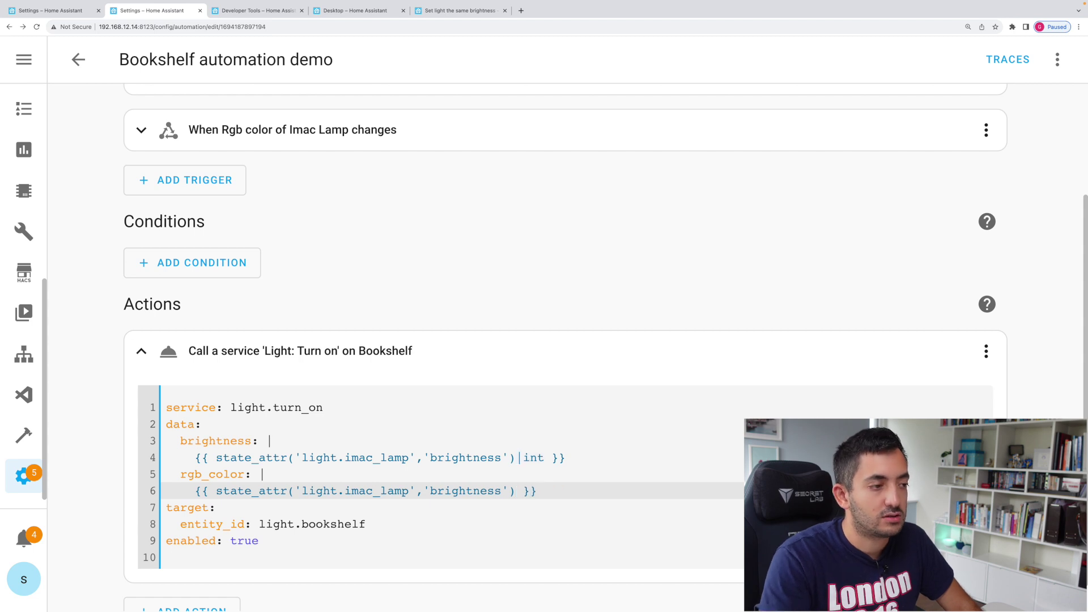
{"action": "double_click", "coordinate": [447, 491]}
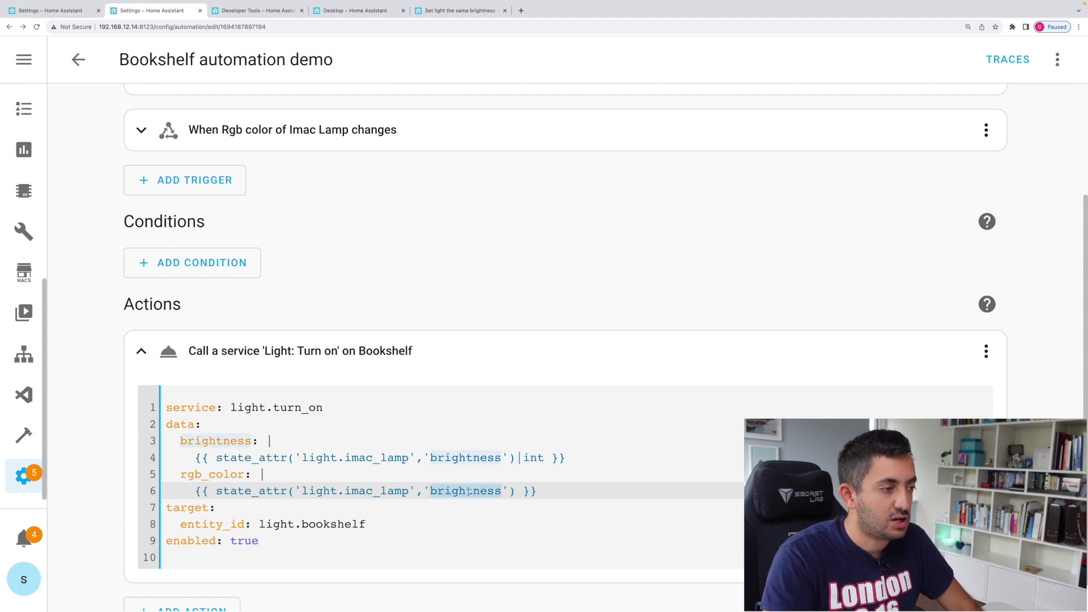
{"action": "type", "text": "rgb"}
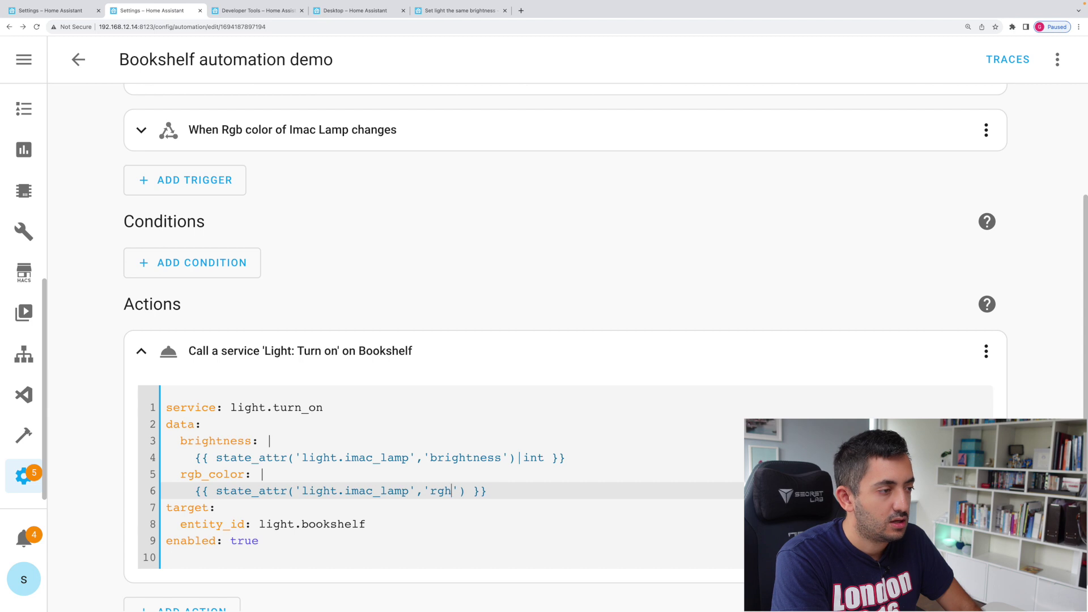
{"action": "type", "text": "_color"}
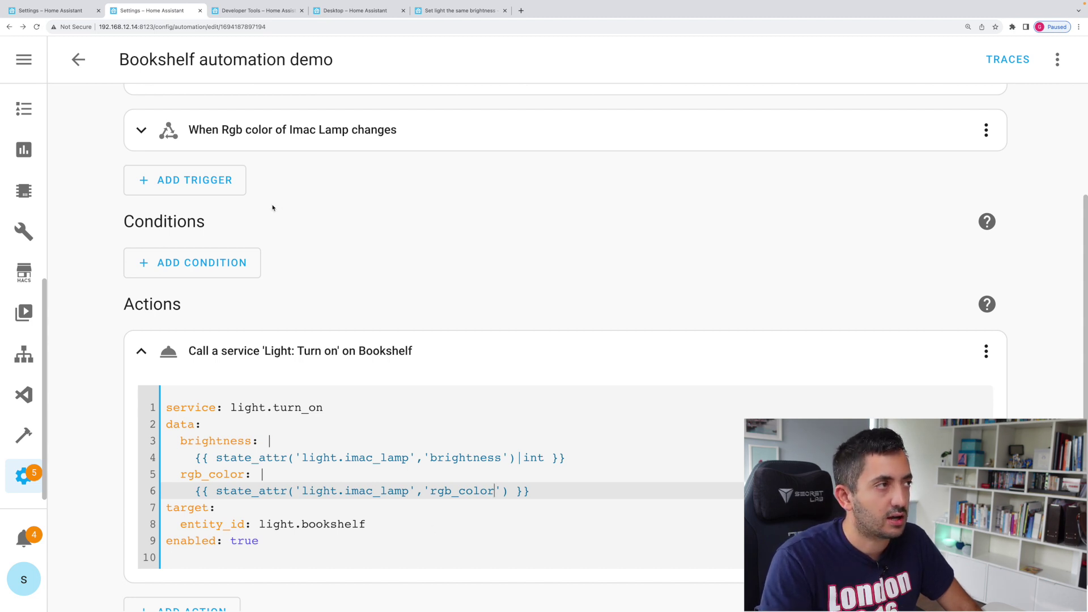
{"action": "key", "text": "ctrl+Tab"}
{"action": "left_click", "coordinate": [201, 104]}
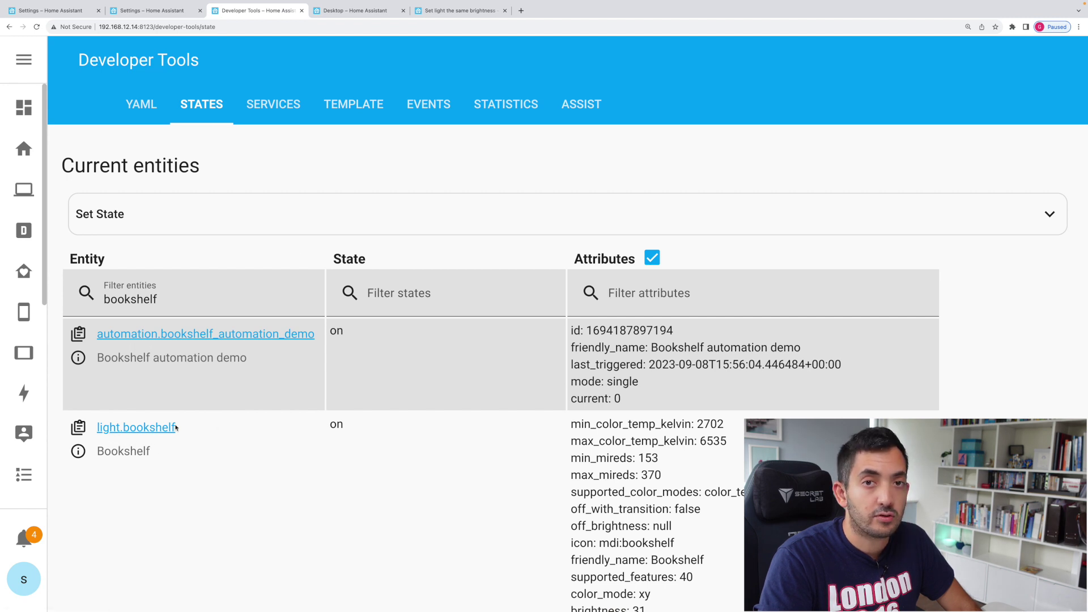
- Select the light.bookshelf attributes, including rgb_color, in the States list, then return to the editor
{"action": "scroll", "coordinate": [498, 414], "scroll_direction": "down", "scroll_amount": 2}
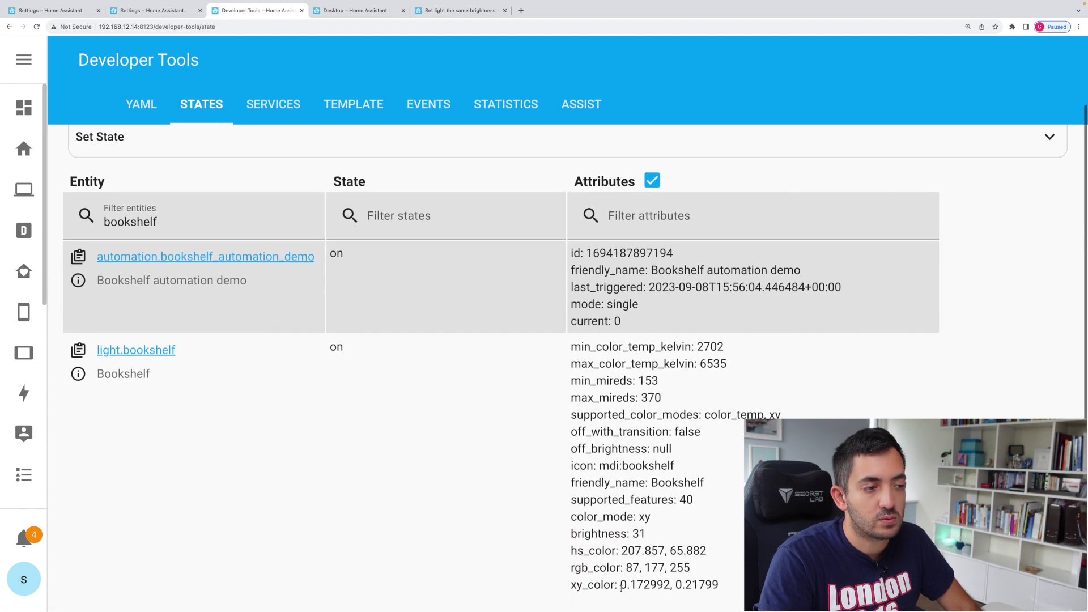
{"action": "left_click_drag", "start_coordinate": [575, 347], "coordinate": [730, 587]}
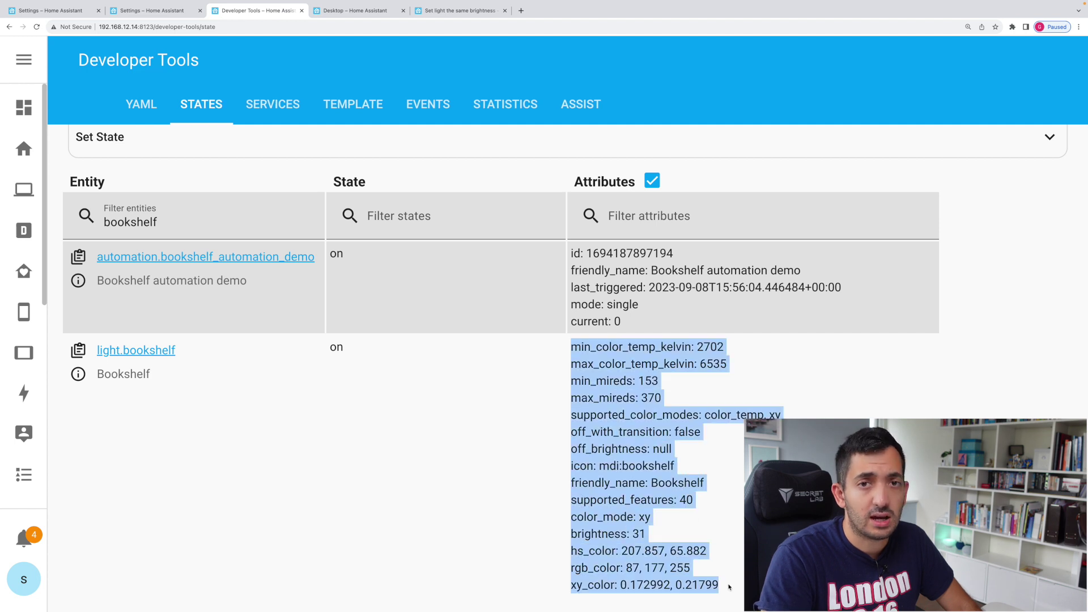
{"action": "key", "text": "ctrl+shift+Tab"}
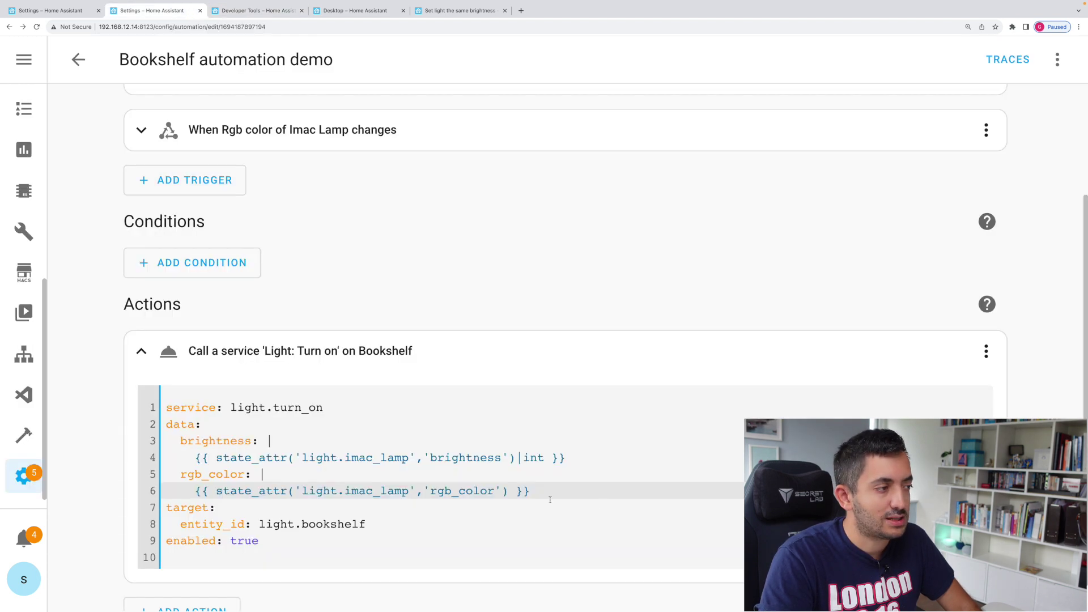
- On the Demo dashboard, set the Imac Lamp to the pink colour preset
{"action": "key", "text": "ctrl+Right"}
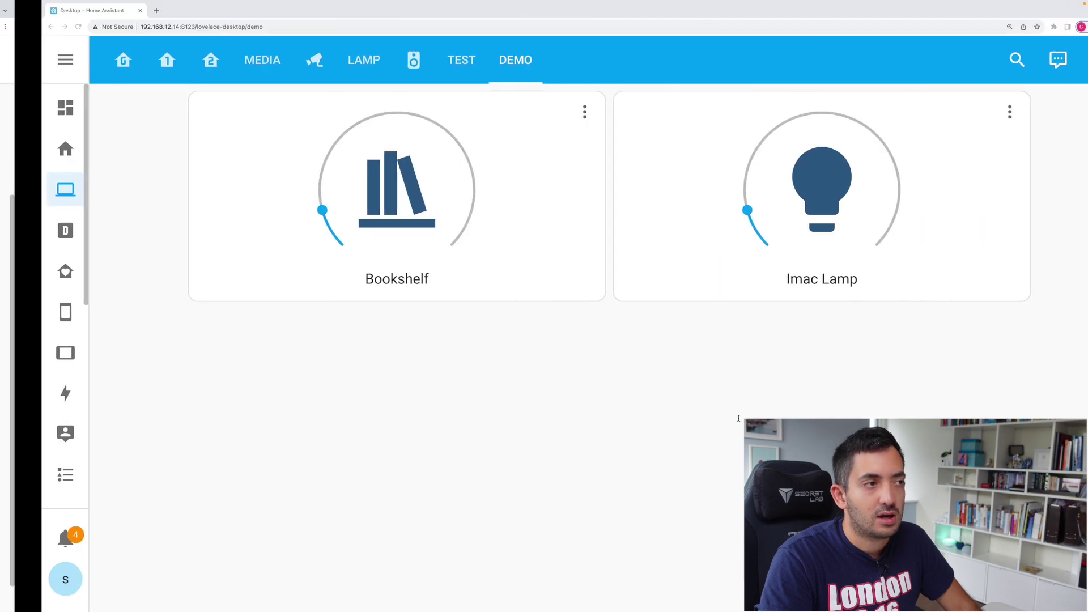
{"action": "left_click", "coordinate": [769, 204]}
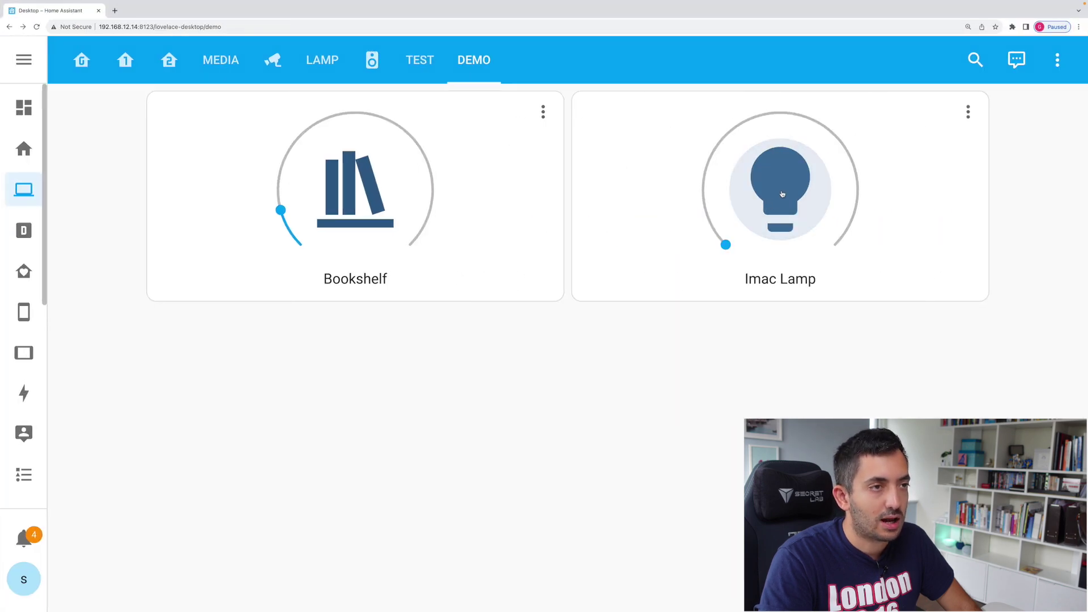
{"action": "left_click", "coordinate": [968, 112]}
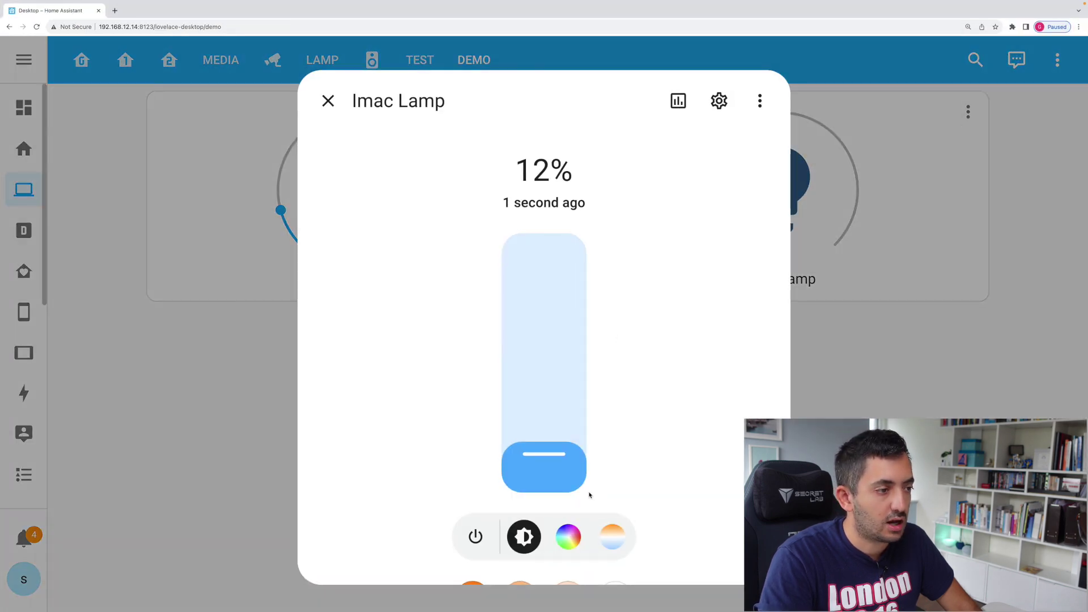
{"action": "scroll", "coordinate": [578, 493], "scroll_direction": "down", "scroll_amount": 3}
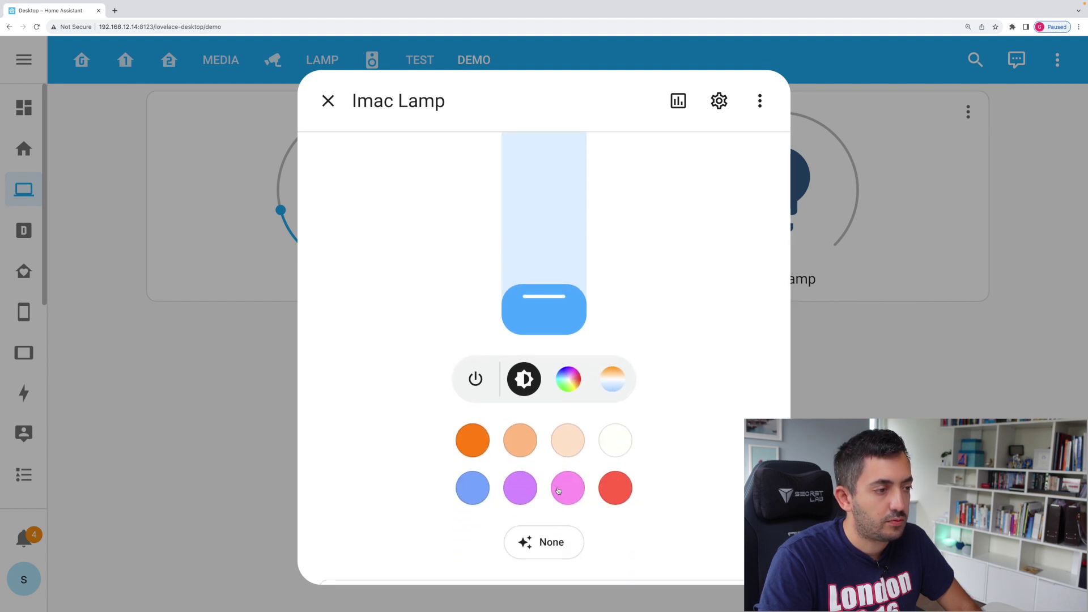
{"action": "left_click", "coordinate": [567, 487]}
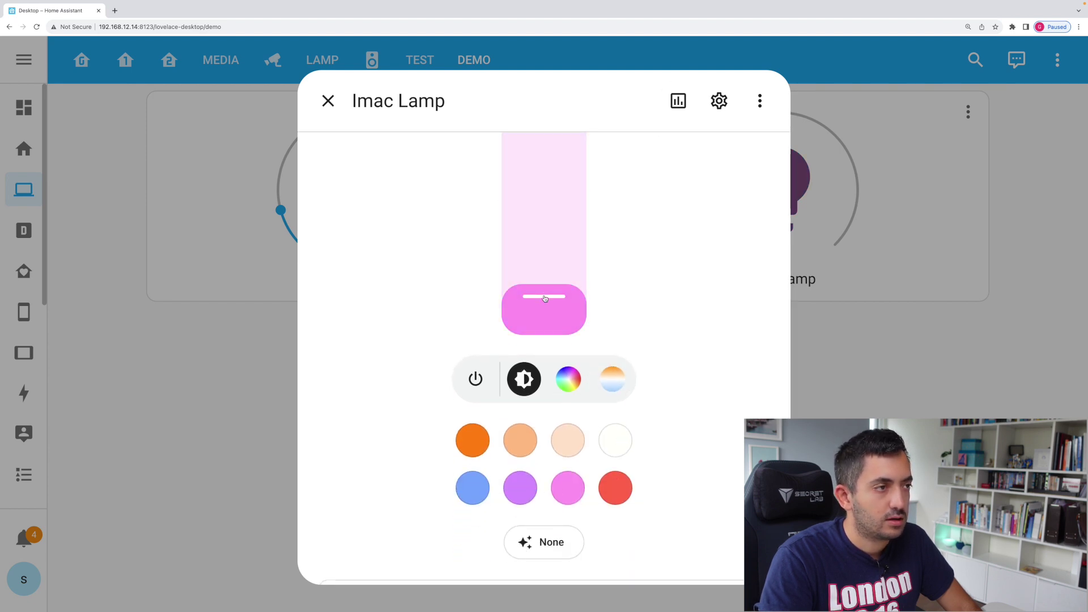
{"action": "left_click", "coordinate": [328, 101]}
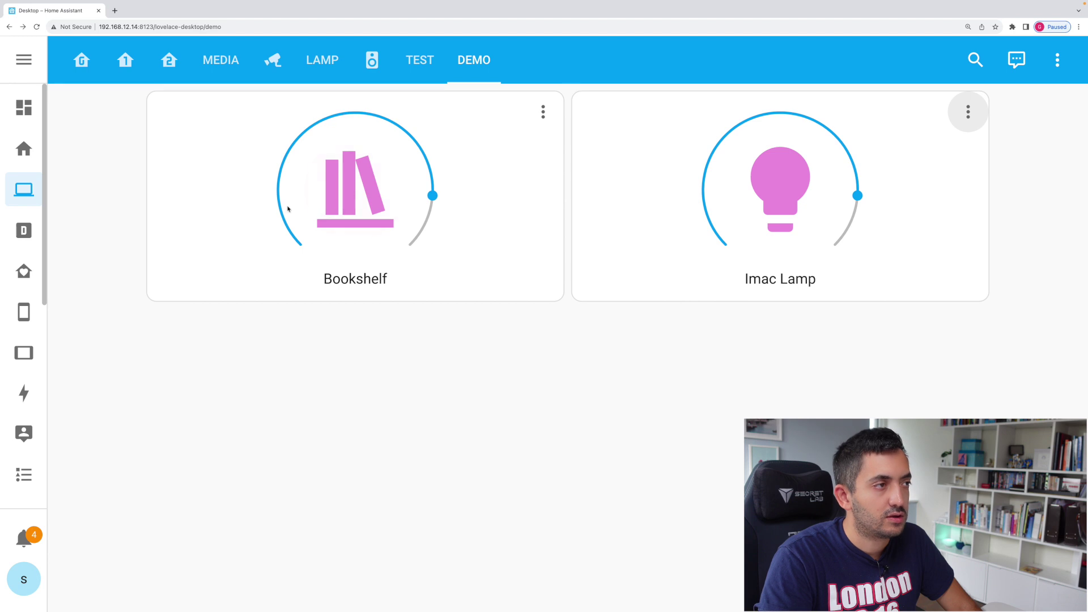
- Change the Imac Lamp to the pale peach colour preset and close its controls
{"action": "left_click", "coordinate": [966, 115]}
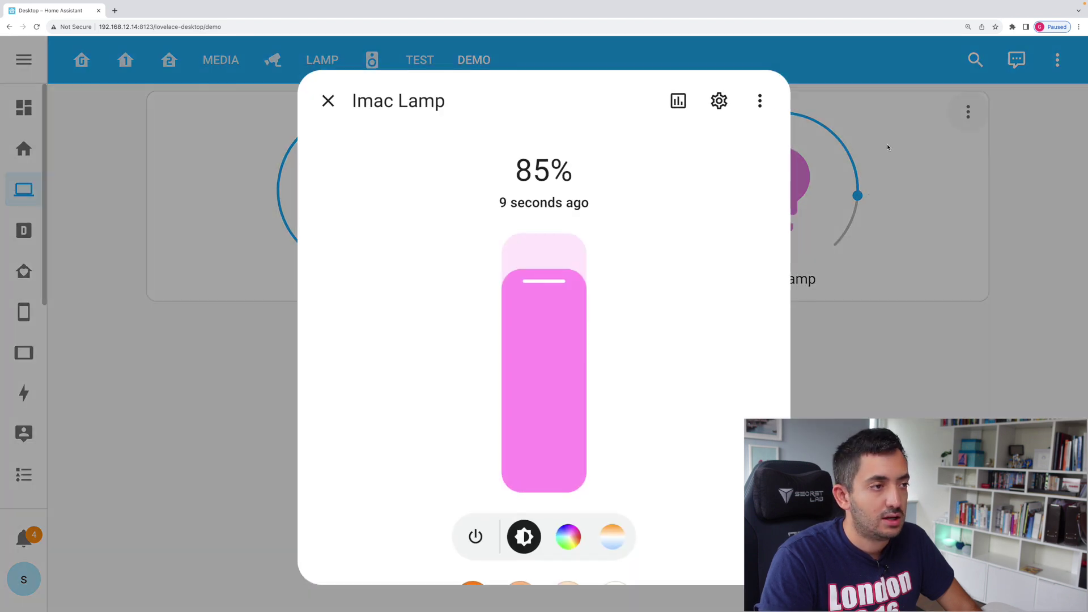
{"action": "triple_click", "coordinate": [448, 102]}
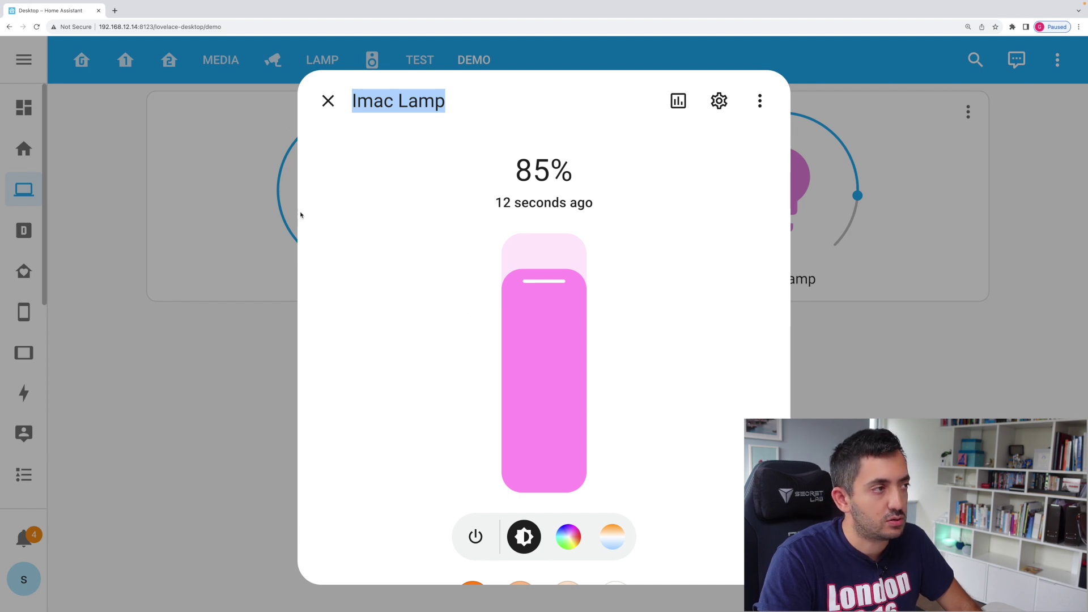
{"action": "scroll", "coordinate": [560, 524], "scroll_direction": "down", "scroll_amount": 3}
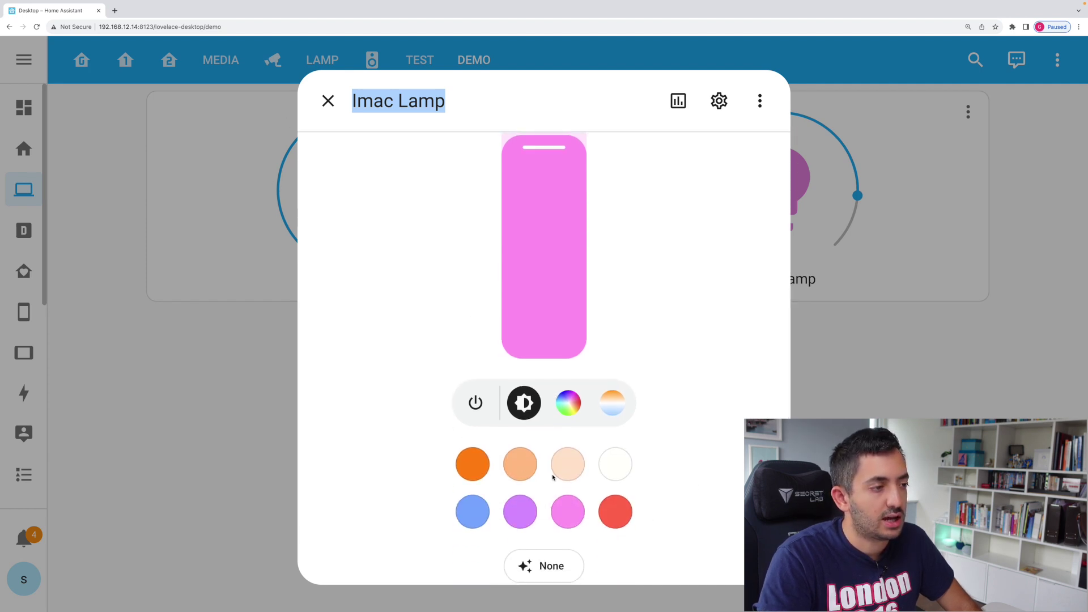
{"action": "left_click", "coordinate": [567, 476]}
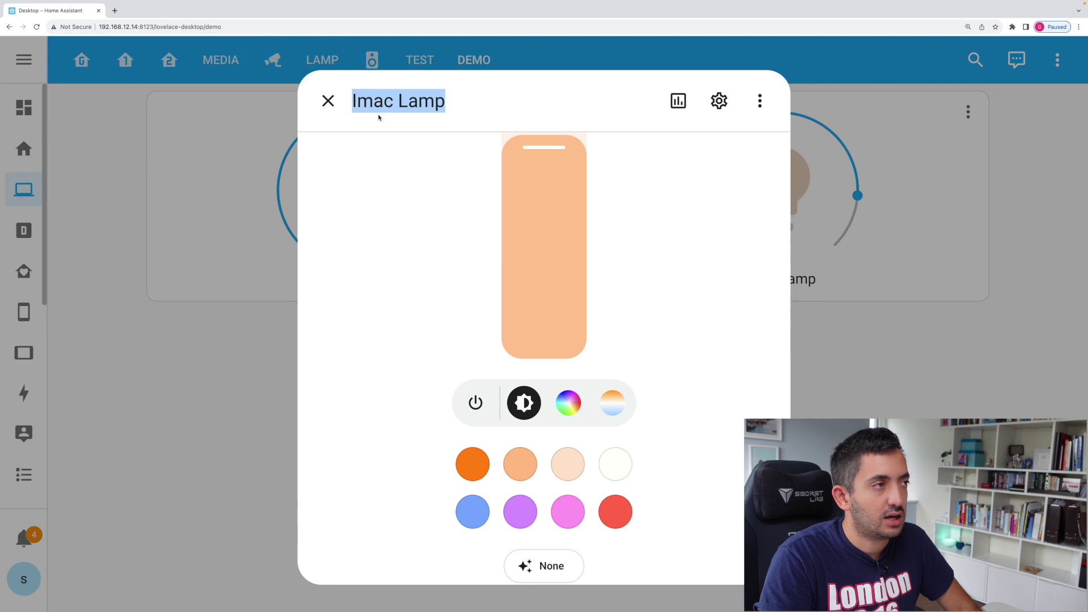
{"action": "left_click", "coordinate": [328, 100]}
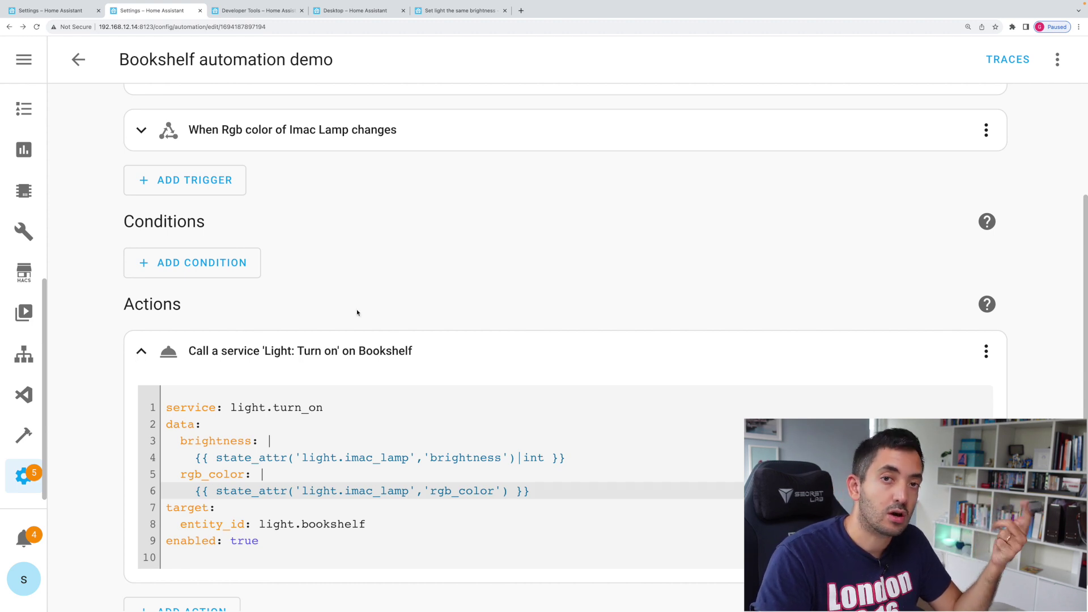
- Collapse the 'Call a service Light: Turn on' Bookshelf action card
{"action": "left_click", "coordinate": [155, 352]}
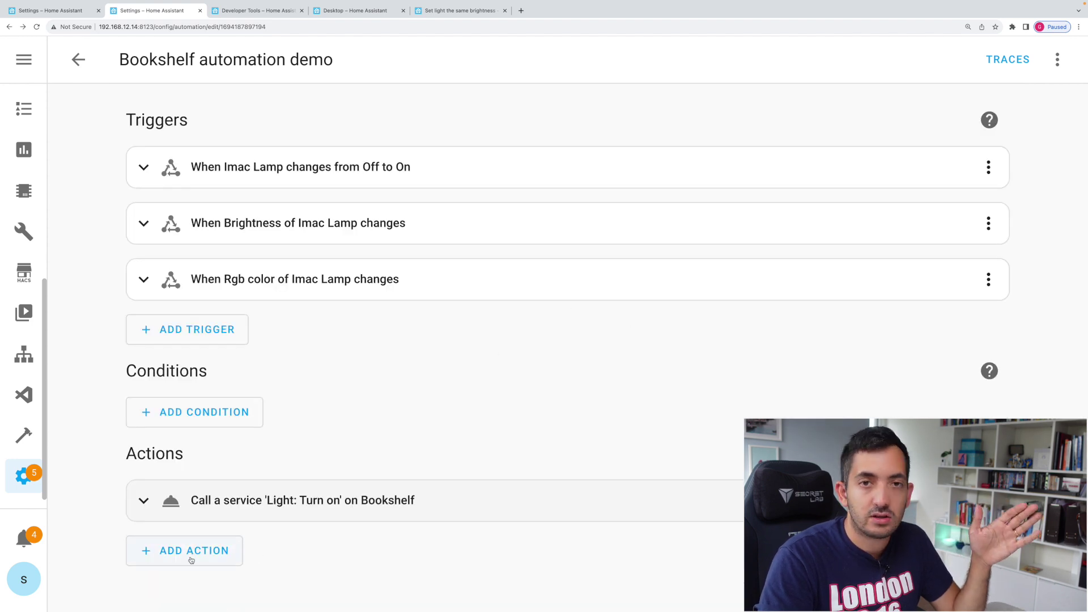
- Disable the Bookshelf Light: Turn on action and list the available action types
{"action": "left_click", "coordinate": [988, 499]}
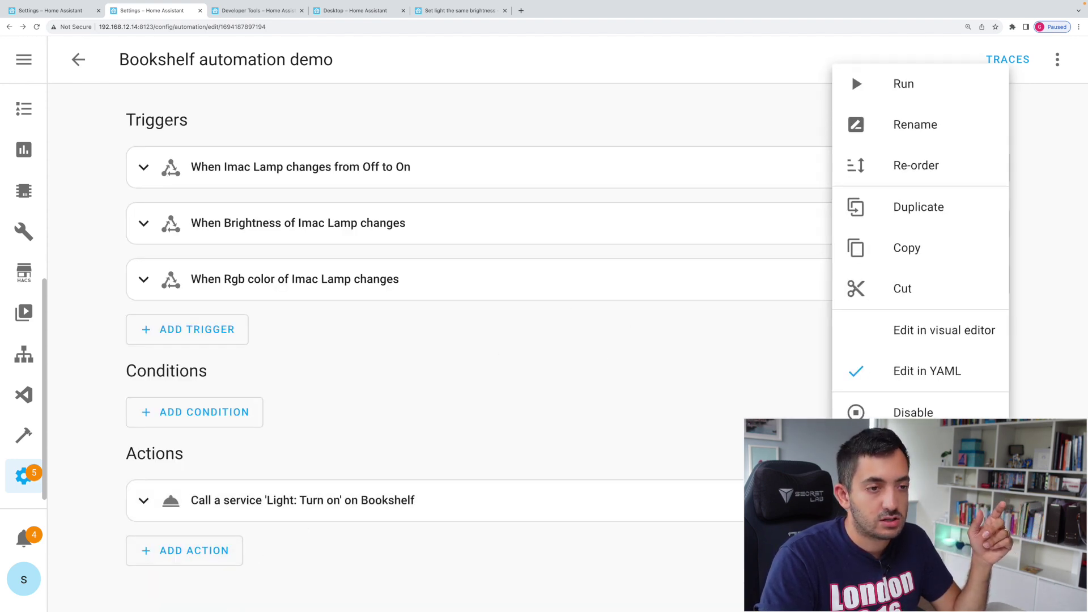
{"action": "left_click", "coordinate": [912, 412]}
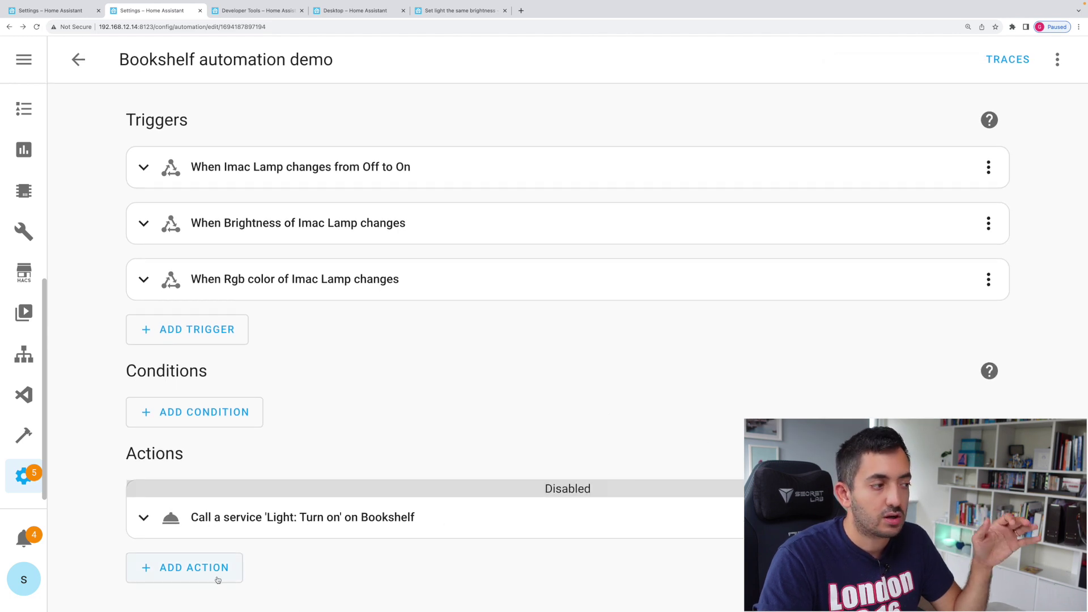
{"action": "left_click", "coordinate": [196, 579]}
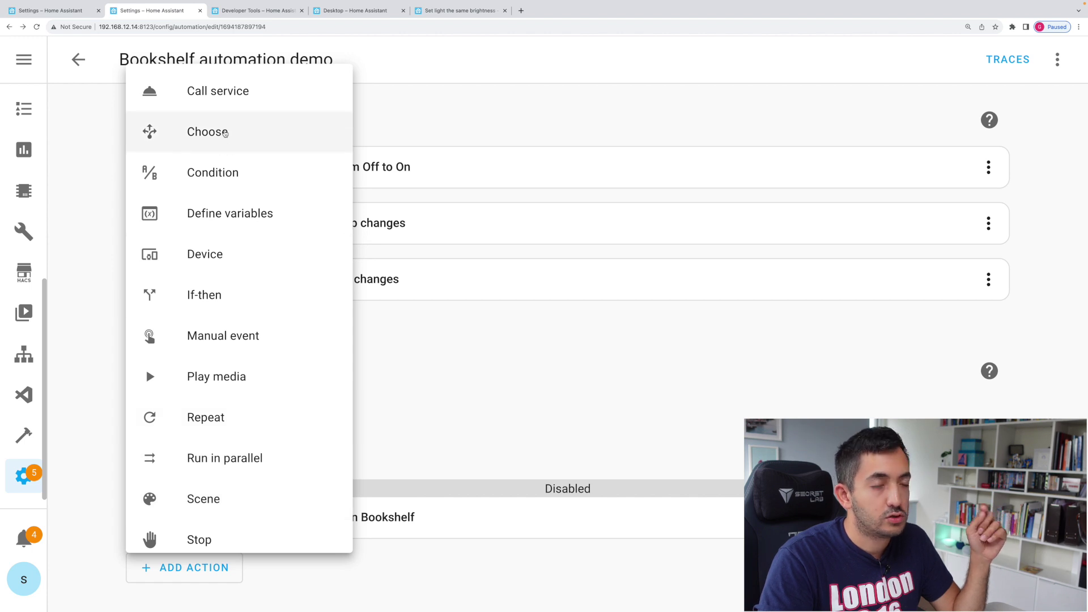
- Add a Choose action whose Option 1 State condition requires Imac Lamp to be Off
{"action": "left_click", "coordinate": [225, 134]}
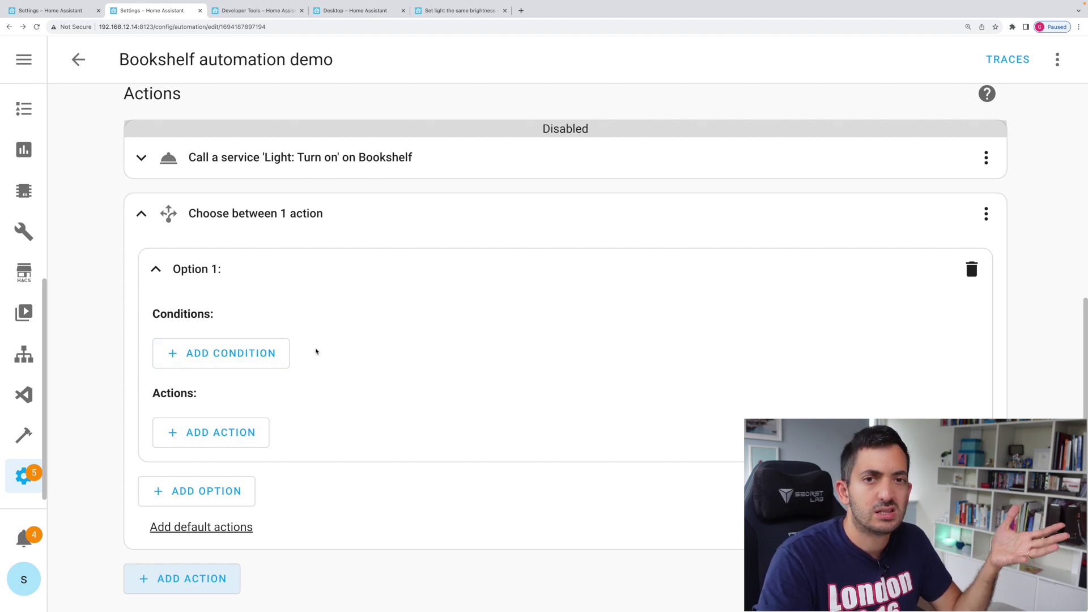
{"action": "left_click", "coordinate": [211, 354]}
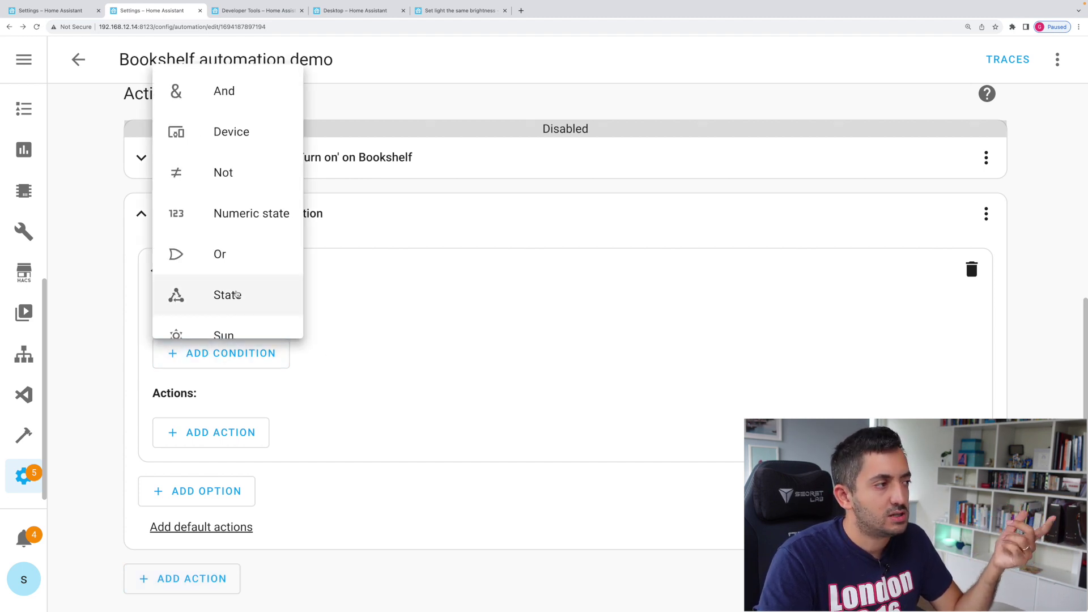
{"action": "left_click", "coordinate": [250, 298]}
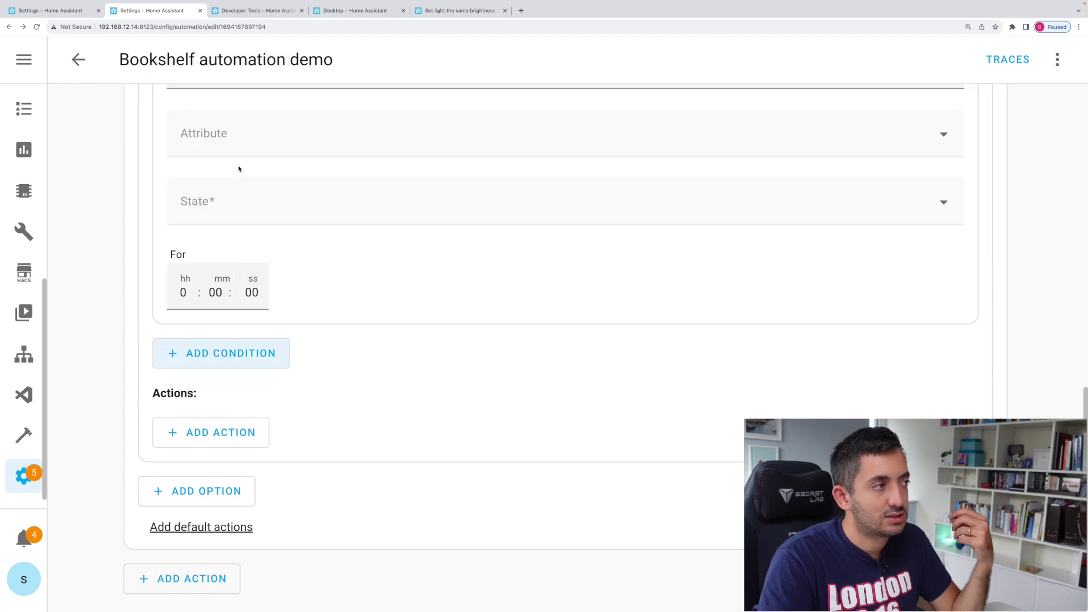
{"action": "type", "text": "imac"}
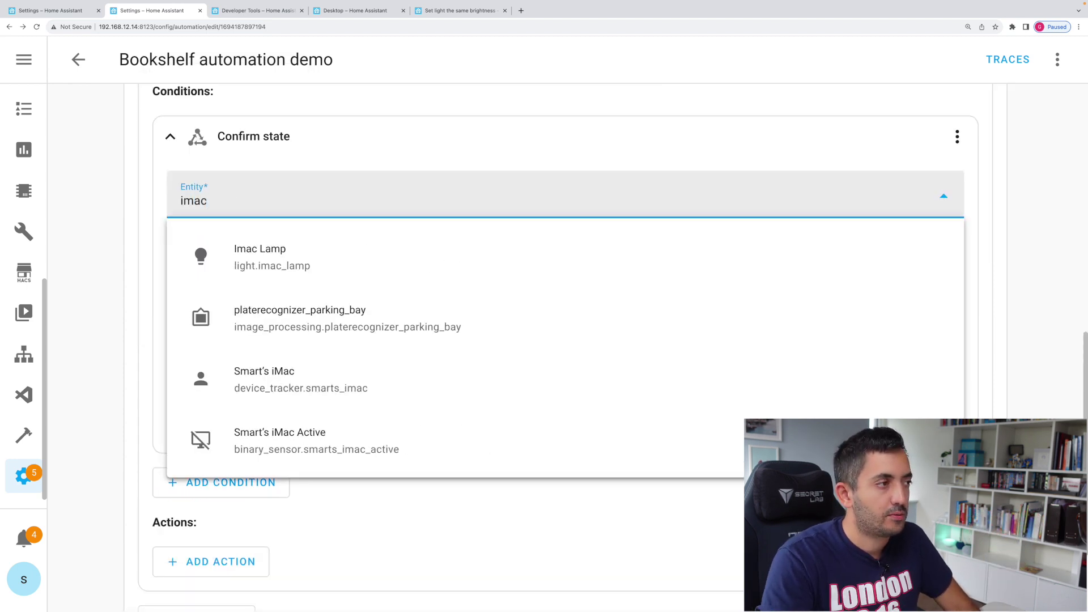
{"action": "left_click", "coordinate": [278, 254]}
{"action": "left_click", "coordinate": [241, 338]}
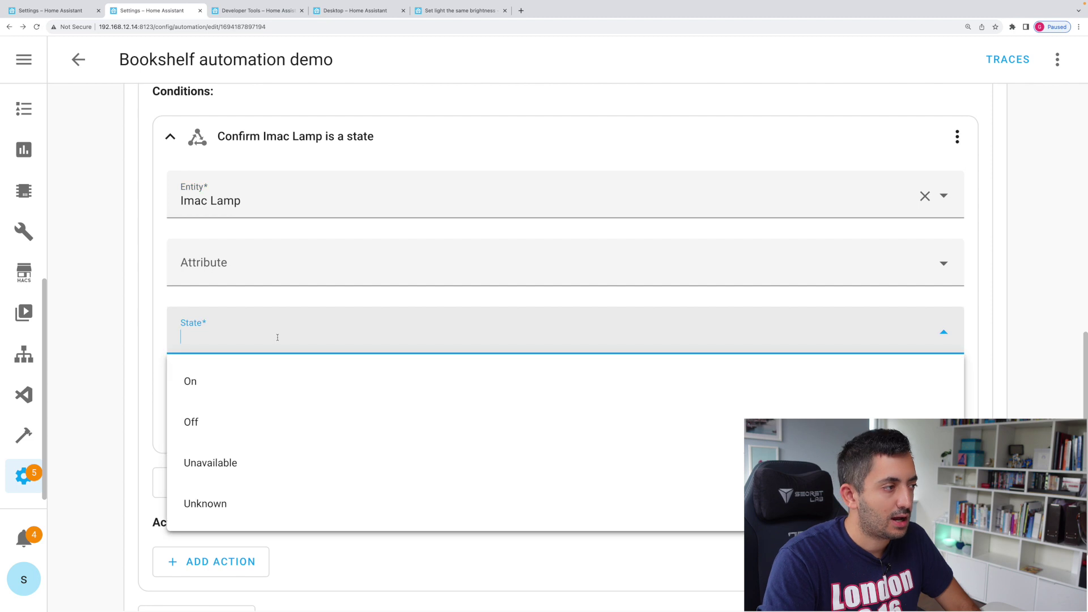
{"action": "left_click", "coordinate": [275, 418]}
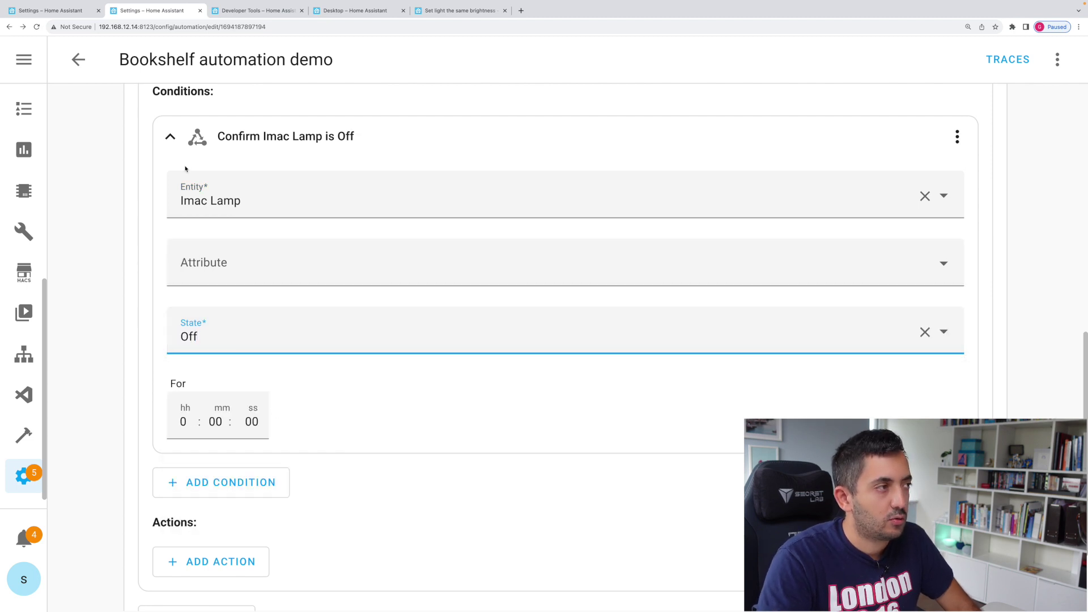
{"action": "left_click", "coordinate": [449, 130]}
{"action": "scroll", "coordinate": [387, 411], "scroll_direction": "up", "scroll_amount": 3}
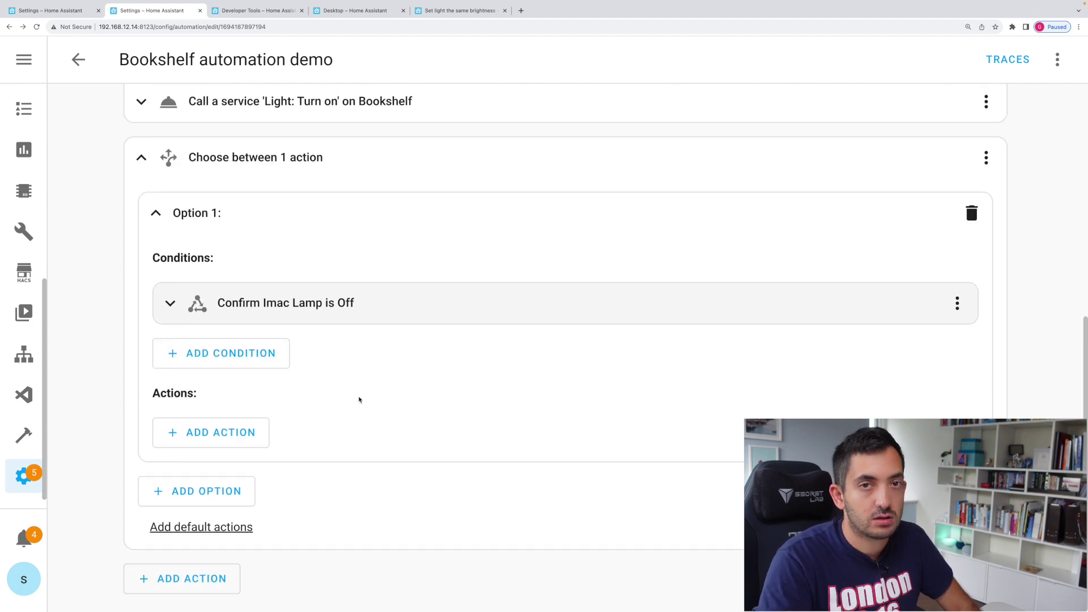
- Add a Light: Turn off service call targeting the Bookshelf to Option 1's actions
{"action": "left_click", "coordinate": [221, 432]}
{"action": "left_click", "coordinate": [254, 90]}
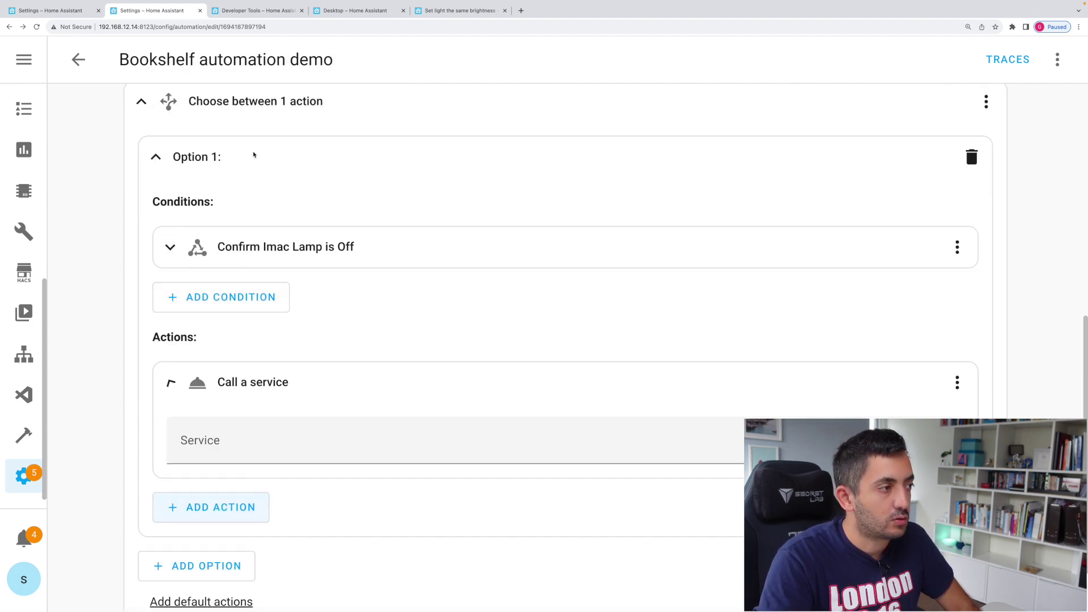
{"action": "left_click", "coordinate": [256, 438]}
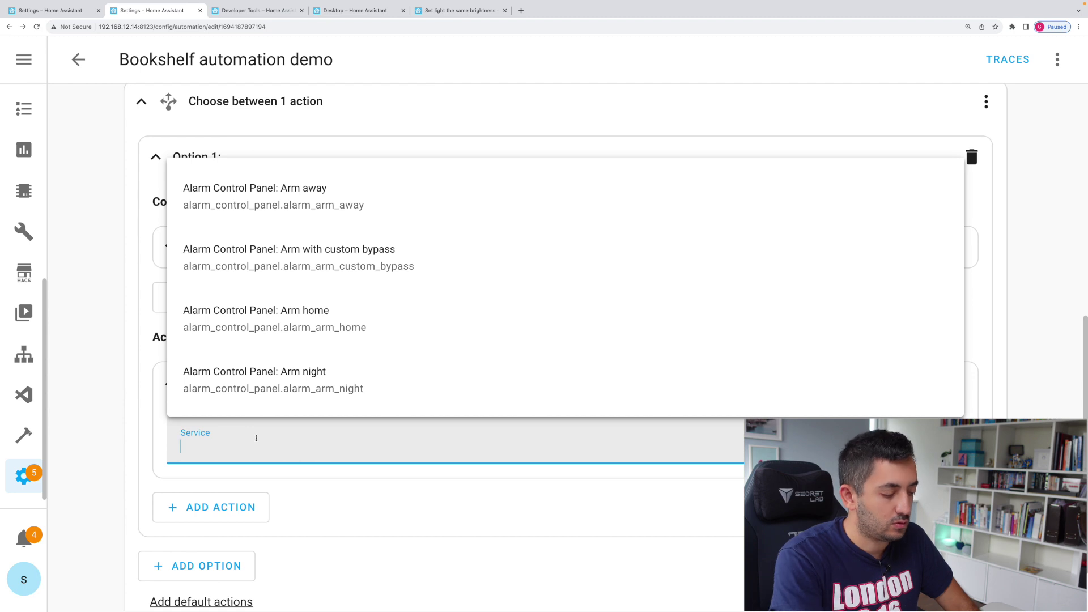
{"action": "type", "text": "light"}
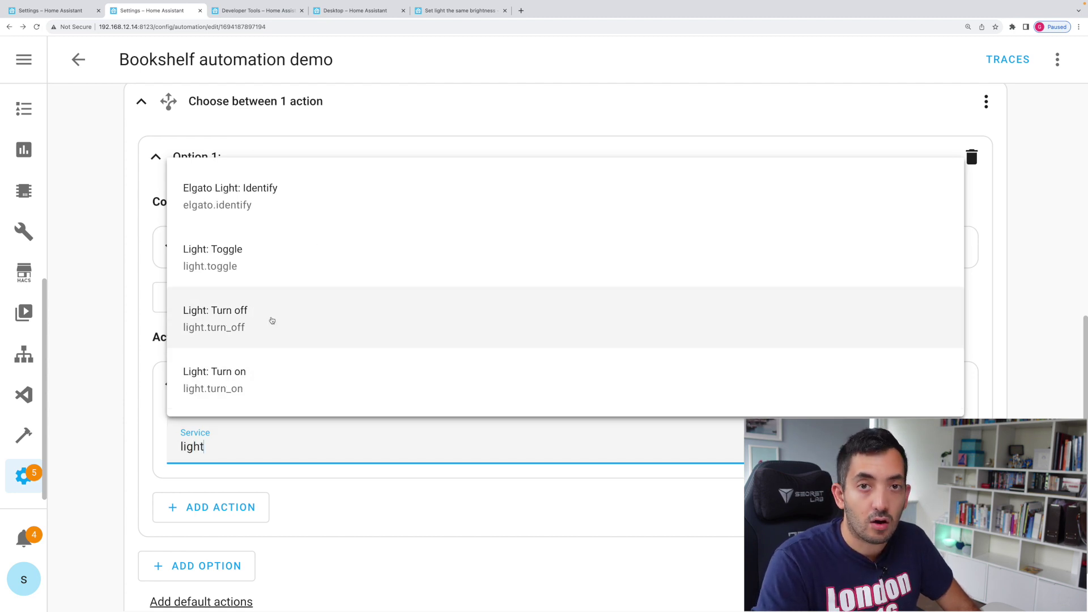
{"action": "left_click", "coordinate": [270, 318]}
{"action": "left_click", "coordinate": [909, 546]}
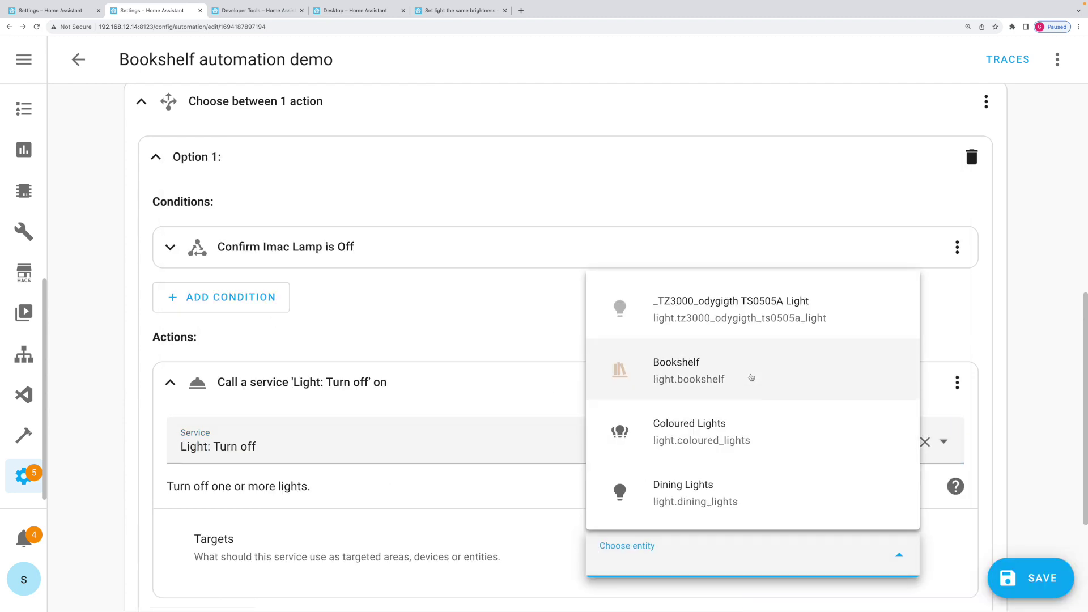
{"action": "left_click", "coordinate": [750, 376]}
{"action": "scroll", "coordinate": [496, 445], "scroll_direction": "down", "scroll_amount": 2}
{"action": "scroll", "coordinate": [496, 445], "scroll_direction": "down", "scroll_amount": 1}
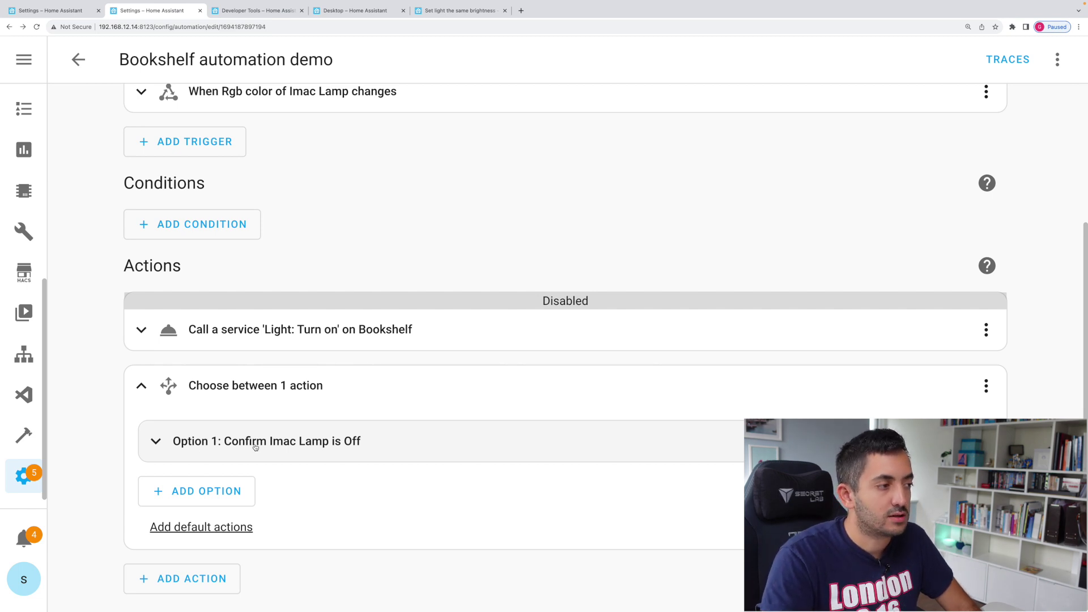
{"action": "left_click", "coordinate": [165, 450]}
{"action": "scroll", "coordinate": [254, 327], "scroll_direction": "down", "scroll_amount": 5}
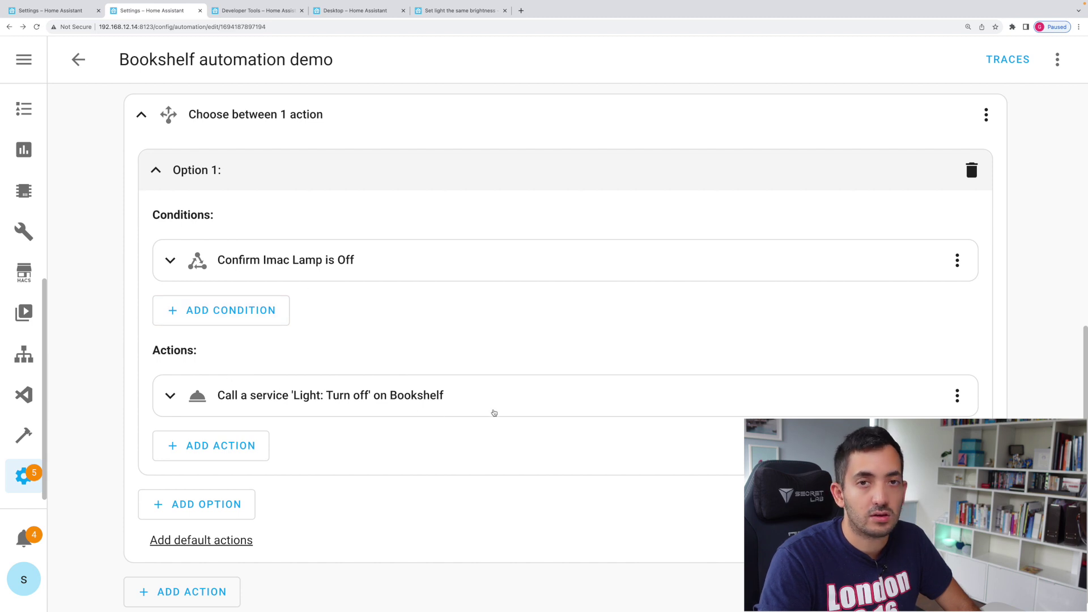
{"action": "left_click", "coordinate": [155, 170]}
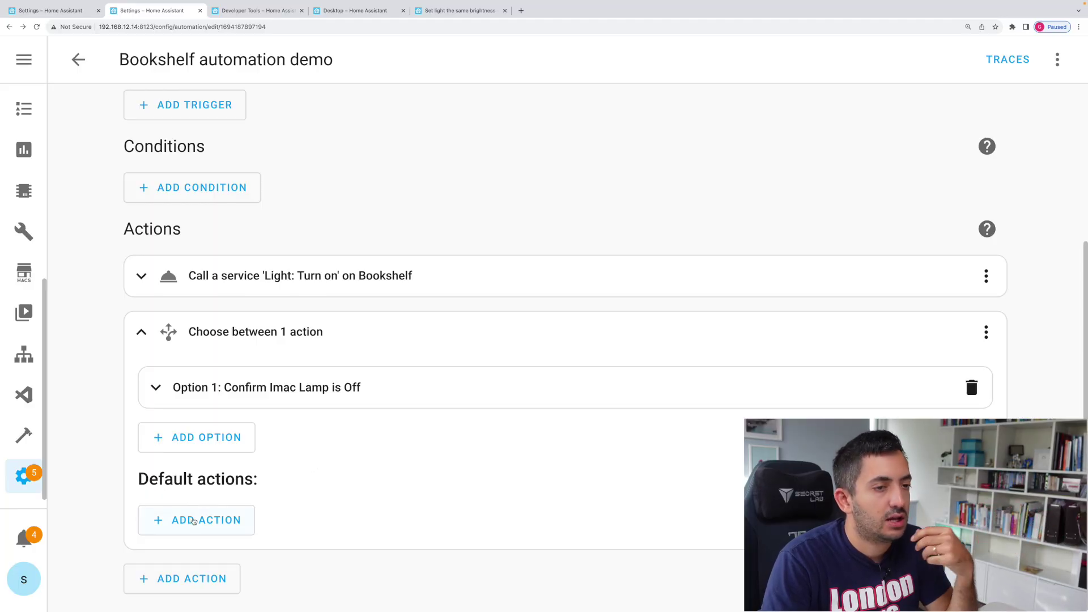
- Cut the Bookshelf Light: Turn on action and paste it under the Choose's Default actions
{"action": "left_click", "coordinate": [193, 521]}
{"action": "left_click", "coordinate": [423, 505]}
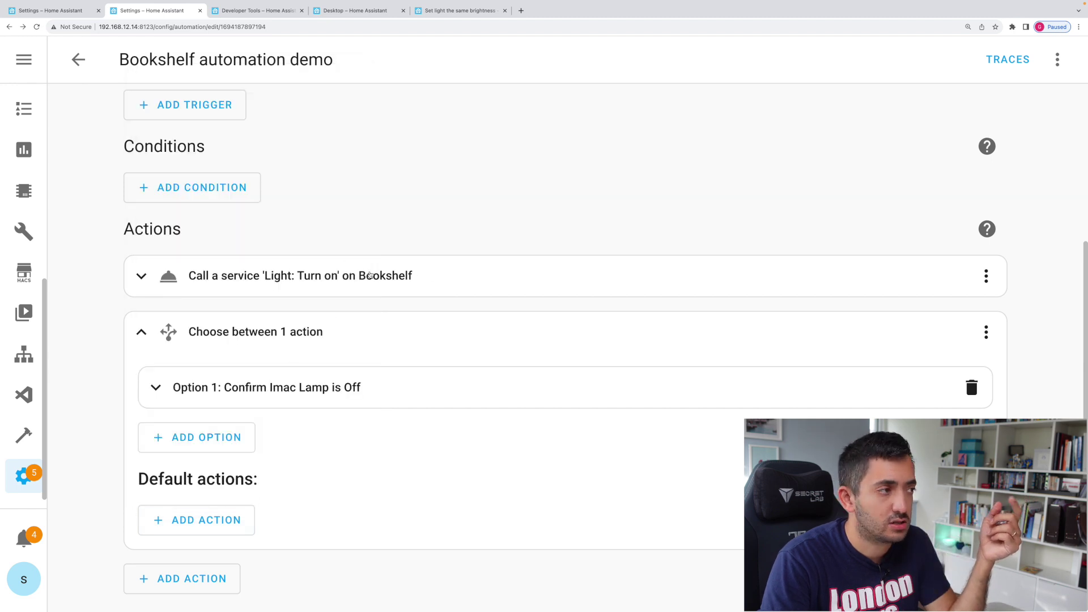
{"action": "left_click", "coordinate": [986, 276]}
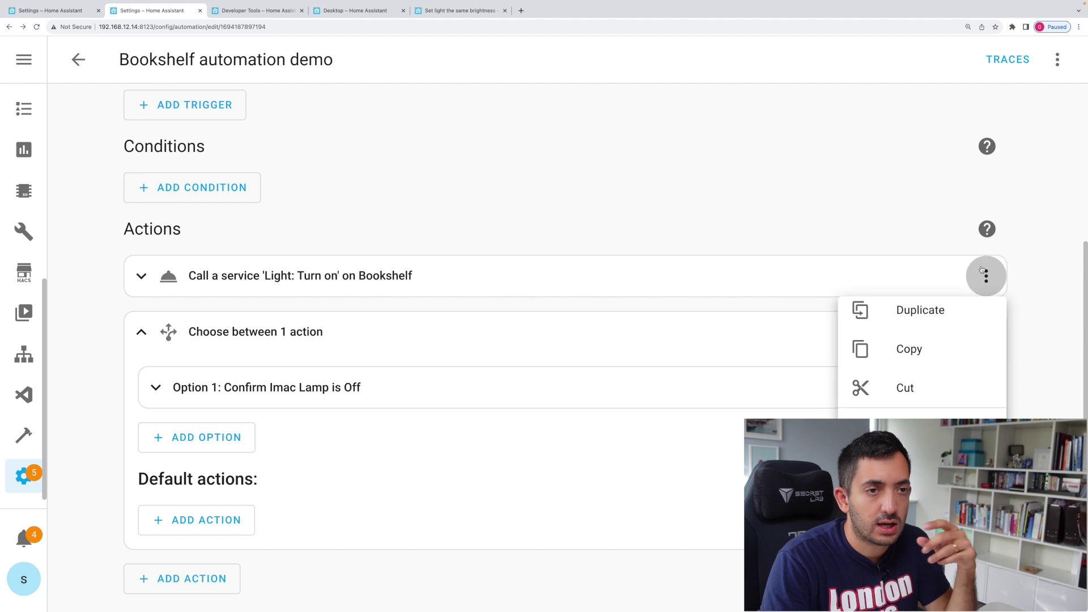
{"action": "left_click", "coordinate": [921, 397]}
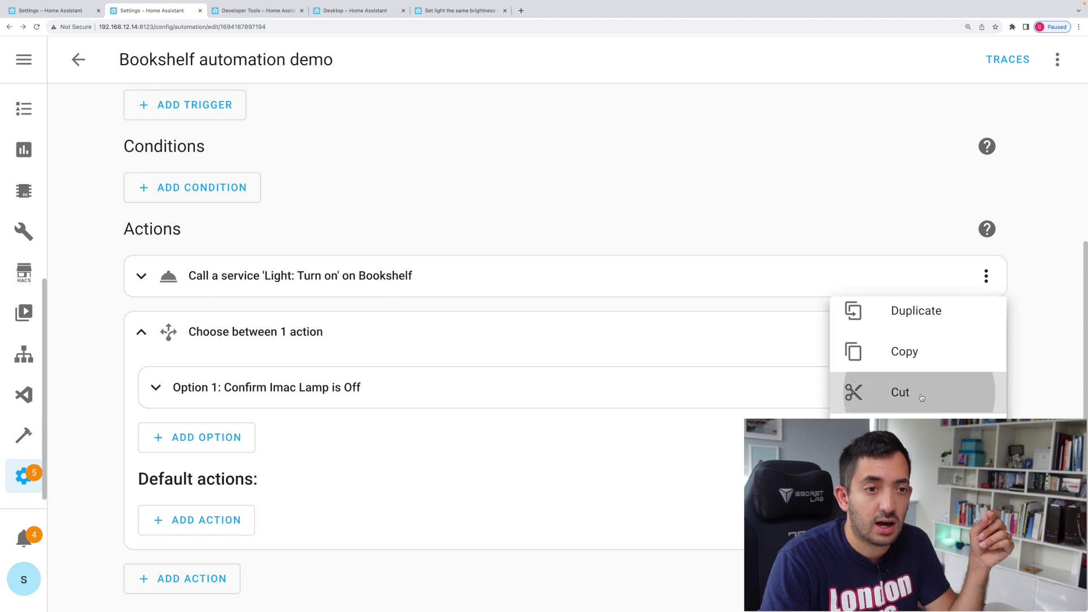
{"action": "left_click", "coordinate": [238, 532]}
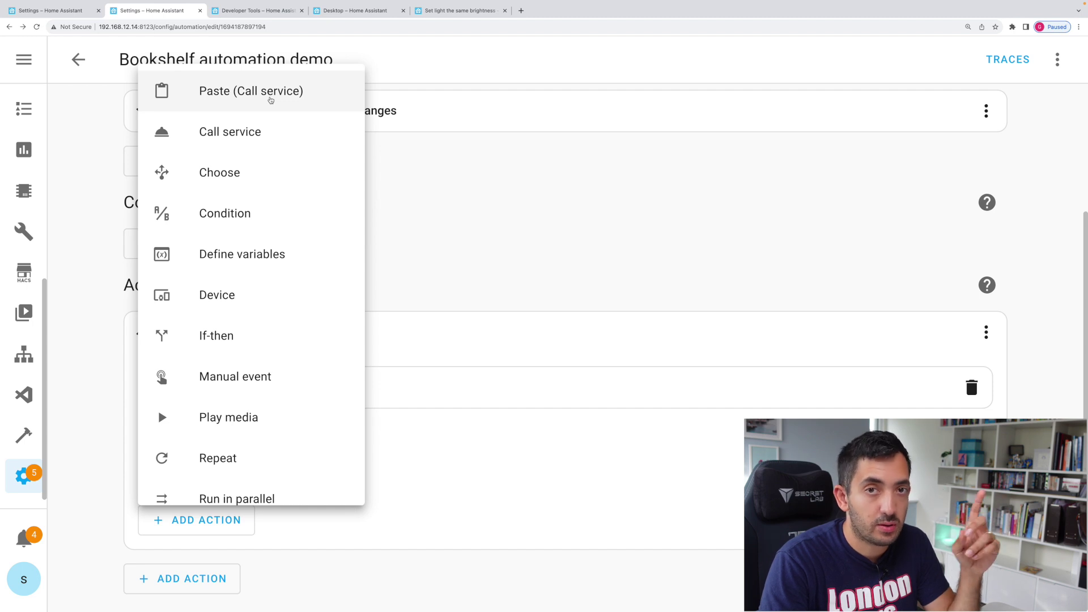
{"action": "left_click", "coordinate": [303, 91]}
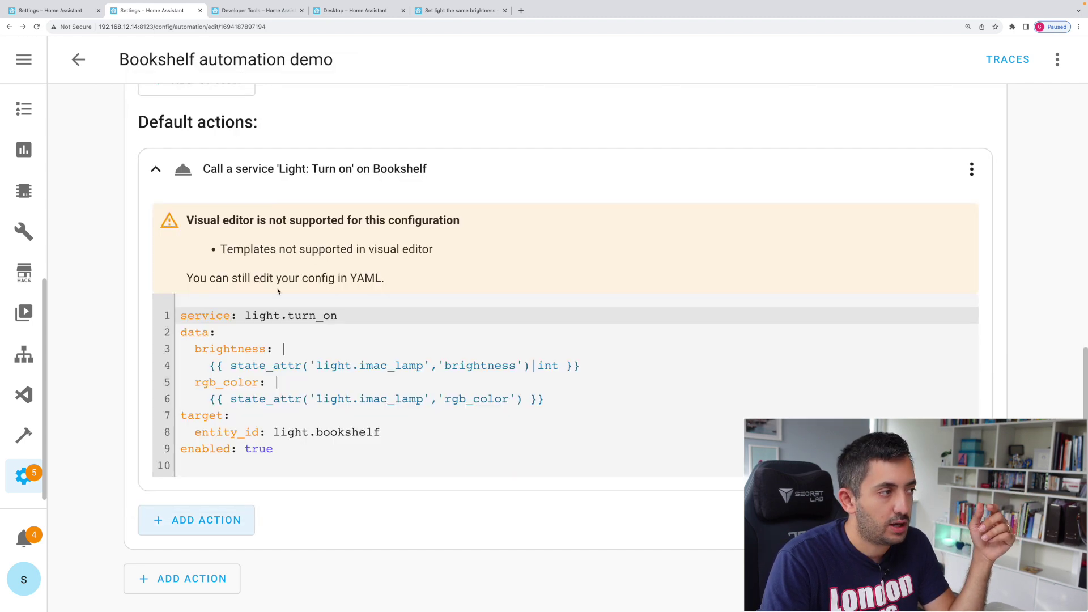
{"action": "left_click", "coordinate": [311, 168]}
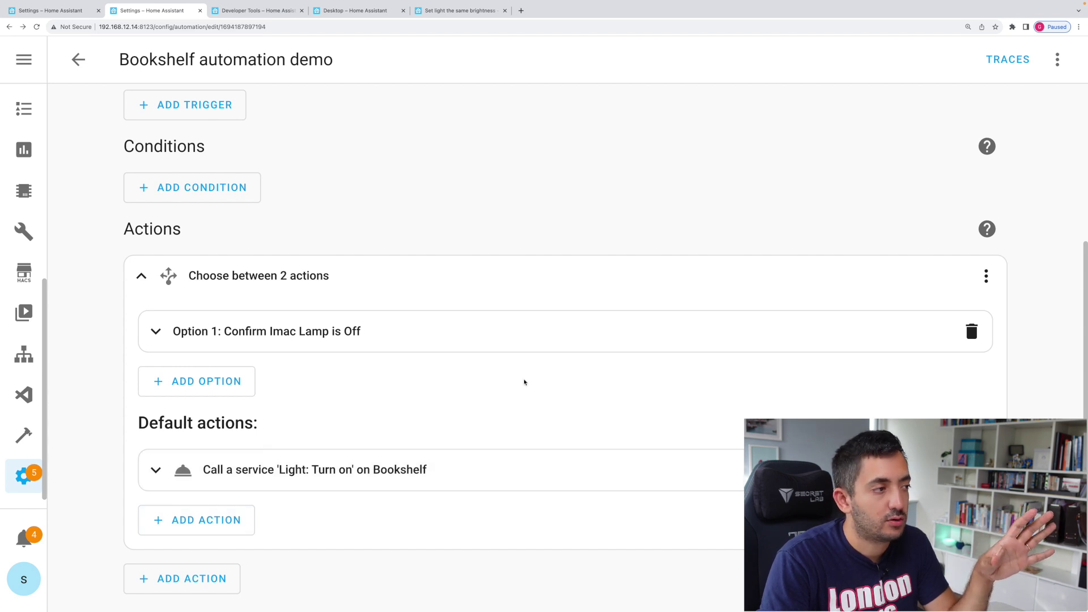
{"action": "scroll", "coordinate": [525, 381], "scroll_direction": "up", "scroll_amount": 4}
{"action": "scroll", "coordinate": [523, 387], "scroll_direction": "down", "scroll_amount": 1}
{"action": "scroll", "coordinate": [523, 386], "scroll_direction": "down", "scroll_amount": 3}
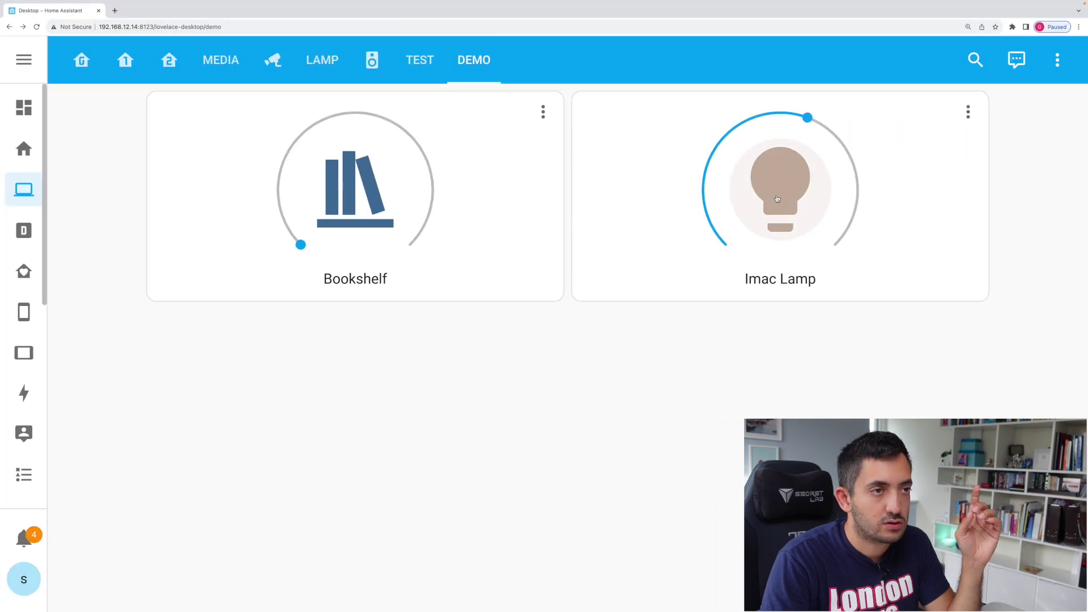
- Toggle the Imac Lamp off and on, then set its brightness to 86 % and 43 %
{"action": "left_click", "coordinate": [766, 202]}
{"action": "left_click", "coordinate": [773, 198]}
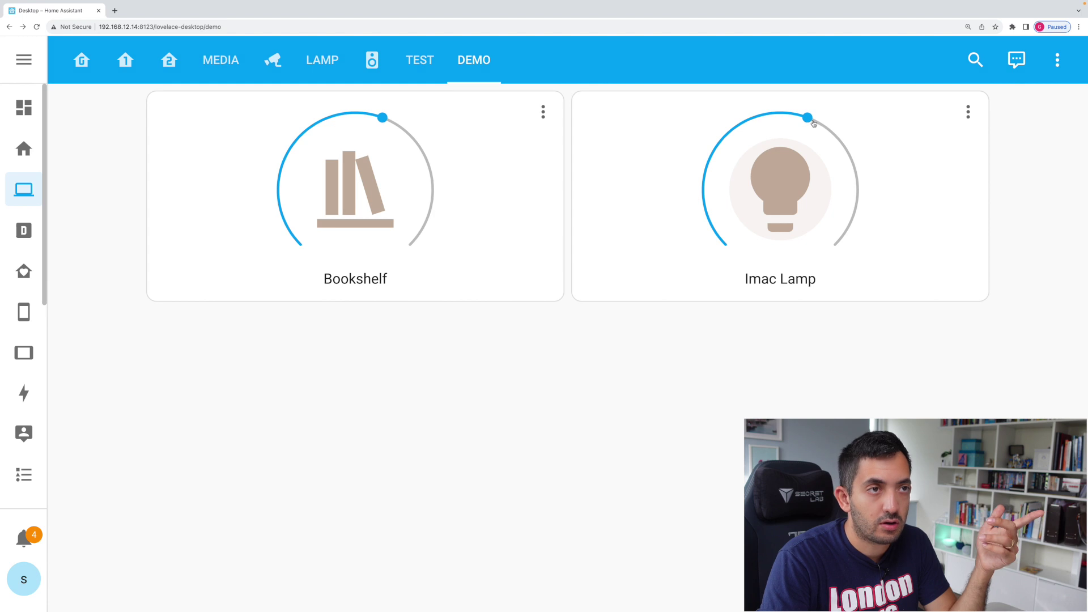
{"action": "left_click_drag", "start_coordinate": [813, 123], "coordinate": [856, 199]}
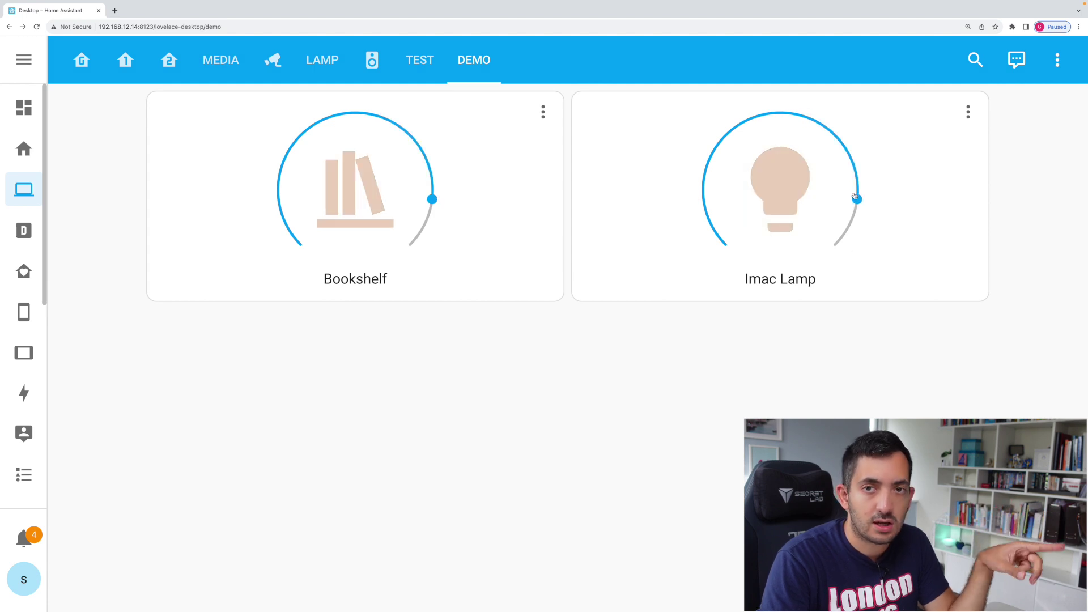
{"action": "left_click_drag", "start_coordinate": [850, 199], "coordinate": [753, 118]}
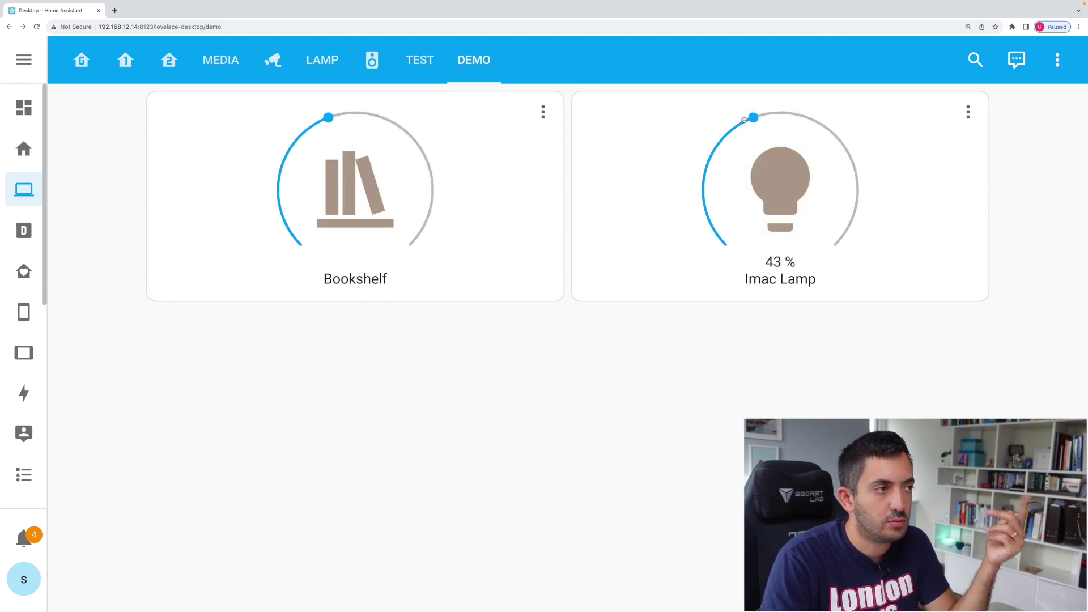
- Set the Imac Lamp colour to the blue preset, then switch it off
{"action": "left_click", "coordinate": [965, 112]}
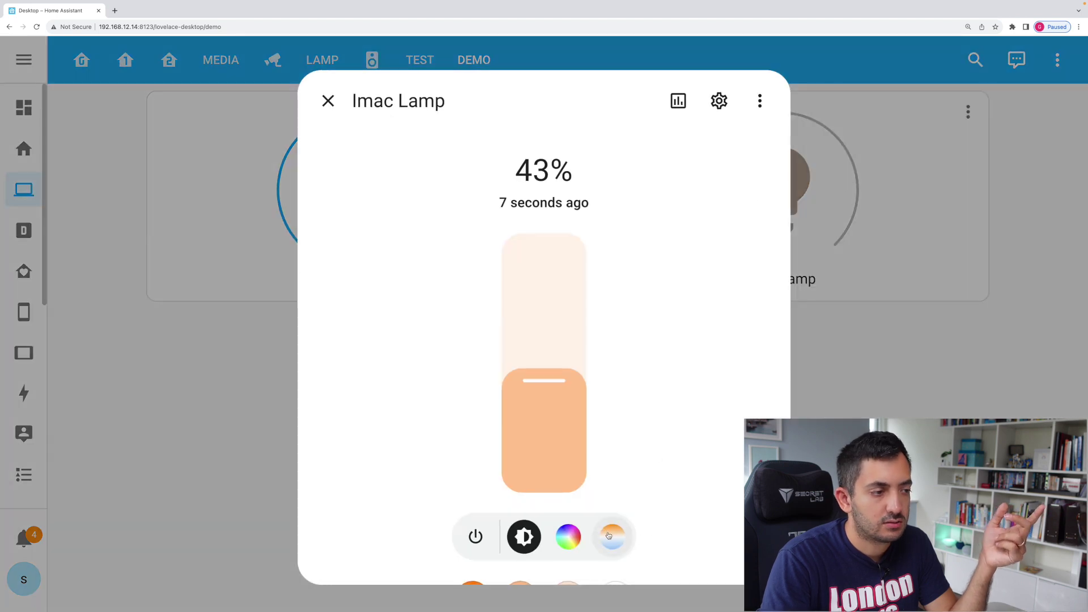
{"action": "scroll", "coordinate": [612, 535], "scroll_direction": "down", "scroll_amount": 2}
{"action": "left_click", "coordinate": [479, 550]}
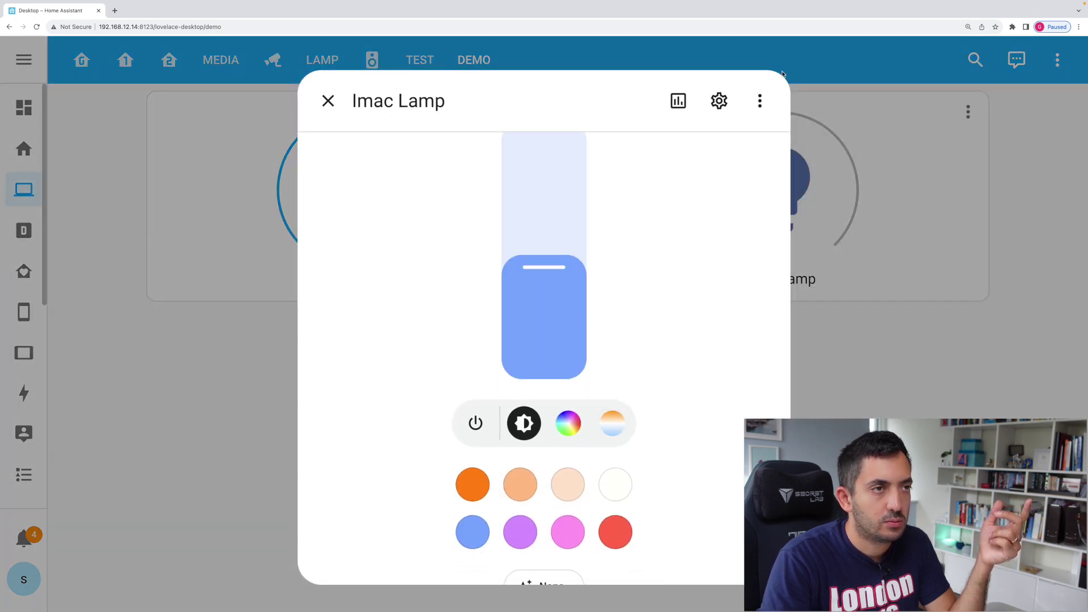
{"action": "left_click", "coordinate": [993, 230]}
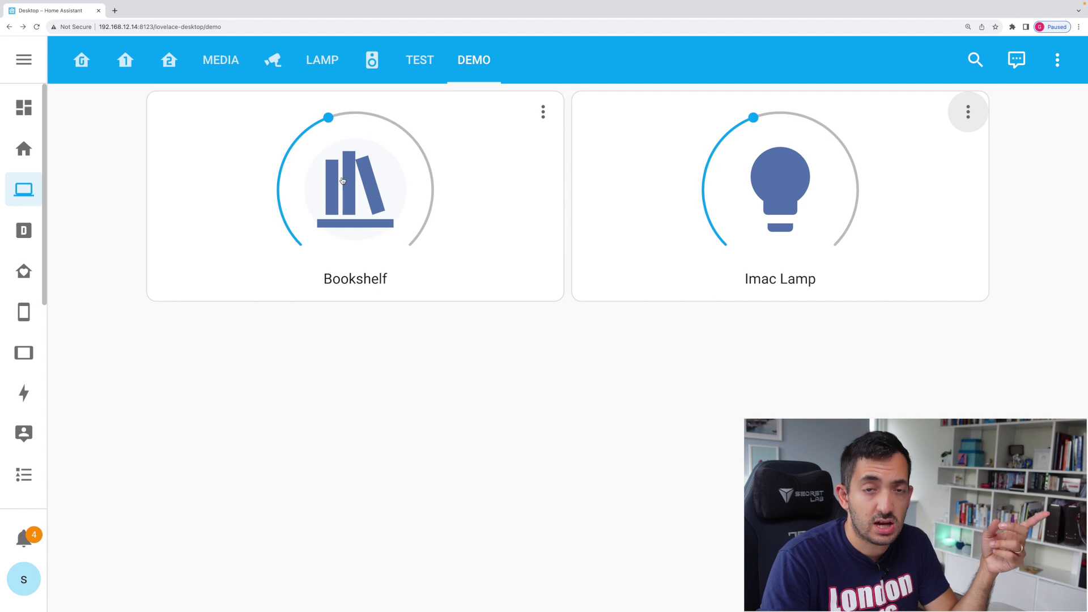
{"action": "left_click", "coordinate": [793, 192]}
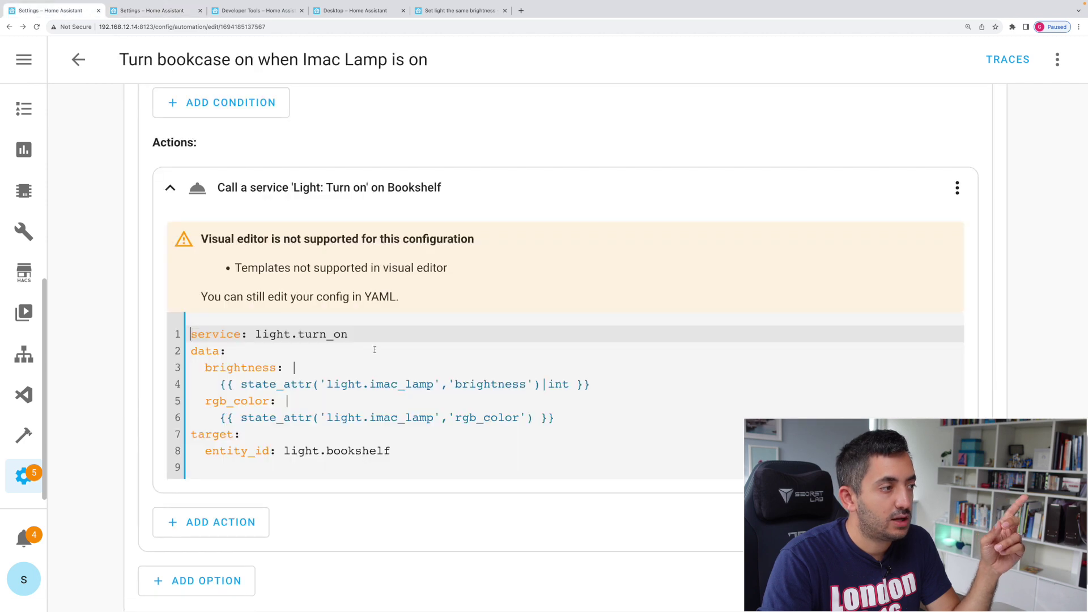
- Collapse the Bookshelf action and Option 2, then review and collapse Option 1's condition and action
{"action": "left_click", "coordinate": [161, 193]}
{"action": "scroll", "coordinate": [170, 226], "scroll_direction": "up", "scroll_amount": 2}
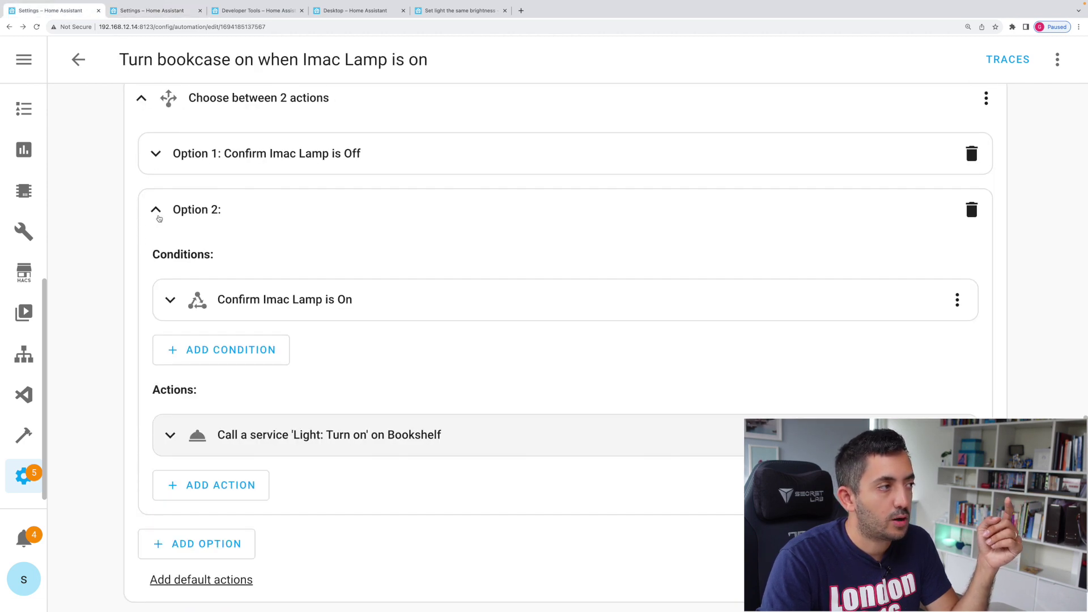
{"action": "left_click", "coordinate": [156, 211]}
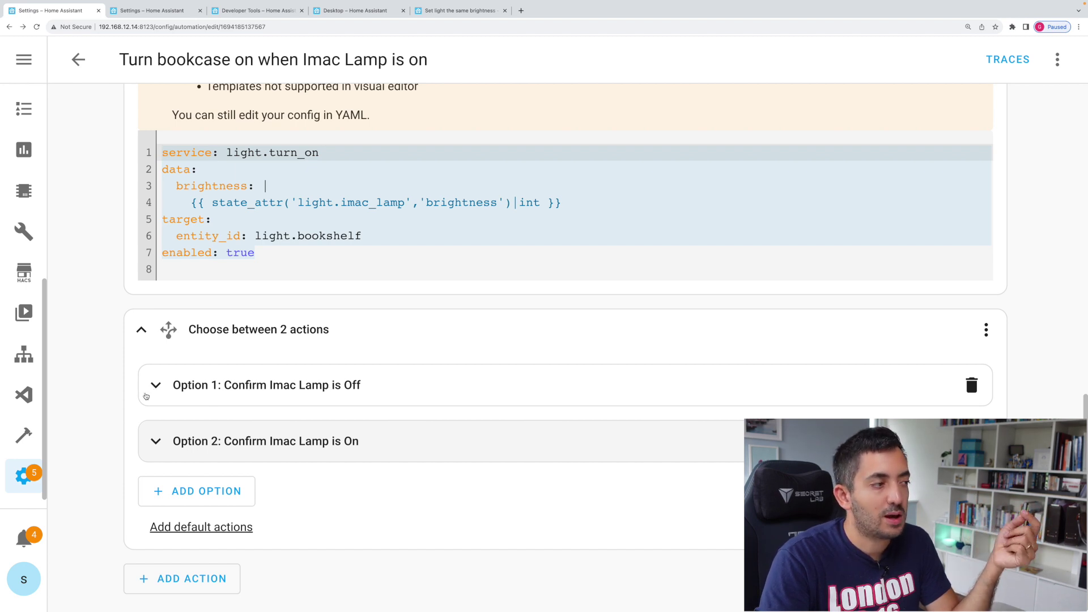
{"action": "left_click", "coordinate": [145, 396]}
{"action": "scroll", "coordinate": [337, 425], "scroll_direction": "down", "scroll_amount": 2}
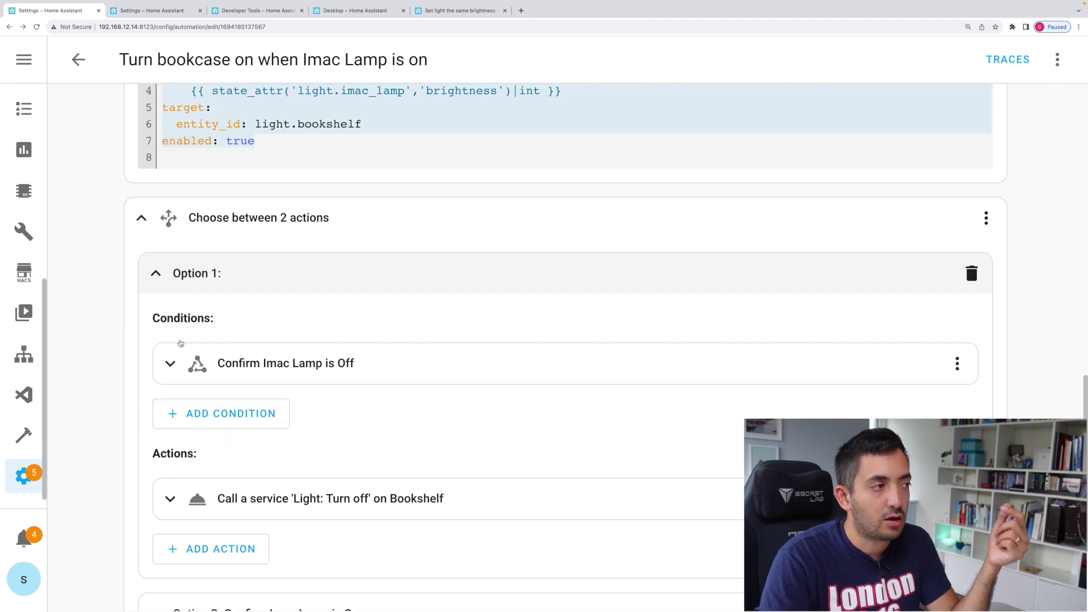
{"action": "left_click", "coordinate": [151, 262]}
- Expand Option 2 and show its Bookshelf turn-on action's YAML with Imac Lamp brightness and rgb_color
{"action": "left_click", "coordinate": [159, 440]}
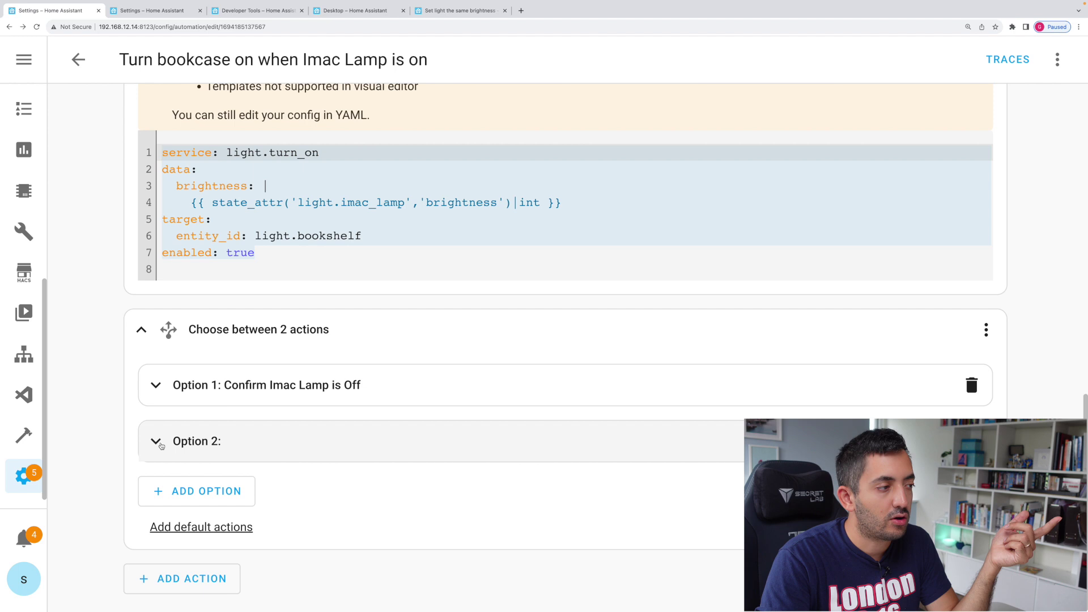
{"action": "scroll", "coordinate": [373, 488], "scroll_direction": "down", "scroll_amount": 1}
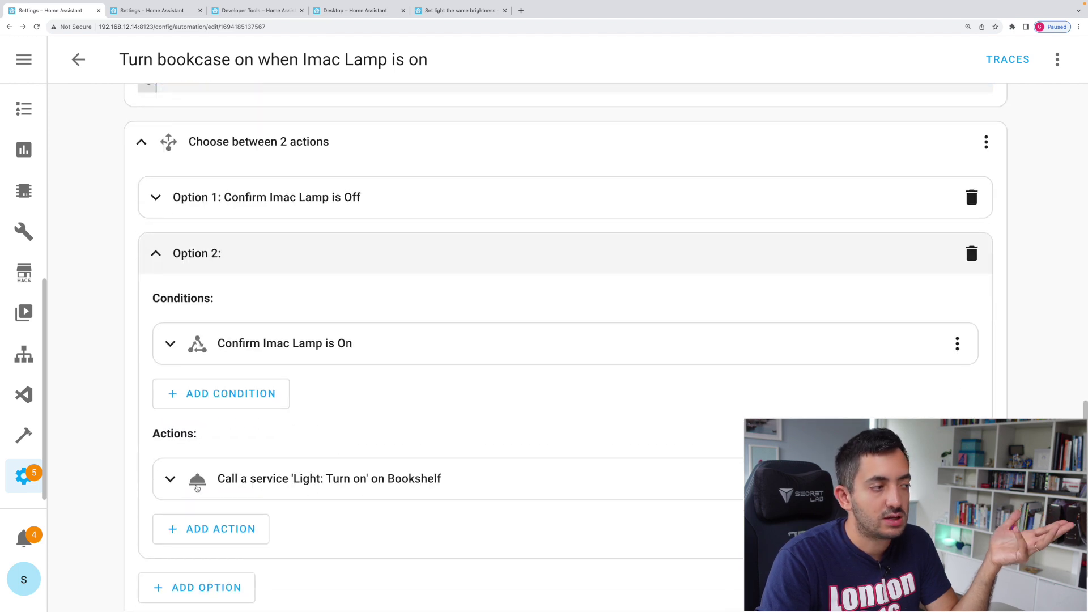
{"action": "left_click", "coordinate": [463, 496]}
{"action": "scroll", "coordinate": [487, 476], "scroll_direction": "down", "scroll_amount": 5}
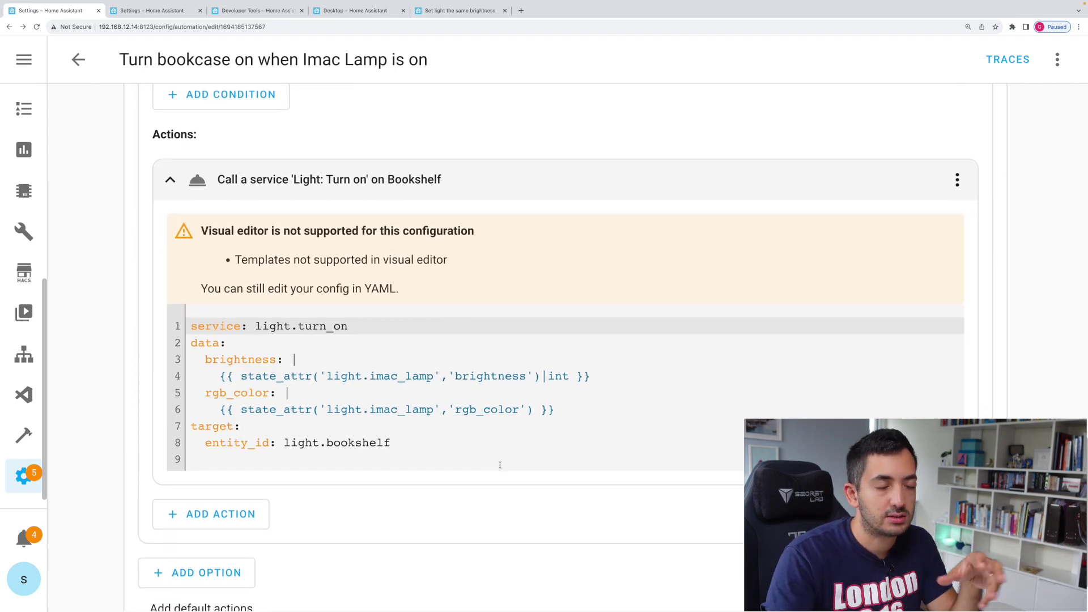